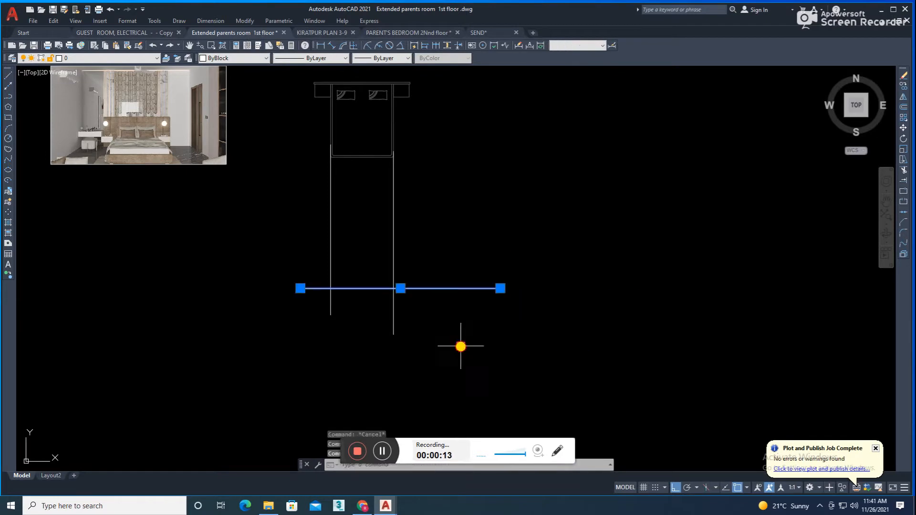
Step: Stretch the horizontal base line below the bed plan so it ends just outside the two vertical projection lines
click(451, 340)
click(315, 267)
click(291, 308)
text(s)
click(291, 309)
click(311, 319)
Step: Trim the parts of both vertical projection lines that extend below the base line
text(tr)
click(433, 316)
click(322, 311)
key(space)
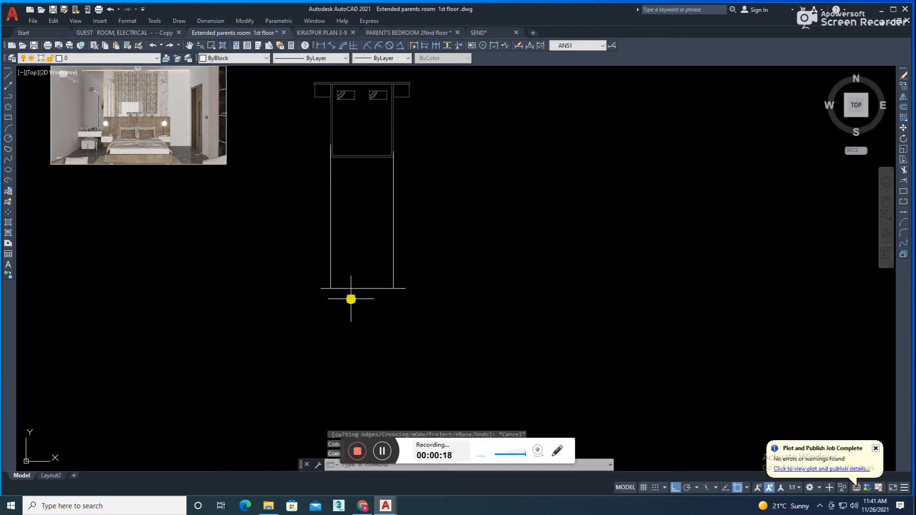
Step: Offset the base line upward by 1'-6" and trim the copy's overhanging ends at the bed's side lines
text(o 1)
click(350, 288)
scroll(332, 277, up, 4)
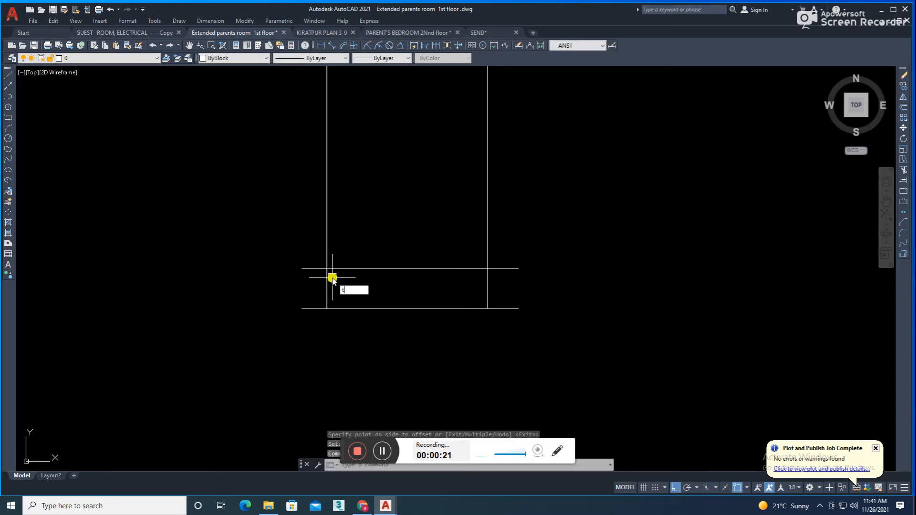
text(tr)
scroll(435, 299, down, 4)
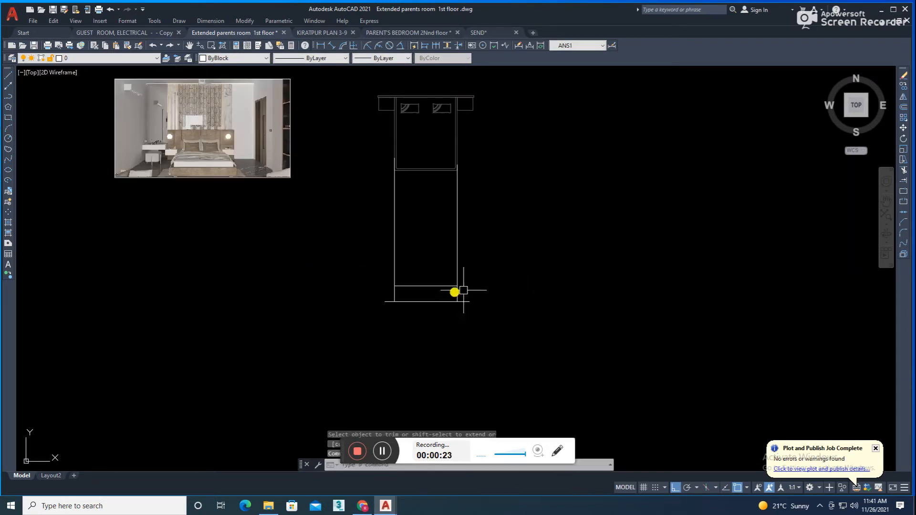
scroll(456, 315, up, 3)
key(Escape)
Step: Offset the base line upward by 1'-0" and trim that copy's ends to the bed's side lines
text(o)
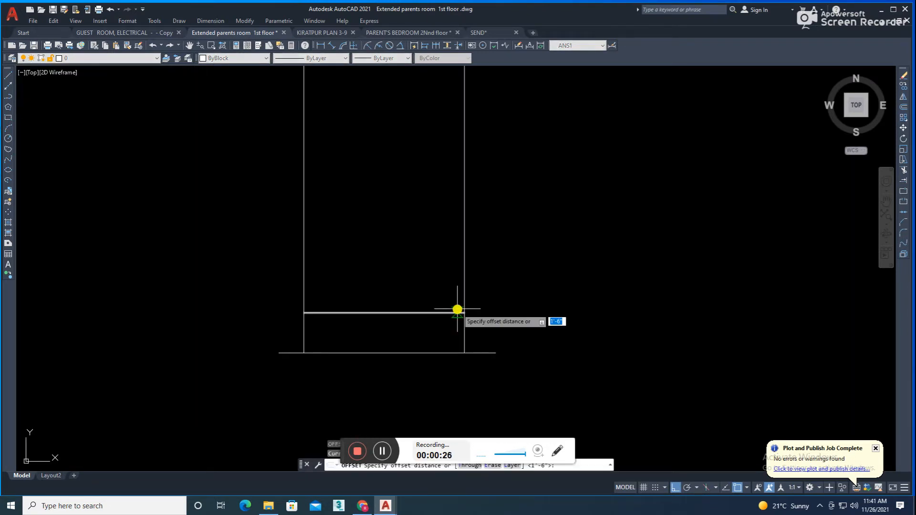
key(Return)
click(417, 353)
click(415, 301)
key(Escape)
text(tr)
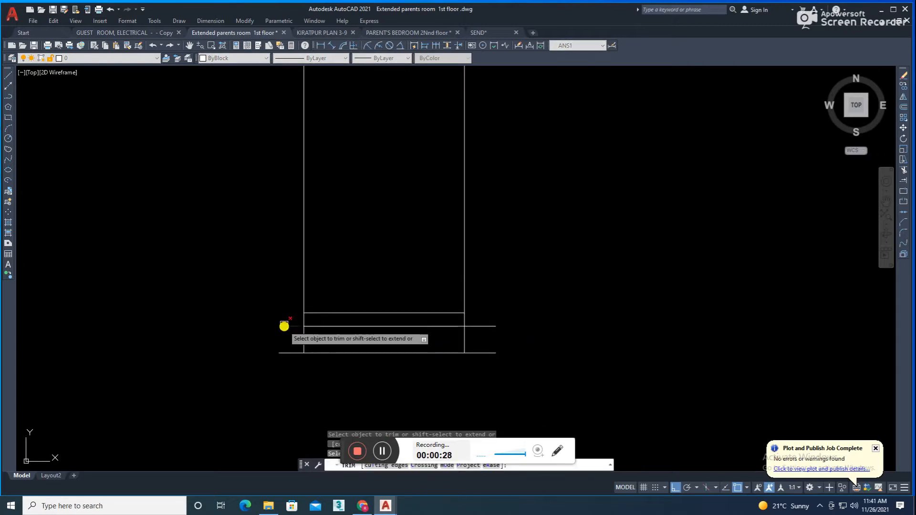
key(Escape)
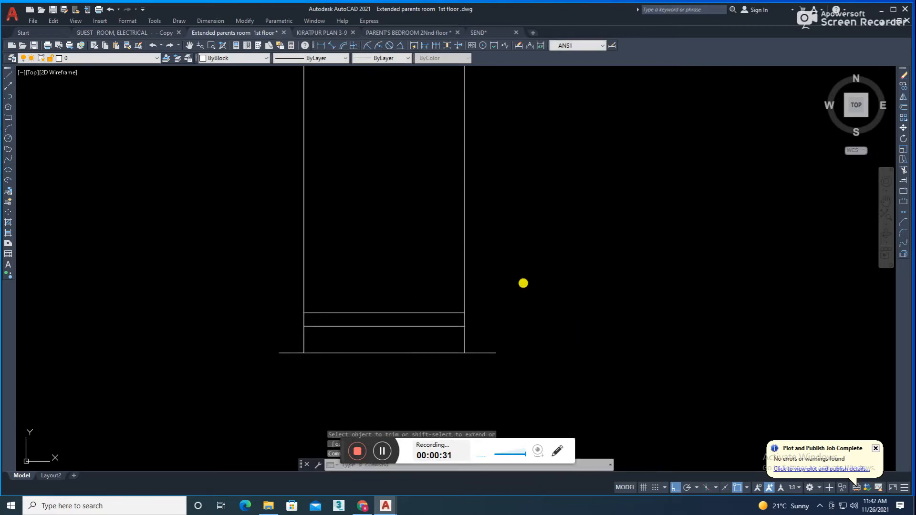
key(Escape)
Step: Draw a vertical projection line from the headboard's right end down past the base line
scroll(515, 300, down, 2)
text(l)
scroll(499, 141, up, 3)
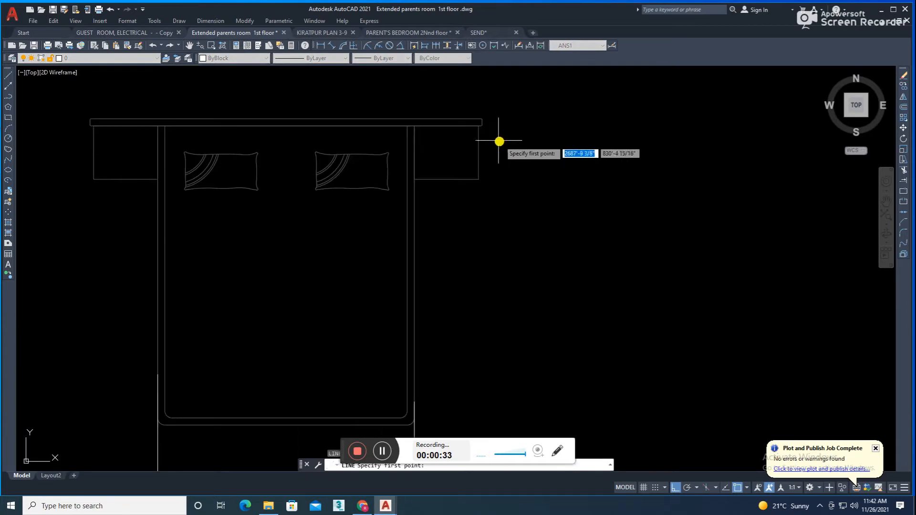
scroll(482, 129, up, 4)
scroll(486, 115, down, 5)
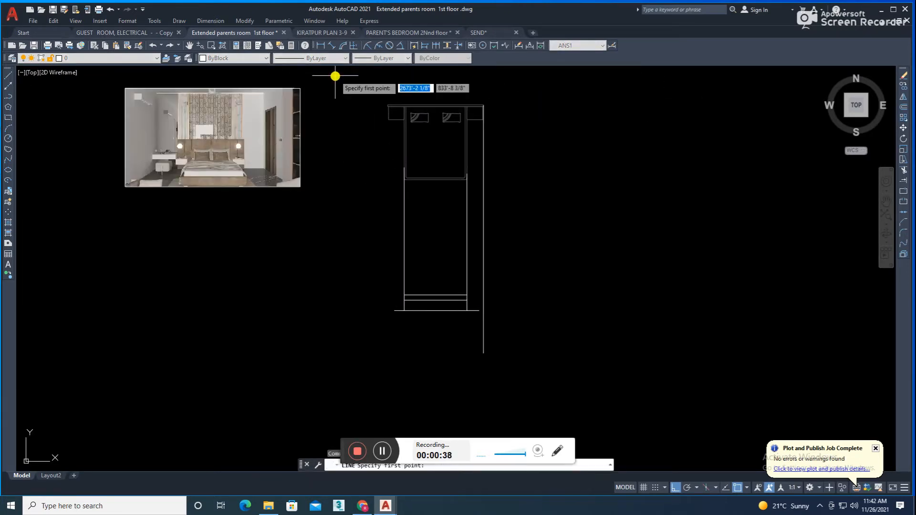
Step: Draw a vertical projection line about 24' long down from the headboard's left end
scroll(381, 92, up, 5)
click(404, 154)
scroll(393, 90, down, 4)
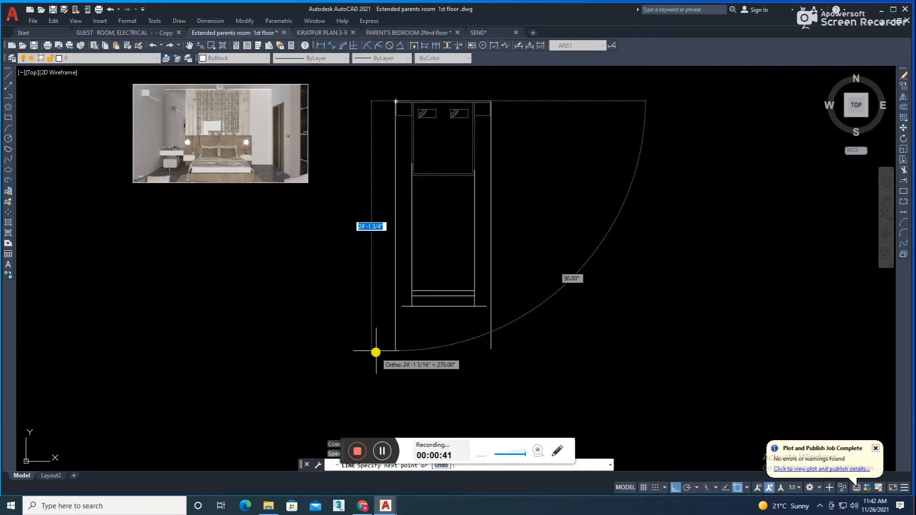
click(377, 350)
key(Escape)
Step: Extend both ends of the base line to the outer vertical projection lines
scroll(401, 319, up, 5)
text(ex)
click(415, 286)
click(612, 287)
key(Escape)
middle_drag(649, 289, 600, 342)
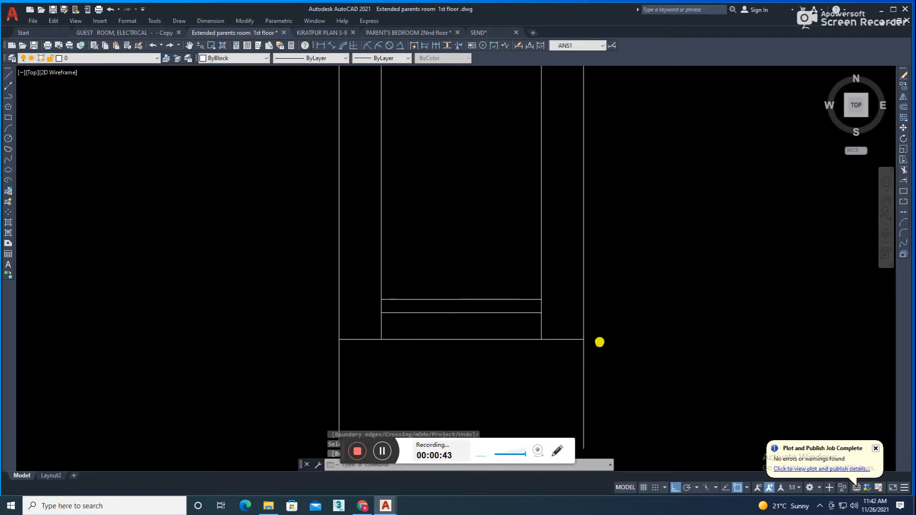
Step: Offset the base line upward by 3'-6" to form the headboard's top edge
text(o 3)
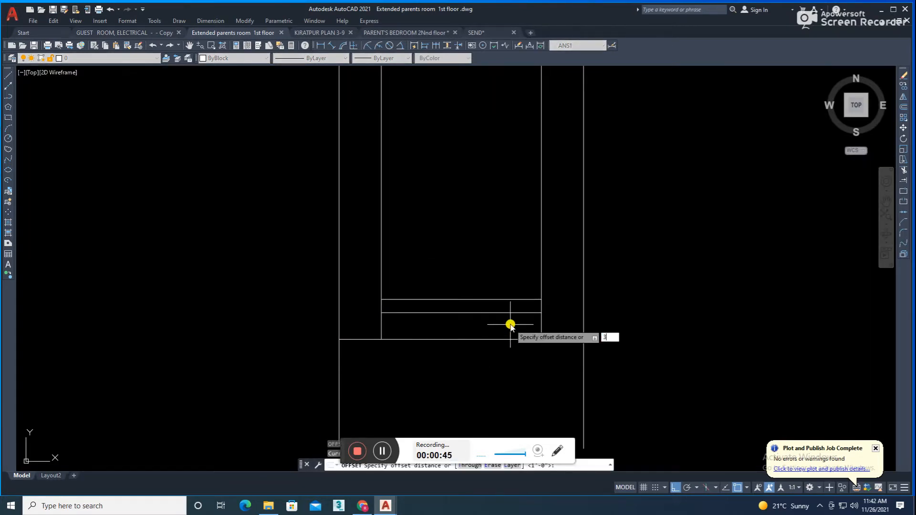
click(553, 338)
click(566, 277)
key(Escape)
Step: Trim the vertical lines above the headboard's top edge and below the base line
text(tr)
drag(605, 206, 248, 205)
click(311, 390)
click(609, 399)
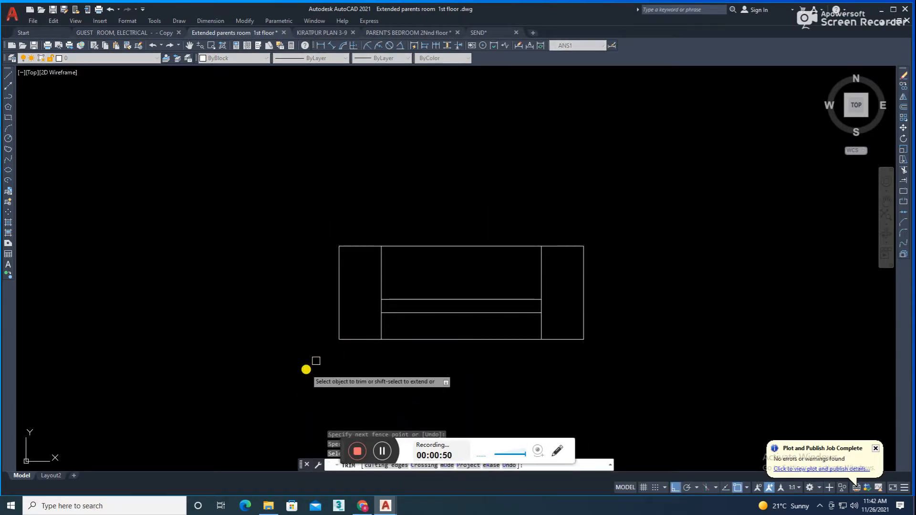
key(Escape)
Step: Move the whole bed elevation straight up toward the bed plan and save the drawing
scroll(399, 323, down, 8)
scroll(422, 314, up, 6)
click(469, 276)
click(314, 376)
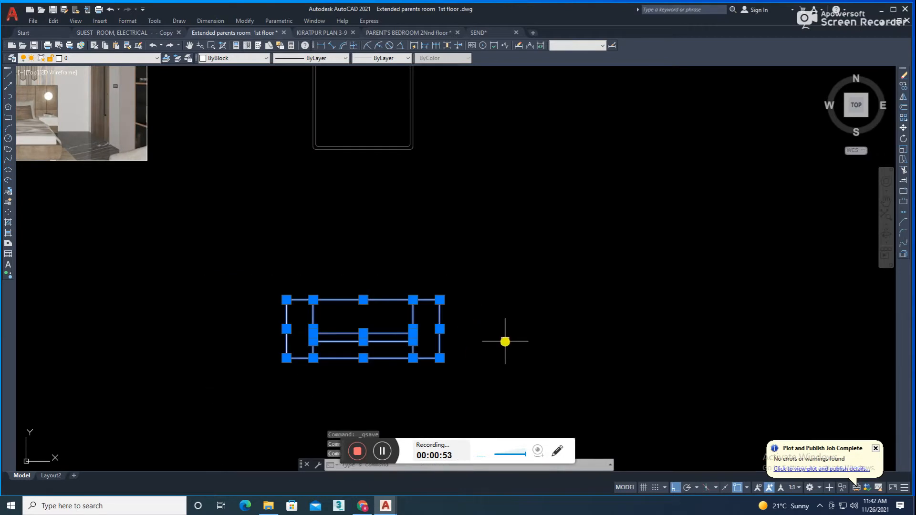
text(m)
click(537, 316)
click(533, 255)
scroll(430, 281, up, 5)
key(ctrl+s)
Step: Offset both inner vertical side lines of the bed elevation 1" inward
scroll(424, 299, up, 2)
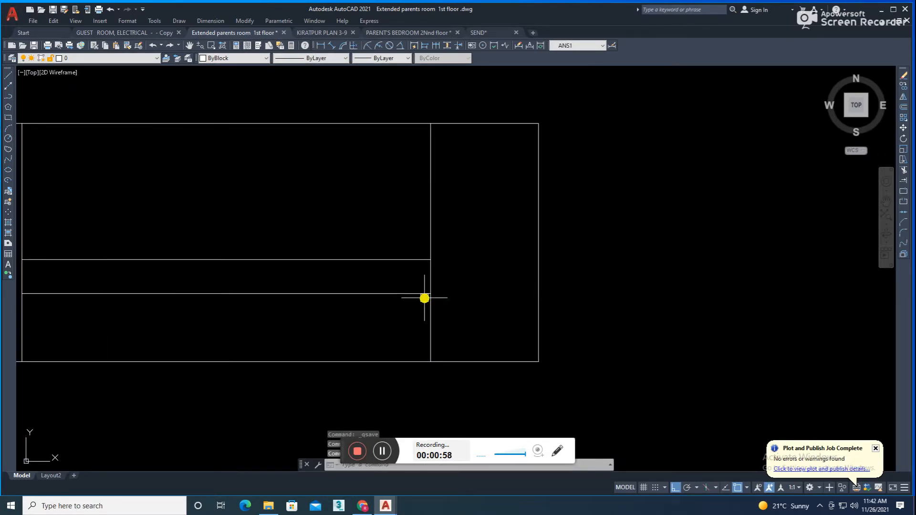
text(o)
key(space)
text(1)
key(Return)
scroll(427, 291, up, 2)
scroll(274, 299, down, 4)
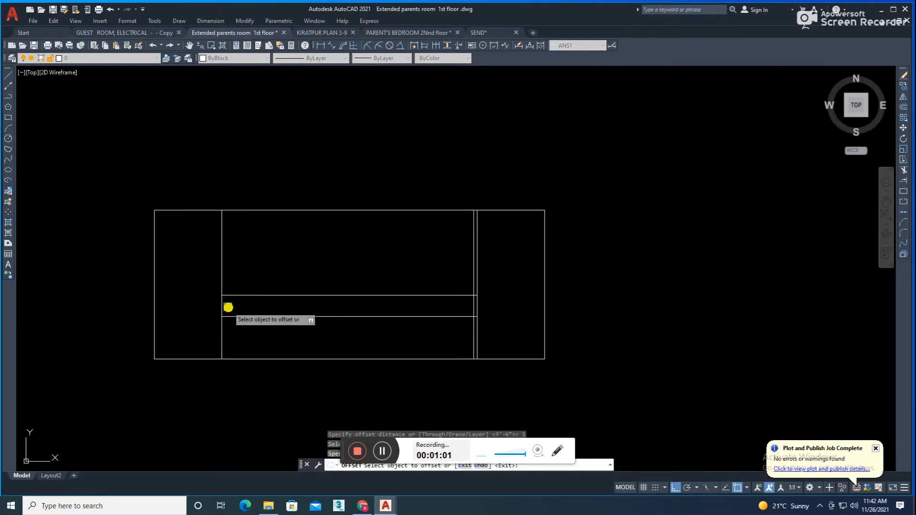
click(224, 308)
click(230, 306)
key(space)
Step: Fillet the mattress's upper-left corner and trim the offset line below the mattress's bottom edge
scroll(232, 303, up, 2)
text(f)
click(217, 294)
click(217, 282)
scroll(217, 345, up, 1)
text(tr)
click(212, 342)
scroll(215, 342, down, 3)
key(space)
Step: Fillet the mattress's upper-right corner and trim the right offset line below the mattress's bottom edge
middle_drag(575, 364, 555, 367)
text(f)
click(611, 311)
click(632, 324)
scroll(633, 372, up, 4)
text(tr)
click(633, 361)
scroll(580, 346, down, 4)
key(space)
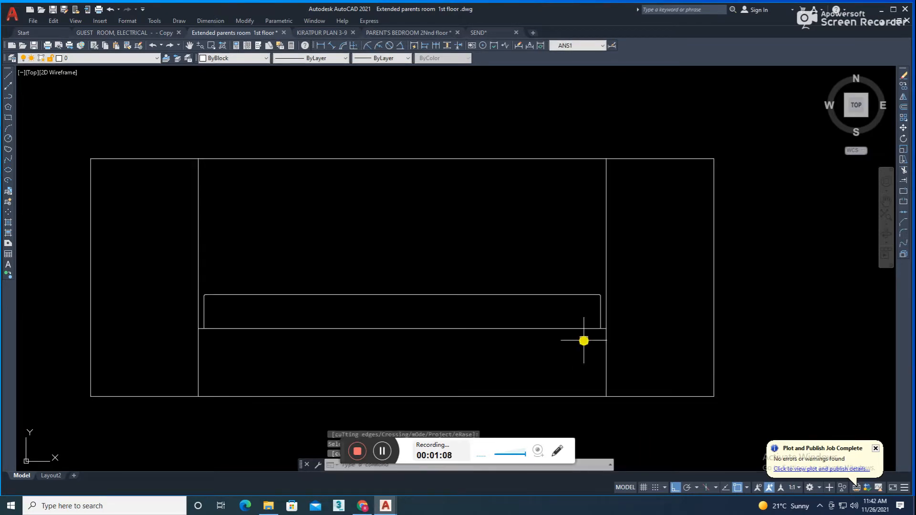
scroll(205, 334, up, 2)
middle_drag(202, 339, 219, 302)
text(f)
click(208, 309)
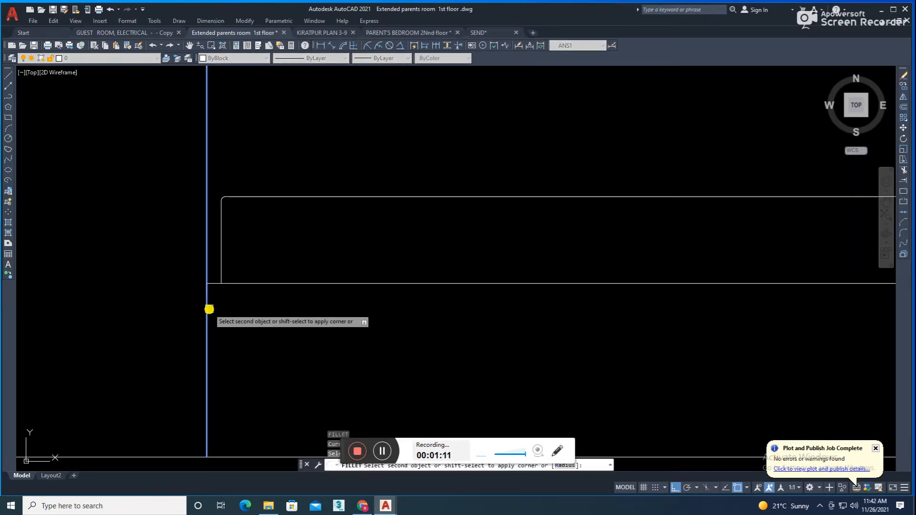
key(Escape)
Step: Move the bed elevation further up, closer to the bed plan
scroll(248, 311, down, 3)
mouse_move(396, 301)
middle_down()
mouse_move(360, 345)
mouse_move(417, 329)
middle_up()
middle_drag(430, 288, 450, 289)
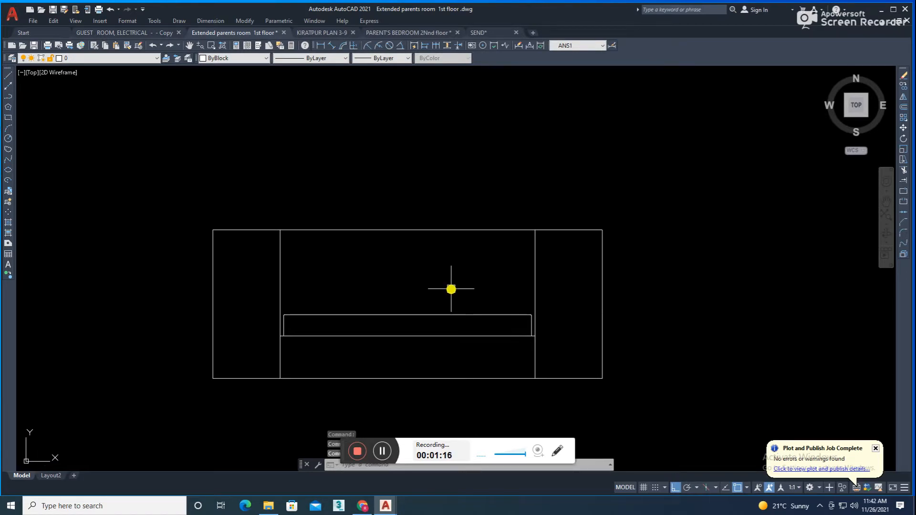
scroll(450, 288, down, 5)
scroll(316, 219, up, 4)
scroll(383, 211, down, 3)
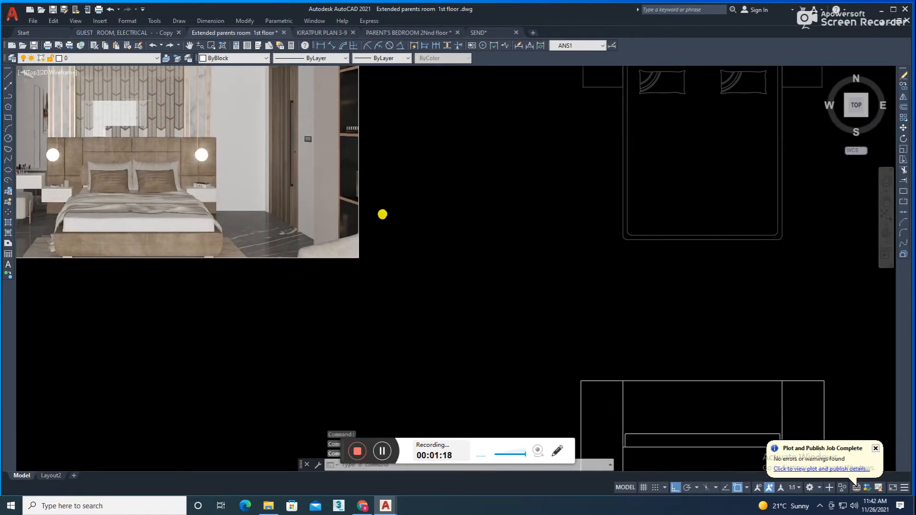
click(586, 257)
click(435, 341)
text(m)
click(644, 308)
click(651, 287)
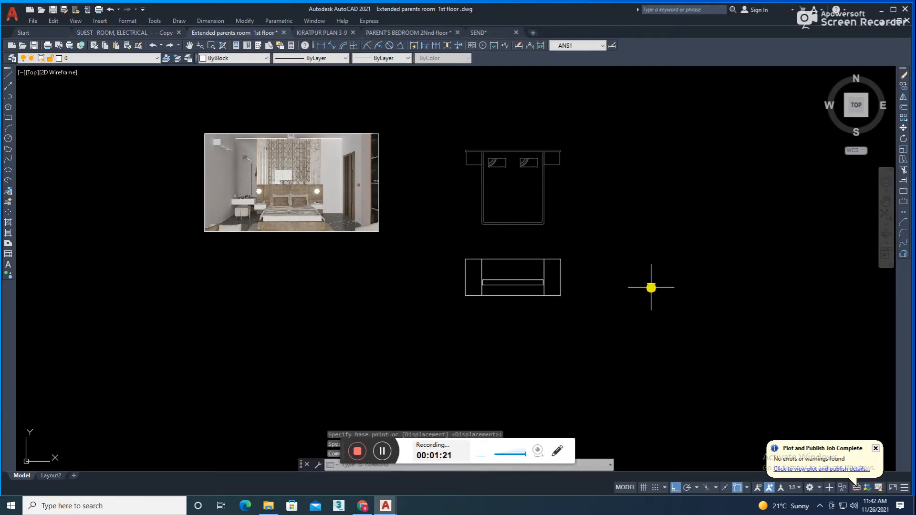
middle_drag(587, 288, 583, 315)
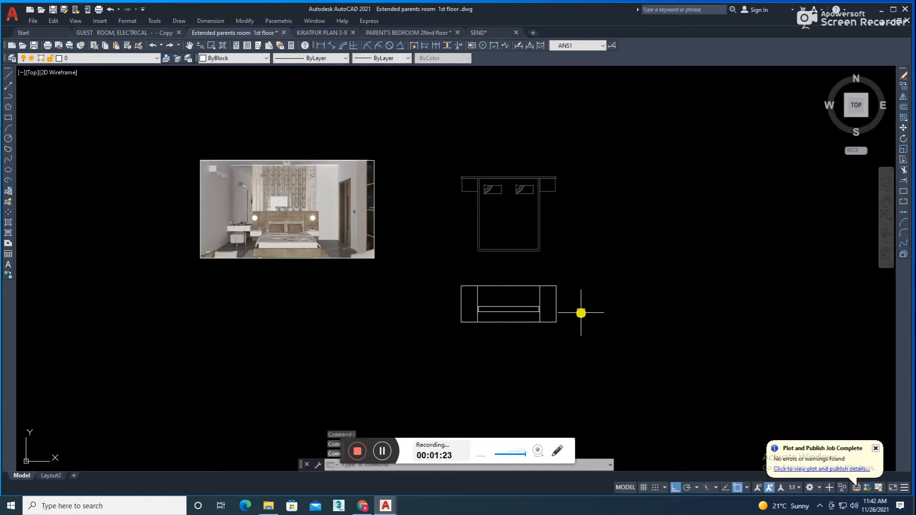
scroll(461, 303, up, 2)
middle_drag(496, 300, 436, 300)
scroll(136, 205, up, 5)
scroll(197, 216, down, 5)
scroll(496, 311, up, 3)
middle_drag(496, 309, 442, 286)
scroll(364, 306, up, 2)
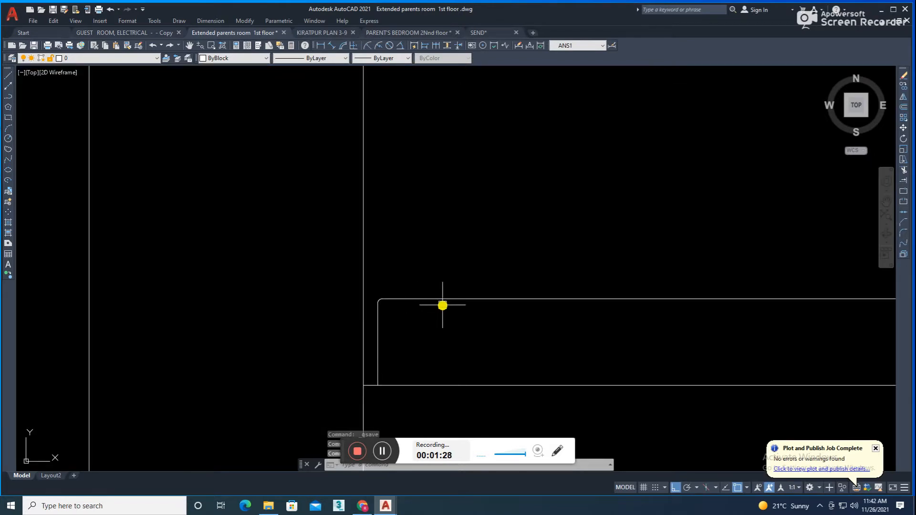
key(Escape)
middle_drag(414, 345, 444, 311)
text(f)
key(space)
key(Escape)
text(r)
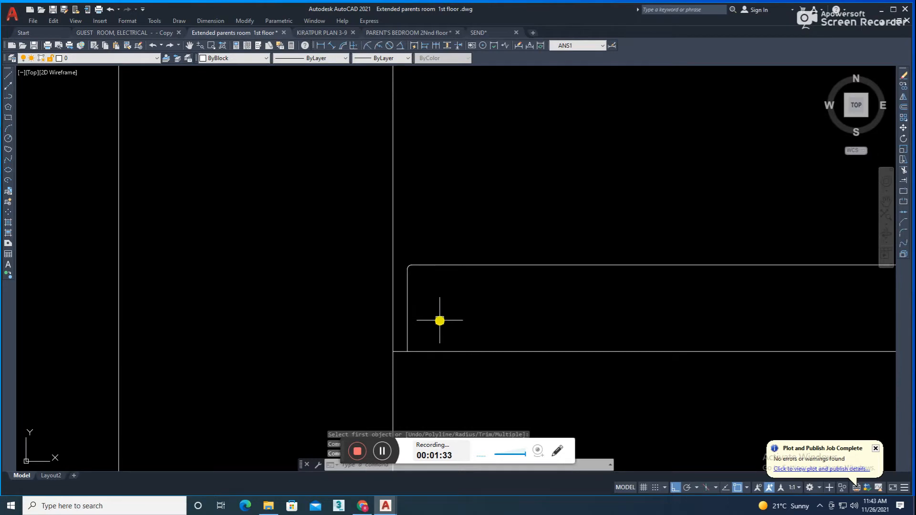
text(r)
key(space)
key(Escape)
Step: Set the fillet radius to 2" and fillet the mattress's already rounded upper-left corner
text(f)
key(space)
click(408, 300)
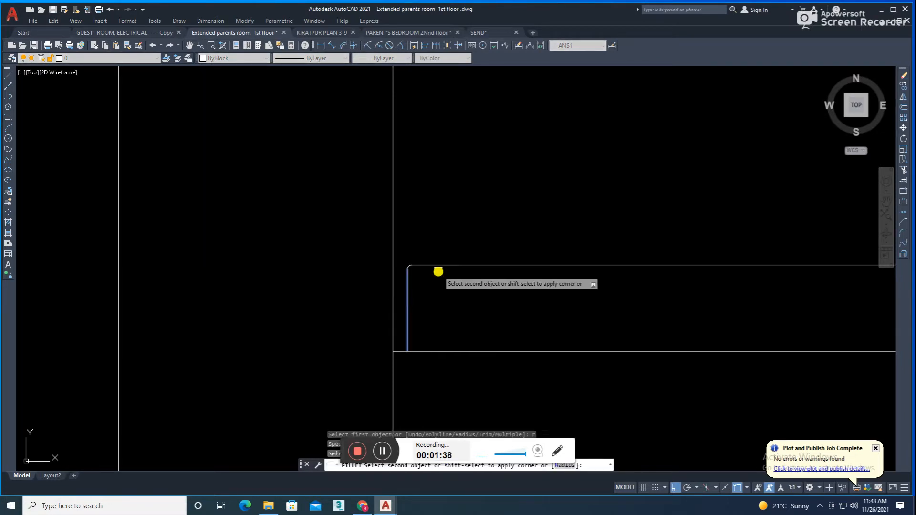
click(438, 266)
Step: Erase both corner arcs at the mattress's upper-left corner
click(355, 250)
click(466, 303)
text(e)
key(space)
scroll(331, 259, down, 3)
Step: Fillet the mattress's top line and left side line with the 2" radius
scroll(375, 248, up, 8)
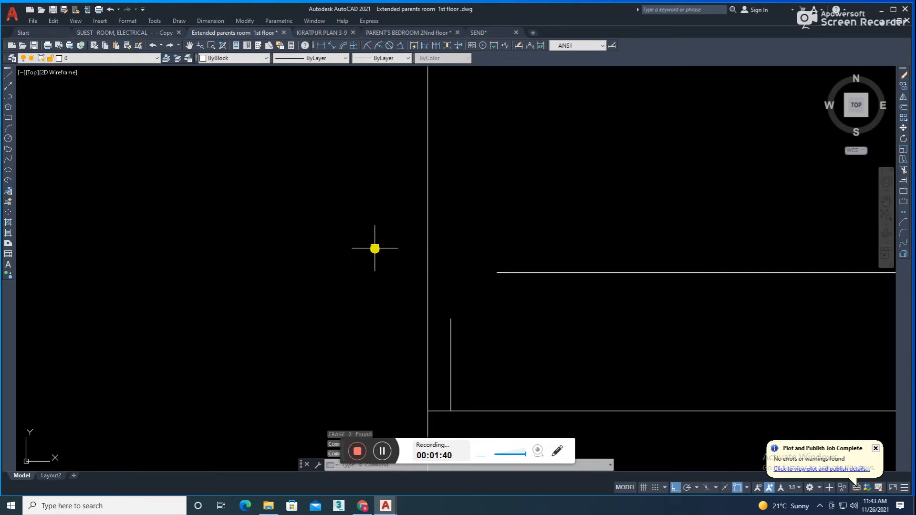
scroll(518, 307, up, 2)
text(f)
key(space)
click(407, 343)
click(528, 252)
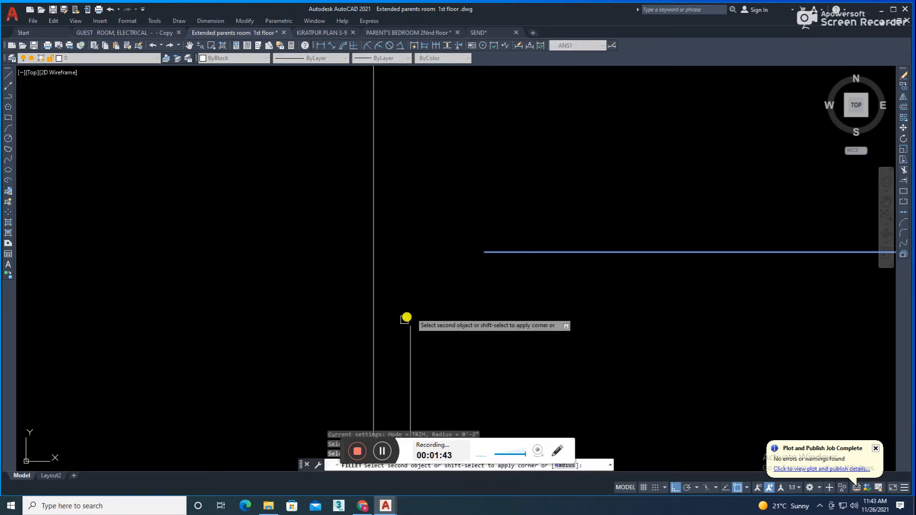
click(411, 348)
Step: Fillet the mattress's upper-right corner with the same 2" radius
scroll(406, 348, down, 8)
middle_drag(629, 337, 433, 318)
key(space)
click(589, 314)
click(596, 329)
Step: Save the drawing with the rounded mattress corners
scroll(534, 343, down, 4)
scroll(415, 344, up, 4)
middle_drag(415, 344, 370, 332)
middle_drag(462, 312, 416, 356)
middle_drag(597, 314, 501, 325)
scroll(504, 320, down, 8)
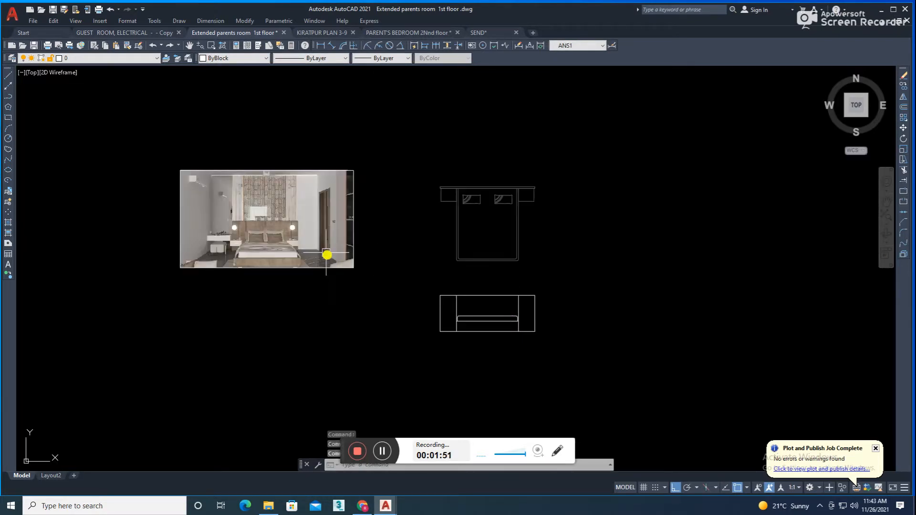
scroll(327, 259, up, 4)
scroll(361, 271, down, 2)
key(ctrl+s)
Step: Draw a vertical projection line from the right end of the headboard in the plan down past the base of the elevation
scroll(634, 317, up, 4)
text(l)
key(Return)
middle_drag(576, 229, 571, 425)
scroll(622, 137, up, 4)
scroll(631, 91, up, 2)
middle_drag(629, 76, 627, 129)
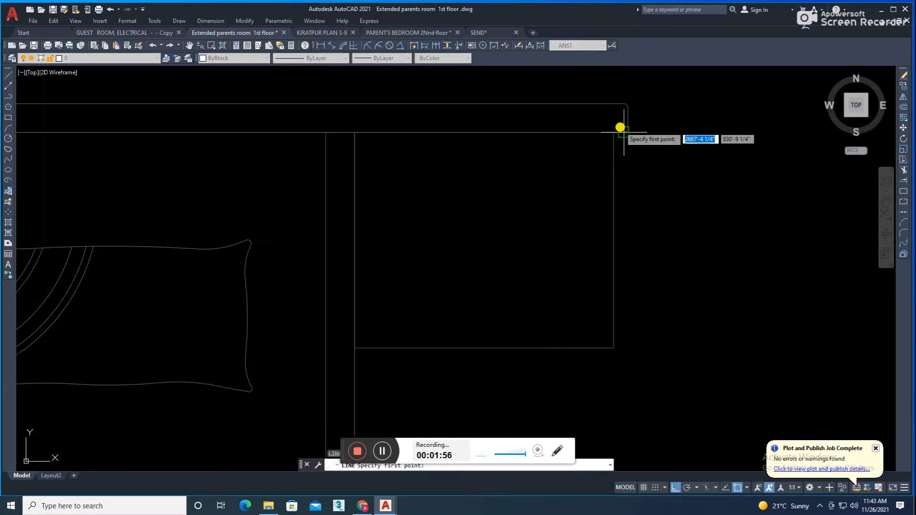
scroll(619, 128, down, 8)
middle_drag(620, 239, 588, 160)
scroll(589, 160, down, 2)
click(573, 356)
key(Return)
Step: Trim the projection line above the headboard's top line and below the elevation's base line
scroll(589, 251, up, 4)
text(tr)
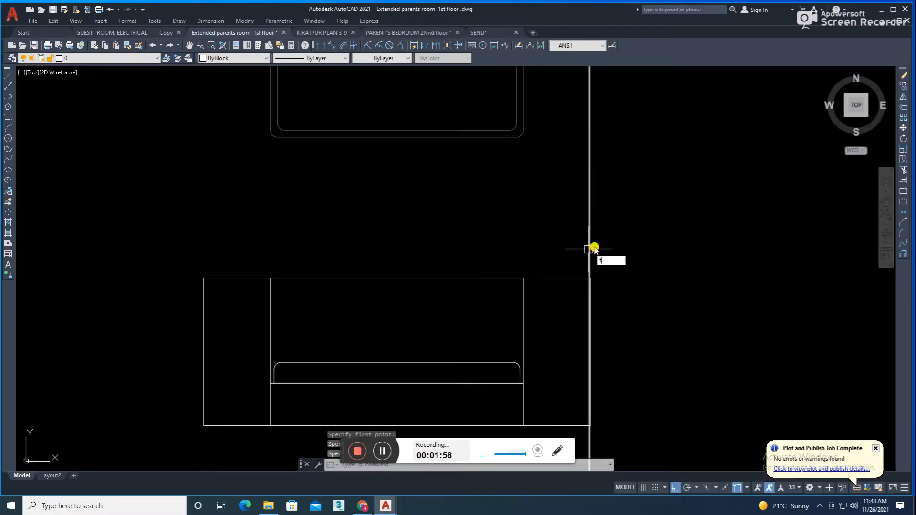
click(588, 249)
middle_drag(604, 335, 587, 260)
click(573, 394)
key(Escape)
key(Escape)
key(Escape)
scroll(574, 321, up, 4)
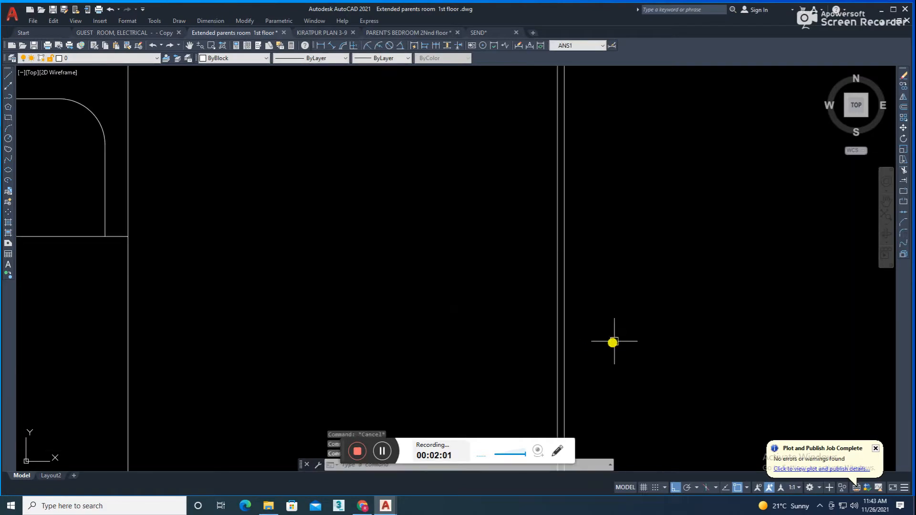
text(o)
key(Return)
scroll(605, 332, up, 4)
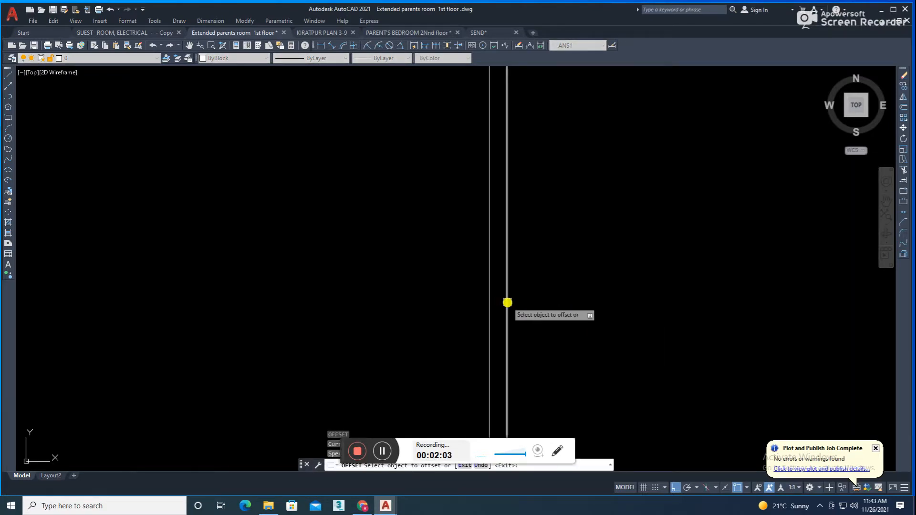
click(507, 304)
key(Escape)
Step: Offset the headboard's outer right side line inward twice to fill the narrow gap with two evenly spaced lines
text(o)
key(Return)
text(.)
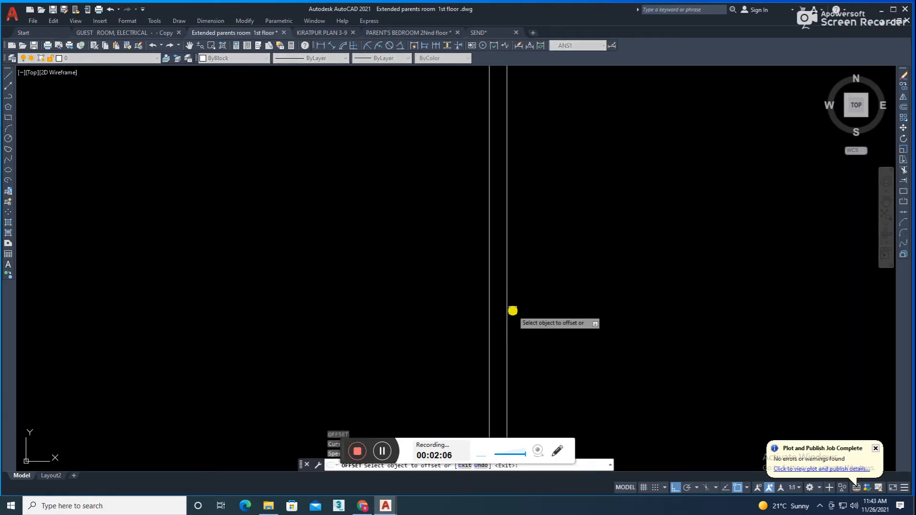
click(507, 312)
click(499, 323)
click(500, 323)
click(494, 319)
key(Escape)
Step: Fillet the headboard's top line and outer right side line with a 0.5" radius
scroll(553, 305, down, 5)
key(Escape)
middle_drag(532, 108, 554, 190)
text(f)
key(Return)
text(r)
key(Return)
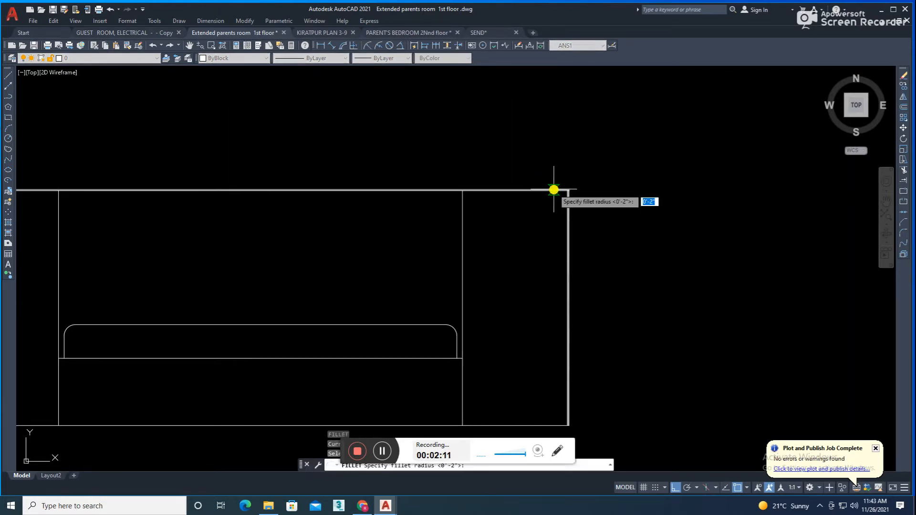
text(.5)
key(Return)
scroll(553, 189, up, 5)
click(552, 181)
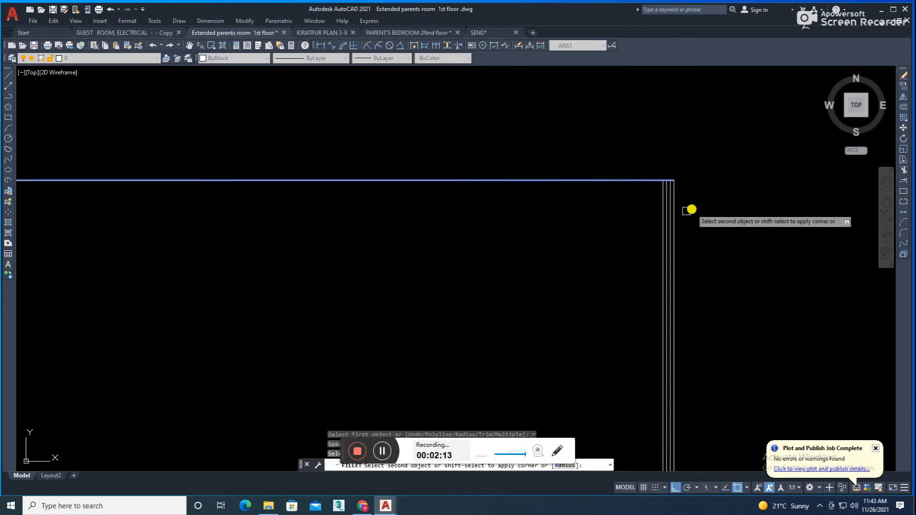
click(677, 207)
Step: Trim the inner right side lines where they cross the rounded upper-right corner of the headboard
scroll(677, 206, up, 5)
text(tr)
key(Return)
key(Escape)
scroll(708, 229, down, 5)
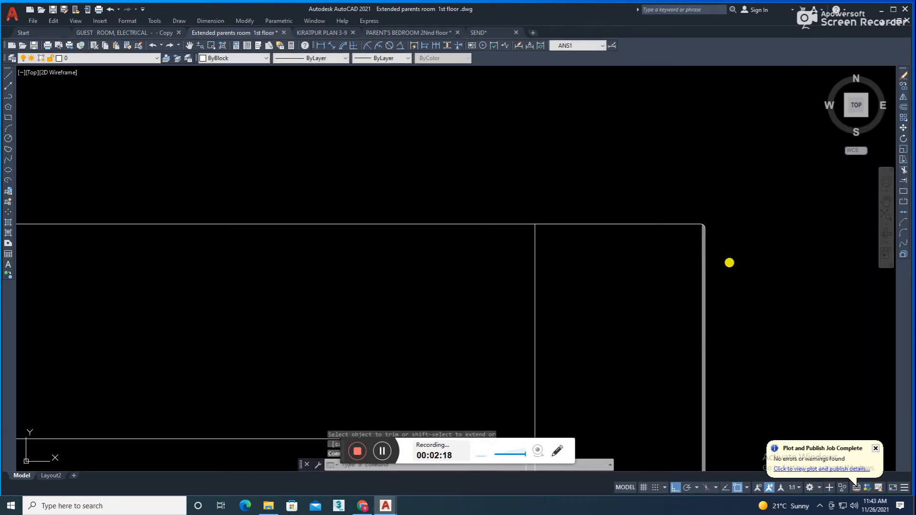
scroll(619, 198, down, 6)
click(539, 133)
click(586, 287)
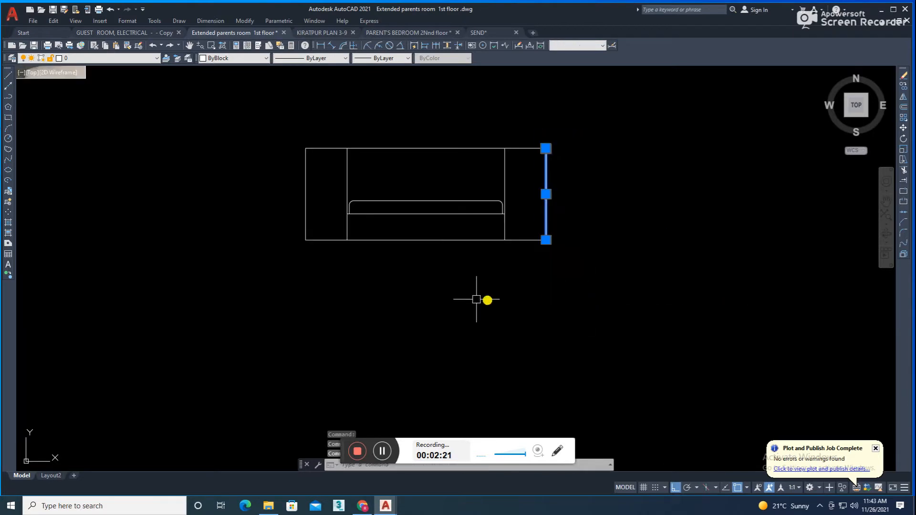
text(m)
key(Return)
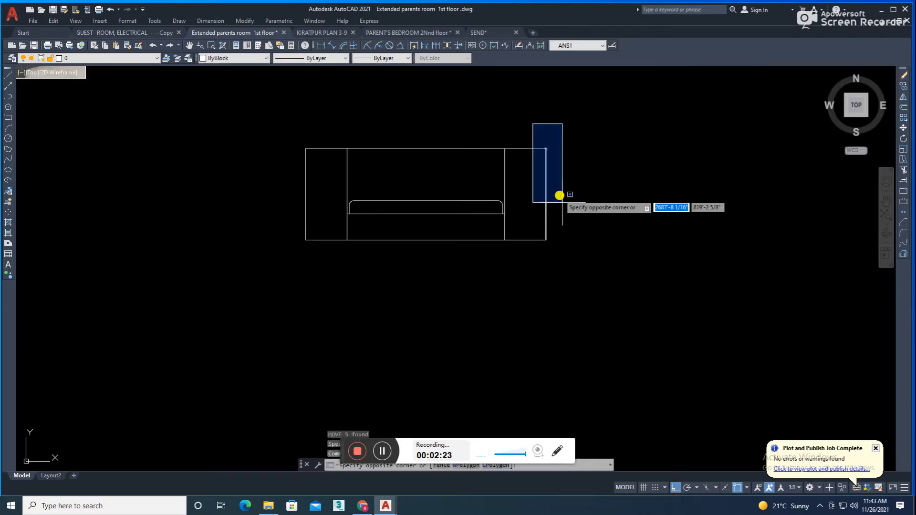
key(Escape)
Step: Mirror the right side lines and corner arc to the left side about the vertical centre of the elevation, keeping the originals
click(532, 117)
click(582, 263)
text(mi)
key(Return)
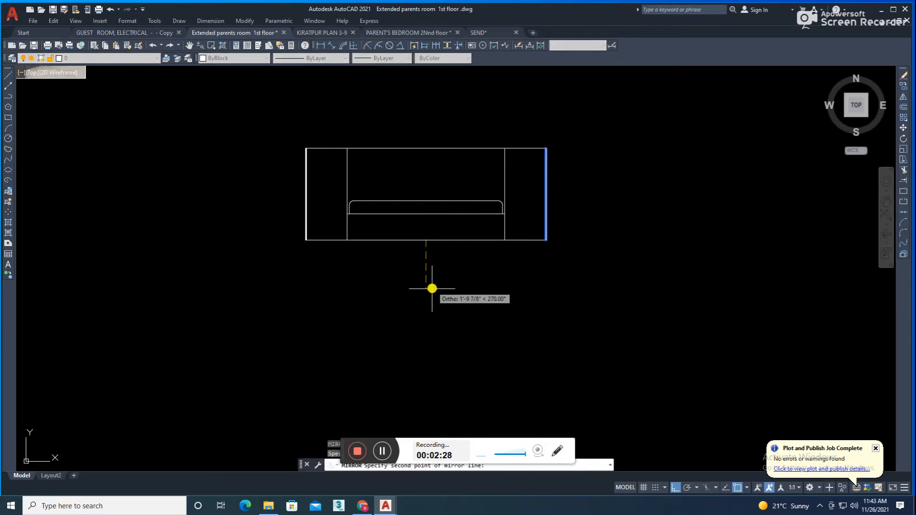
click(432, 283)
key(Return)
Step: Fillet the headboard's upper-left corner with the same radius and erase the leftover piece there
scroll(291, 134, up, 6)
scroll(393, 244, up, 5)
scroll(398, 222, up, 3)
text(f)
key(Return)
click(387, 201)
click(495, 105)
click(375, 126)
text(e)
key(Return)
scroll(407, 172, down, 3)
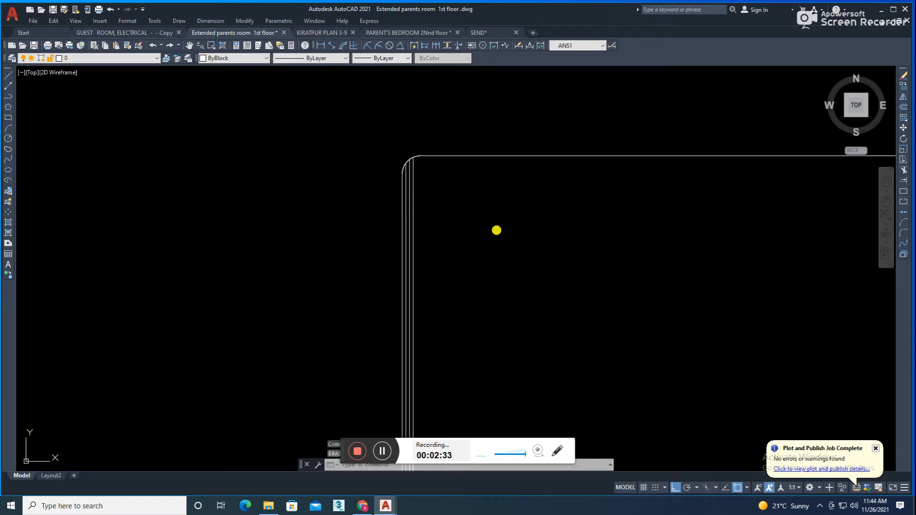
Step: Offset the headboard's top line downward three times at the same close spacing as the side lines
scroll(491, 228, down, 2)
middle_drag(520, 234, 401, 217)
scroll(496, 215, down, 2)
middle_drag(511, 210, 397, 230)
scroll(354, 222, up, 3)
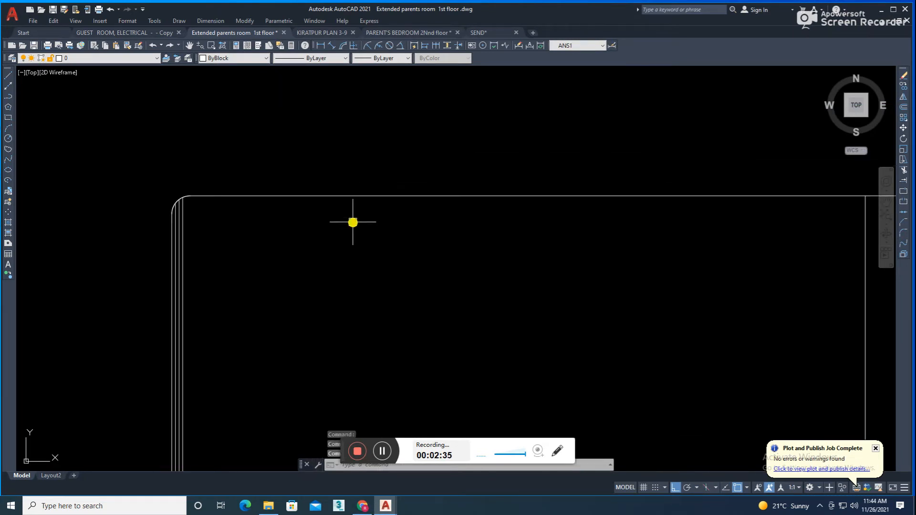
key(Return)
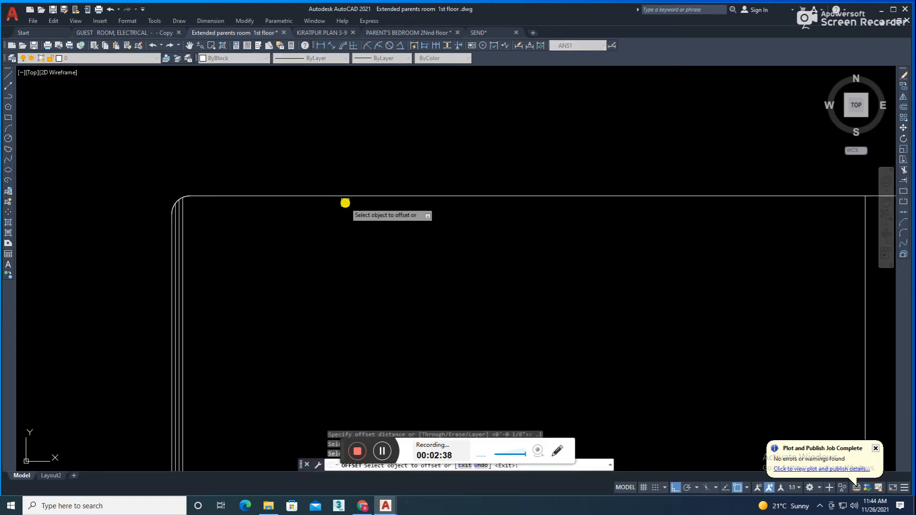
click(350, 201)
click(337, 204)
click(337, 233)
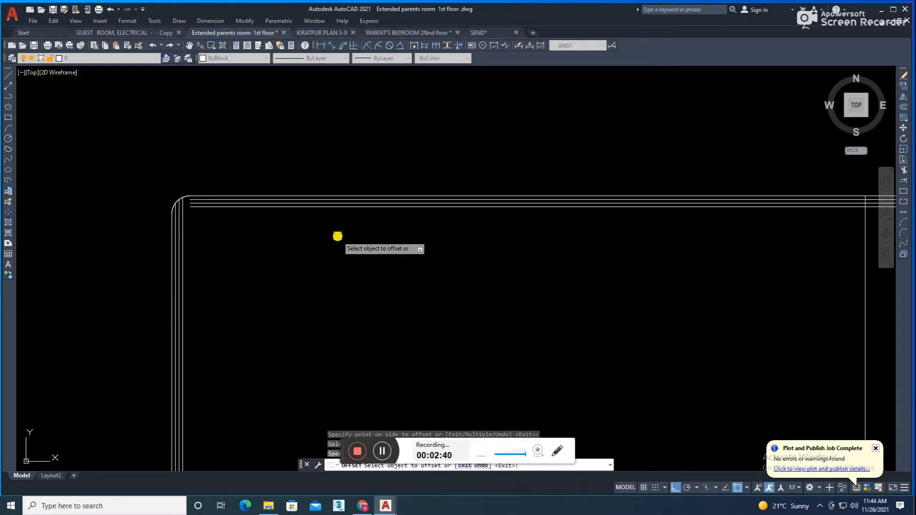
Step: Fillet the three inset top lines with the matching inner left side lines at the headboard's upper-left corner
key(Escape)
text(f)
key(Return)
click(183, 222)
click(215, 208)
scroll(187, 225, up, 1)
key(Return)
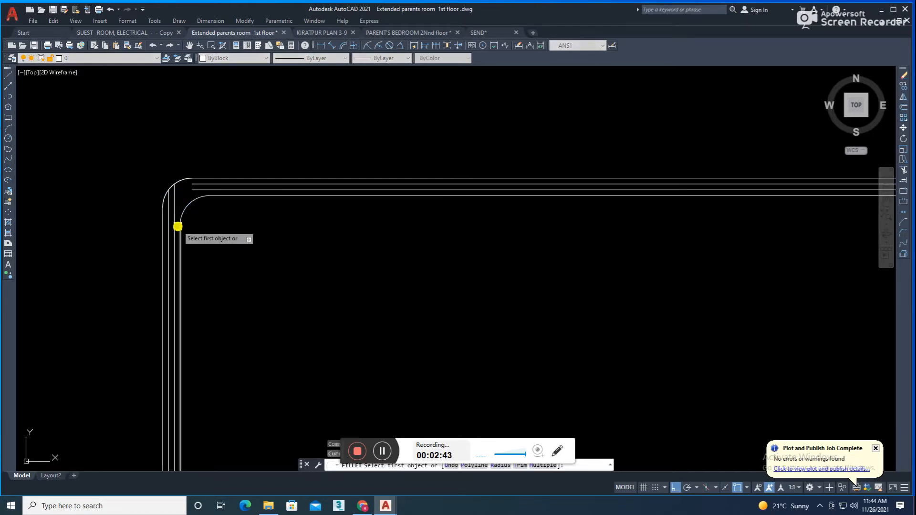
click(174, 244)
click(217, 190)
key(Return)
click(168, 229)
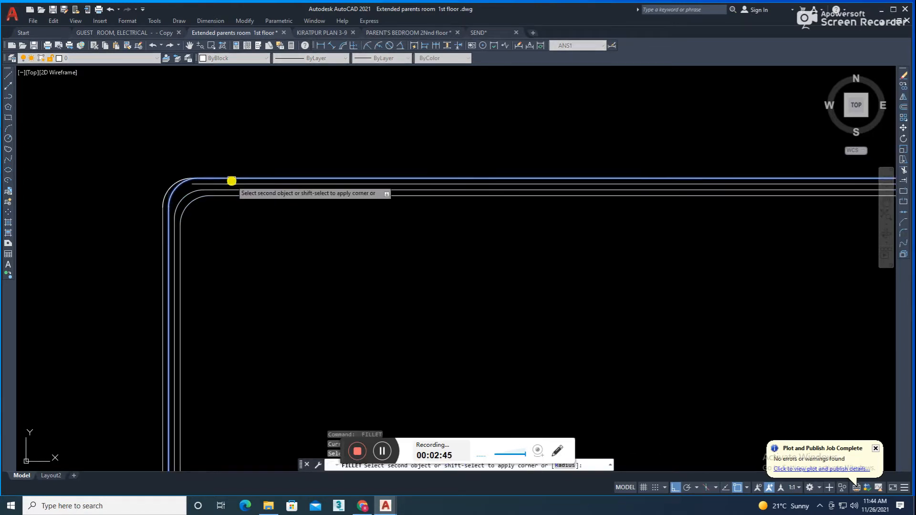
click(231, 184)
scroll(198, 211, down, 3)
scroll(217, 237, up, 2)
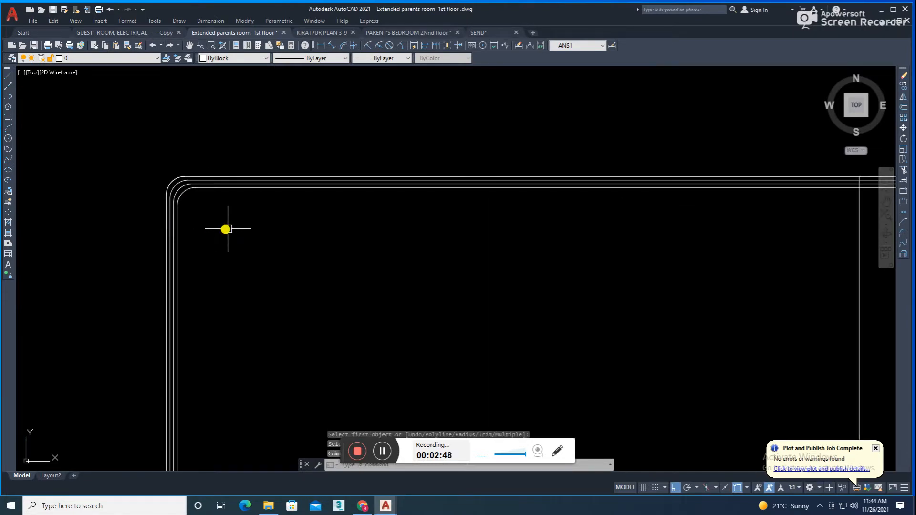
Step: Undo the inner corner fillets and the offsets of the headboard's top line
key(ctrl+z)
key(ctrl+z)
key(ctrl+z)
key(ctrl+z)
key(ctrl+z)
key(ctrl+z)
key(ctrl+z)
Step: Compare the headboard elevation with the bed in the reference image
scroll(233, 221, down, 6)
mouse_move(382, 223)
middle_down()
mouse_move(417, 220)
mouse_move(320, 189)
middle_up()
middle_drag(280, 268, 304, 289)
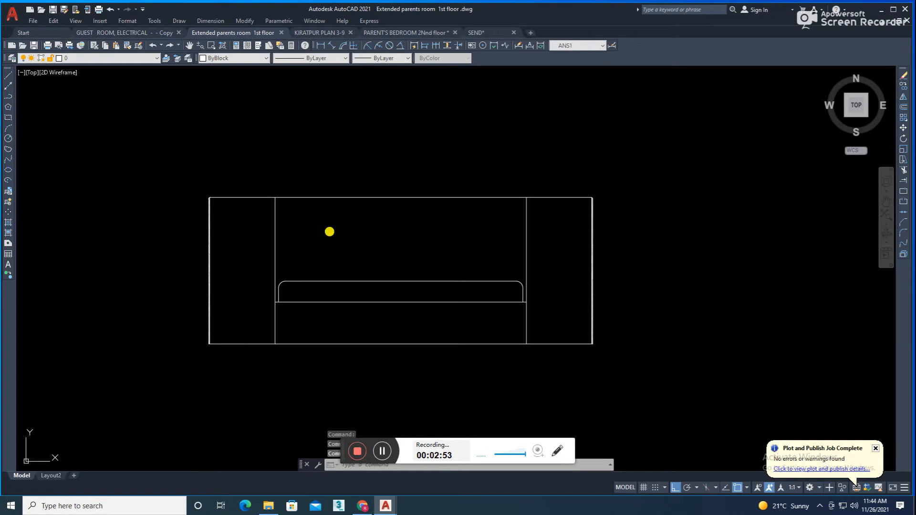
middle_drag(379, 308, 338, 264)
scroll(344, 267, up, 2)
scroll(410, 300, down, 6)
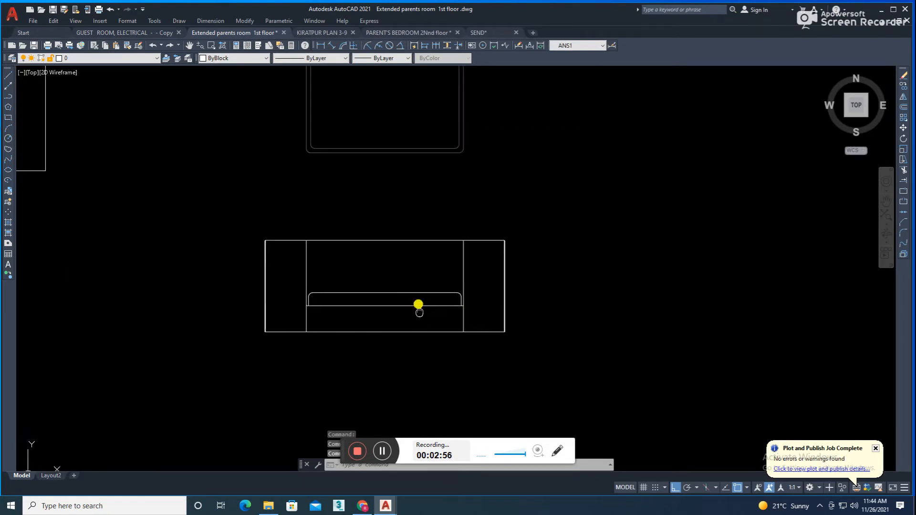
scroll(388, 291, up, 4)
scroll(362, 289, down, 4)
scroll(315, 289, up, 4)
scroll(348, 325, down, 4)
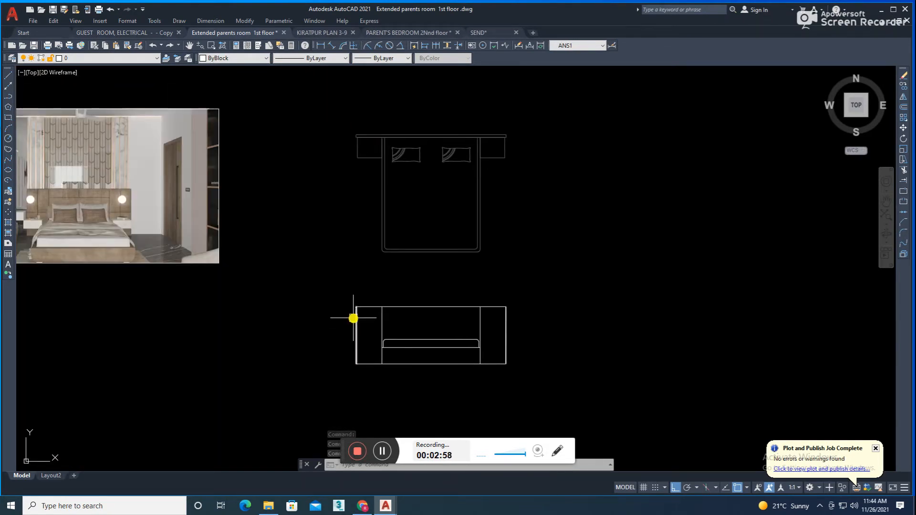
middle_drag(133, 218, 130, 217)
scroll(88, 188, up, 3)
scroll(135, 196, down, 3)
scroll(441, 323, up, 2)
Step: Offset the mattress's top line upward to halfway between the mattress and the headboard's top
middle_drag(472, 345, 413, 314)
text(o)
key(Return)
click(413, 347)
click(411, 311)
key(Return)
Step: Extend both ends of the new horizontal headboard line to the vertical lines on either side of the bed
text(ex)
key(Return)
click(357, 306)
click(508, 307)
key(Return)
text(o)
key(Return)
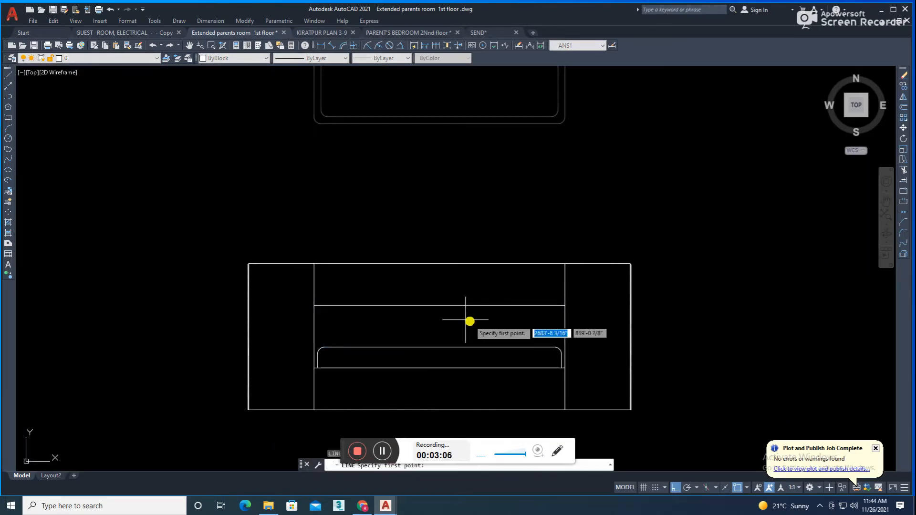
key(Escape)
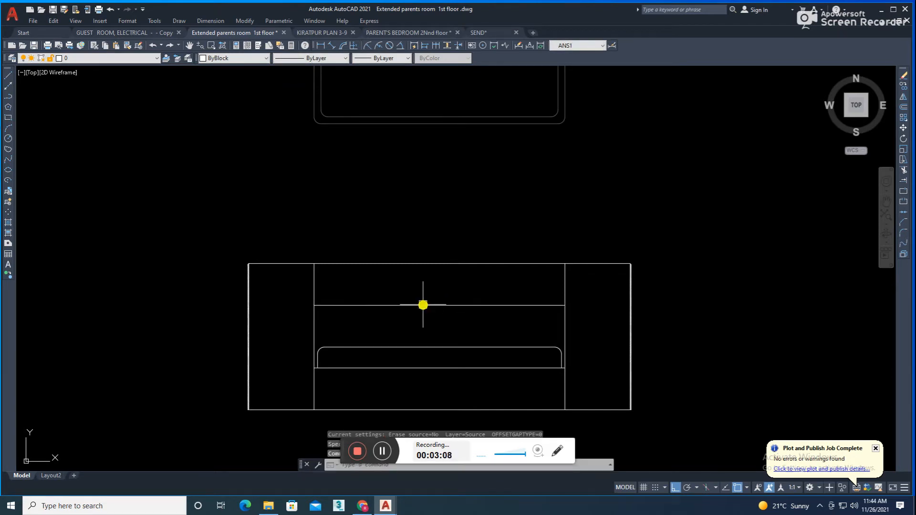
Step: Offset the headboard's middle horizontal line to form a band of four closely spaced parallel lines
text(o)
key(Return)
key(Return)
scroll(423, 282, up, 5)
click(413, 303)
click(402, 290)
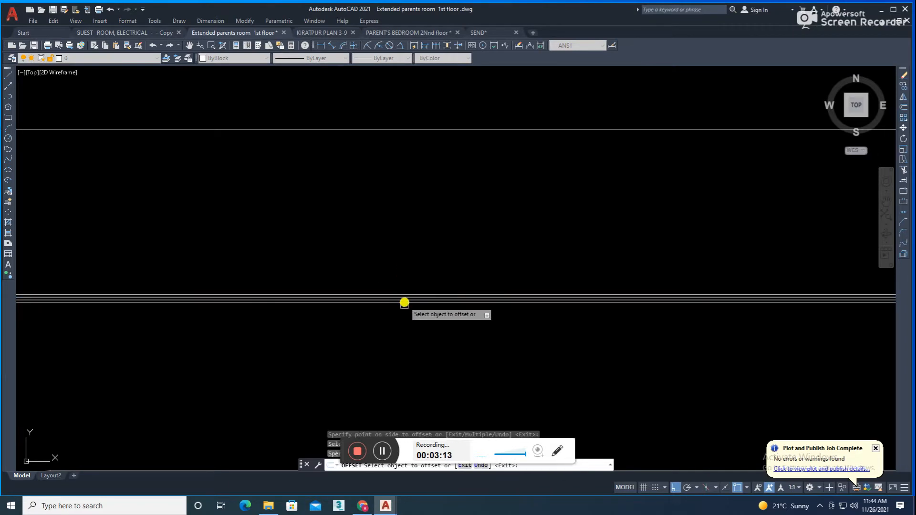
scroll(536, 317, down, 5)
scroll(470, 316, up, 2)
key(Escape)
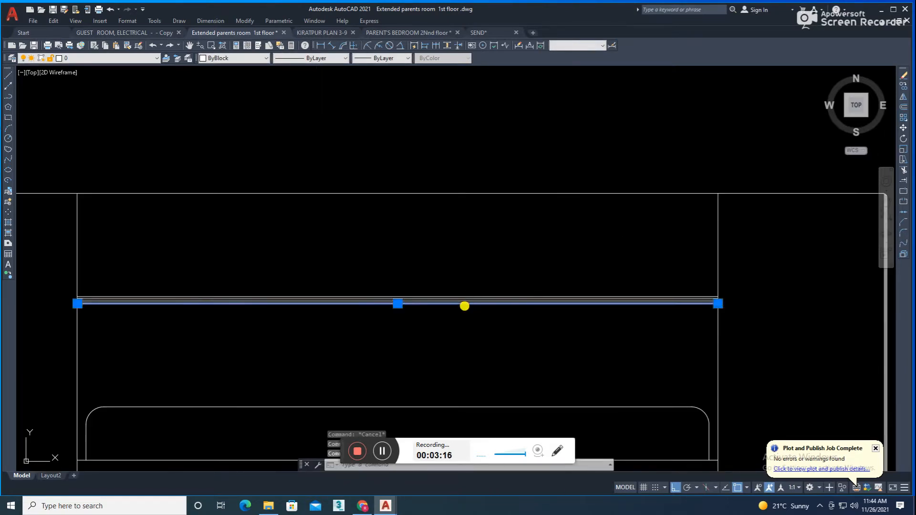
Step: Erase the lowest line of the horizontal band across the headboard
key(Return)
scroll(446, 307, up, 2)
key(Return)
scroll(498, 308, down, 3)
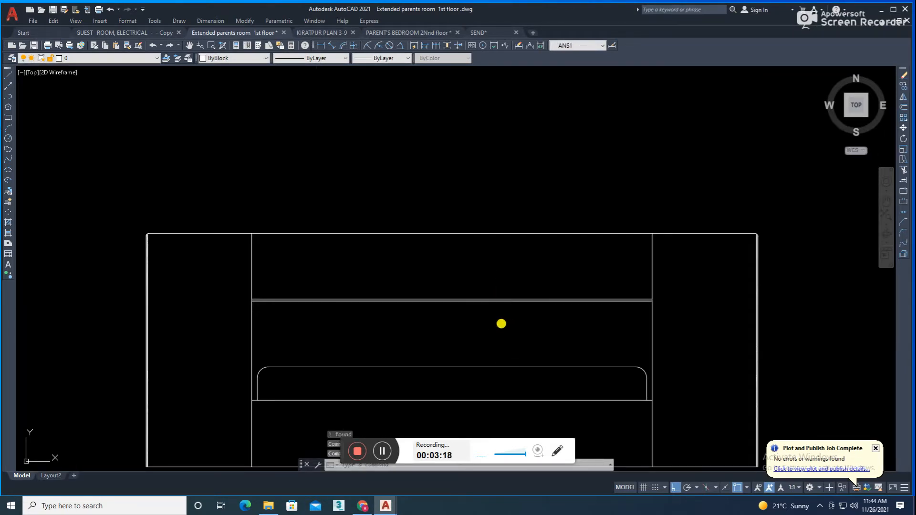
Step: Draw a vertical line from the middle of the horizontal band up to the headboard's top line
text(l)
key(Return)
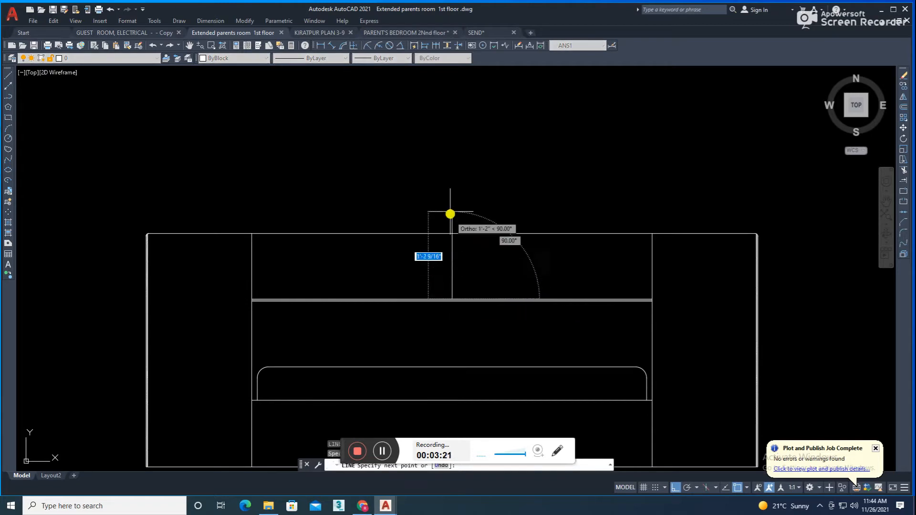
scroll(450, 210, up, 5)
key(Escape)
scroll(436, 228, down, 4)
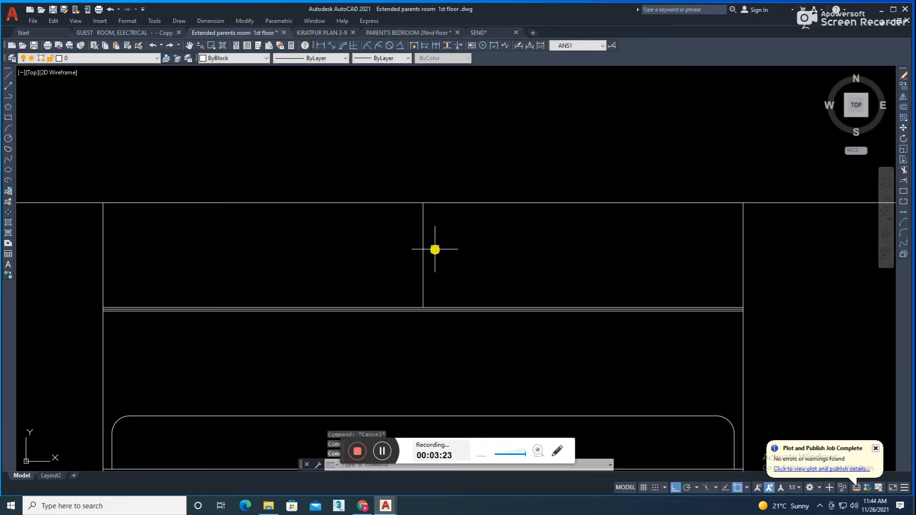
Step: Try to offset the headboard's vertical centre line 0.5" to the right
text(o)
key(Return)
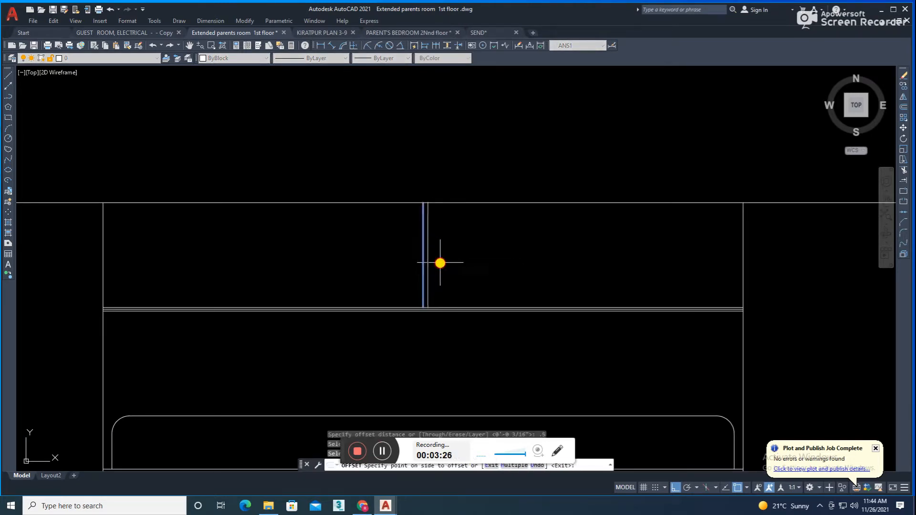
click(440, 263)
Step: Offset the headboard's vertical centre line to both sides to form a narrow three-line groove
text(o)
key(Return)
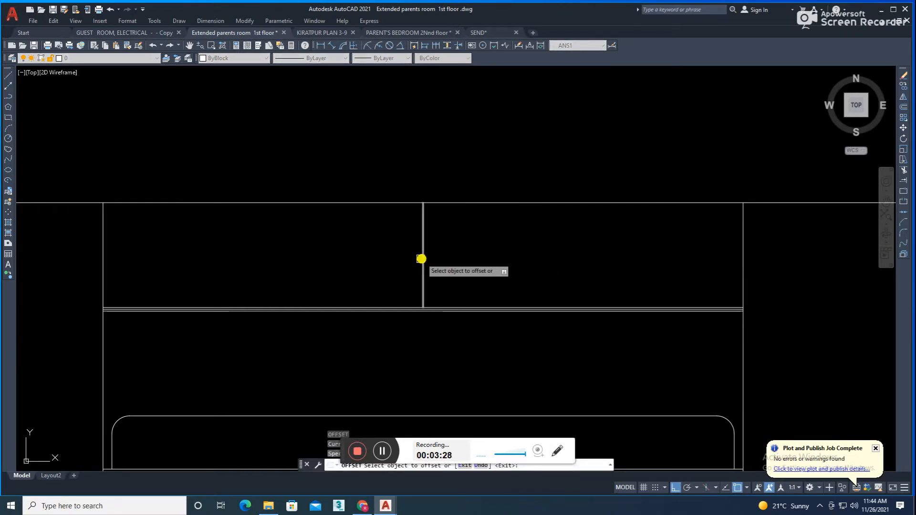
click(421, 259)
click(445, 262)
scroll(422, 255, up, 4)
click(420, 252)
click(415, 261)
key(Escape)
scroll(465, 262, down, 4)
scroll(487, 265, down, 3)
key(Escape)
scroll(480, 240, down, 3)
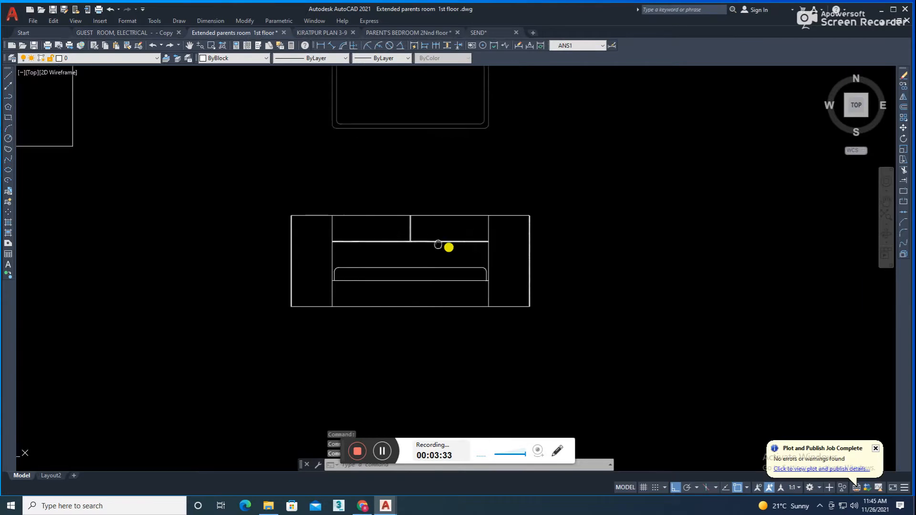
Step: Trim away the segment of the bed's base line that runs under the right side panel
middle_drag(404, 252, 427, 341)
scroll(426, 296, down, 4)
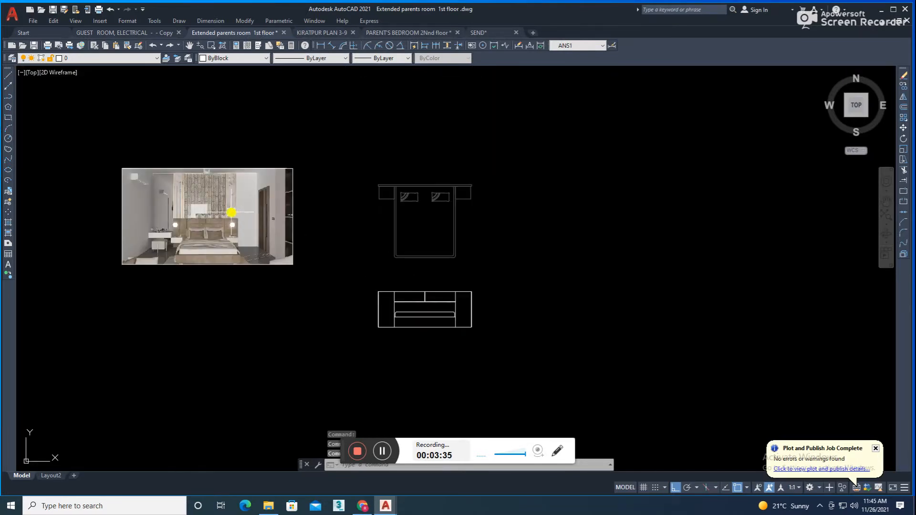
scroll(235, 212, up, 5)
scroll(267, 213, down, 3)
scroll(534, 263, up, 4)
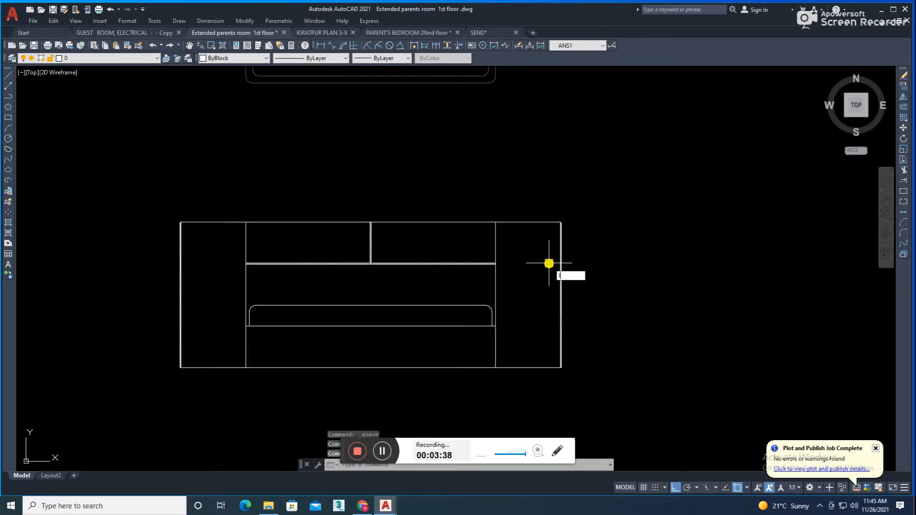
text(tr)
key(Return)
click(526, 368)
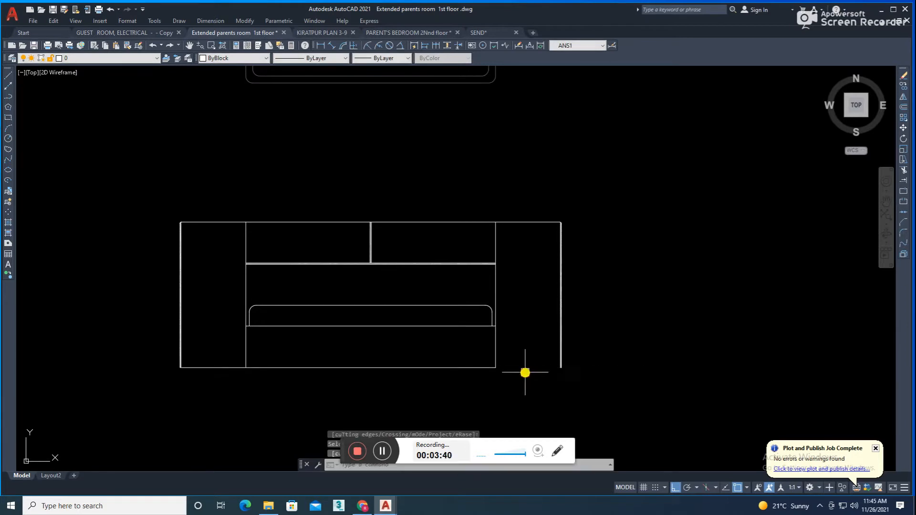
Step: Draw a separate base line under the right side panel, from the bed's lower corner to the outer edge
scroll(524, 373, up, 2)
key(Escape)
text(l)
key(Return)
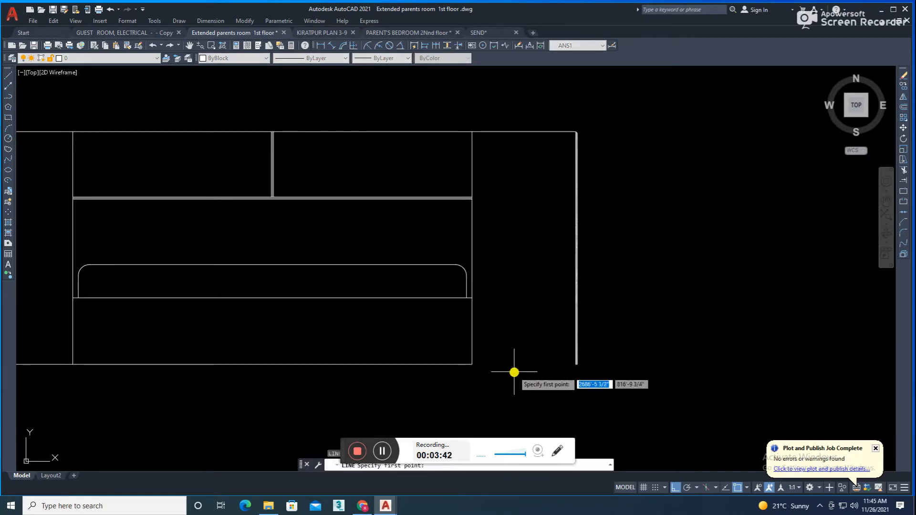
click(476, 368)
scroll(568, 372, up, 4)
key(Escape)
scroll(475, 352, down, 5)
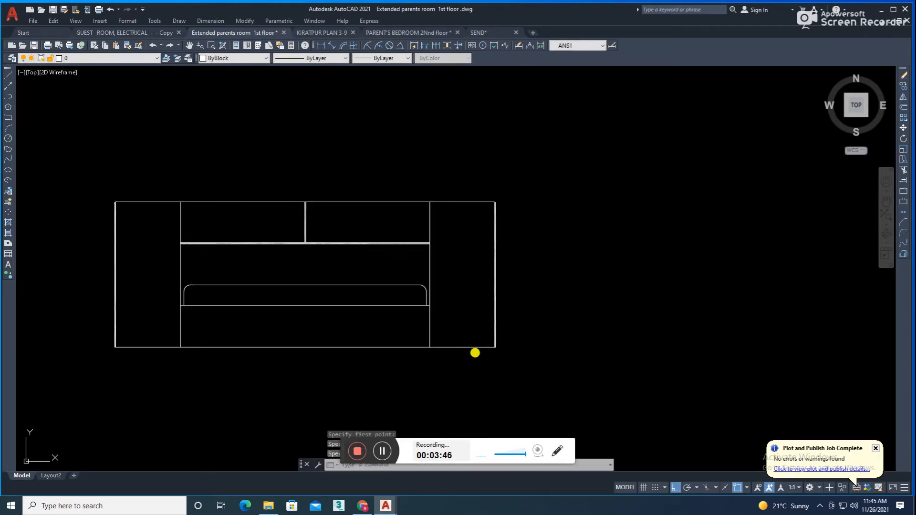
Step: Draw a vertical line from the midpoint of the right side panel's base line up to its top line
text(l)
key(Return)
click(469, 347)
scroll(470, 202, up, 2)
key(Escape)
Step: Offset the right side panel's vertical middle line 0.2" to both sides to form a groove
text(o)
key(Return)
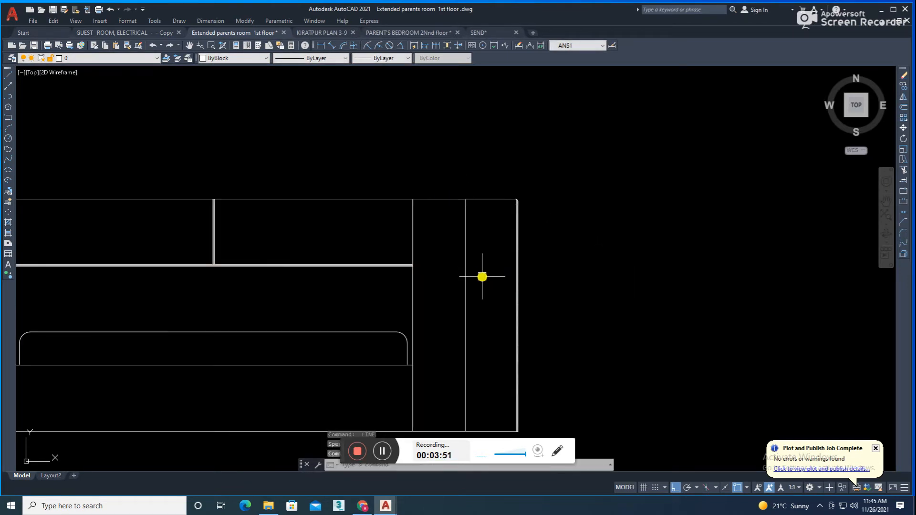
text(.2)
key(Return)
scroll(466, 276, up, 4)
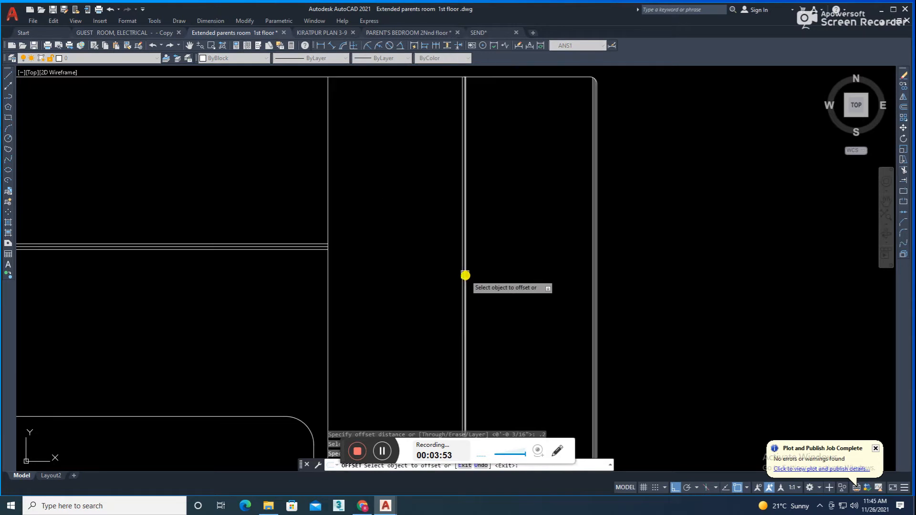
key(Return)
scroll(459, 274, down, 5)
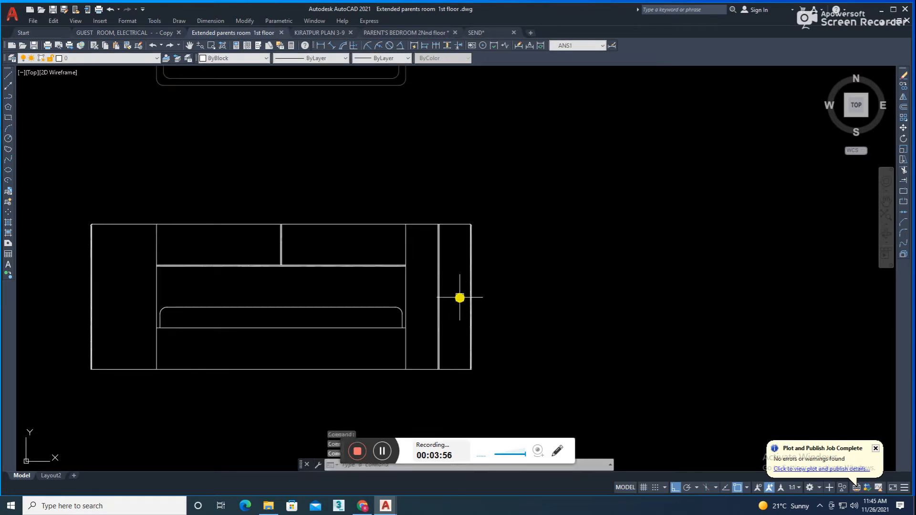
Step: Draw a horizontal line at mid-height of the right side panel and extend it to the panel's inner edge
text(l)
key(Return)
scroll(472, 295, up, 4)
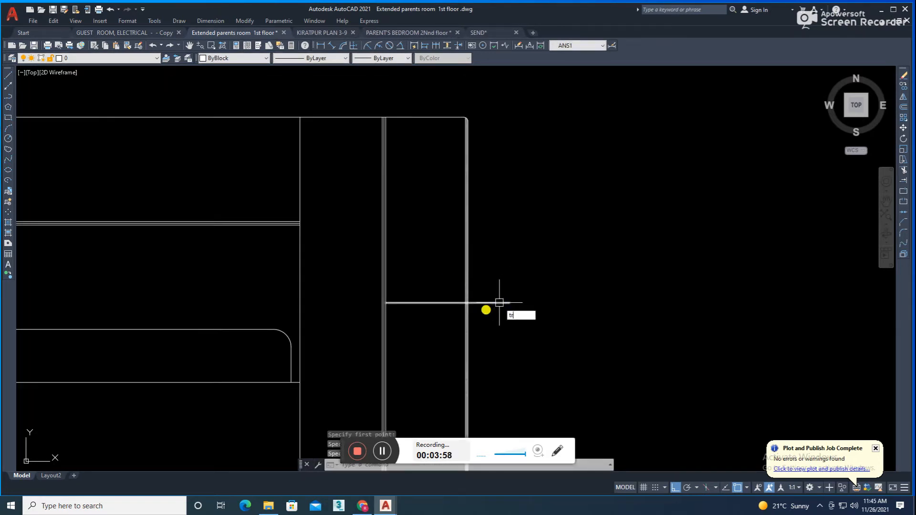
text(tr)
key(Return)
key(Escape)
text(ex)
key(Return)
click(404, 303)
click(401, 303)
click(400, 303)
key(Escape)
Step: Offset the right side panel's horizontal middle line 0.2" above and below, and save the drawing
text(o)
key(Return)
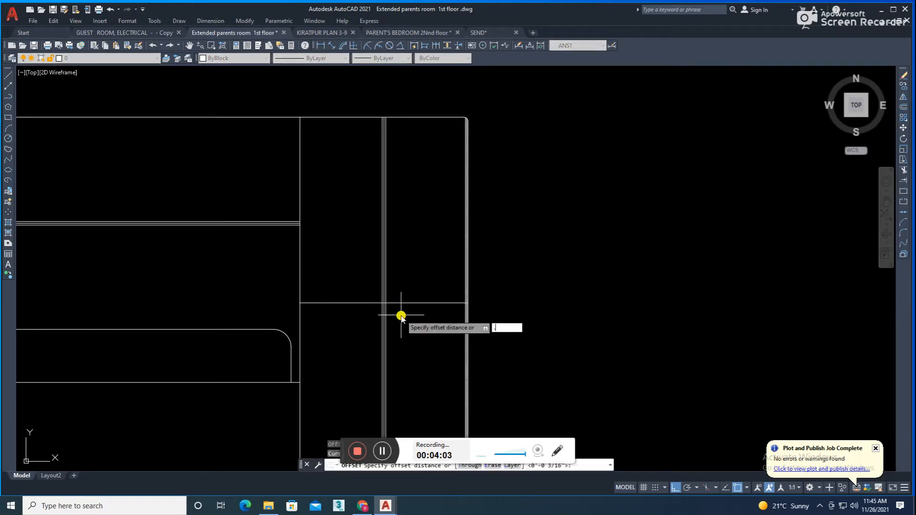
click(403, 301)
click(401, 319)
scroll(401, 300, up, 3)
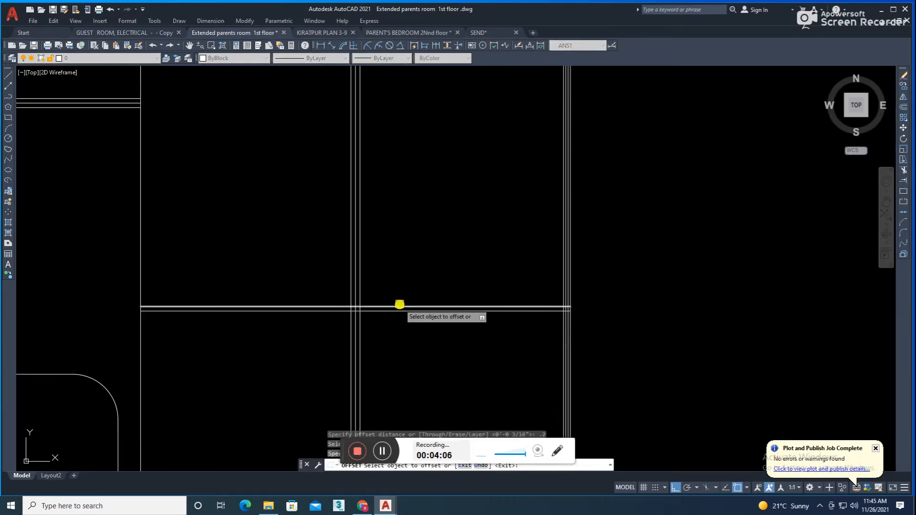
click(400, 305)
click(405, 289)
scroll(477, 289, down, 3)
key(Escape)
key(ctrl+s)
scroll(532, 296, up, 2)
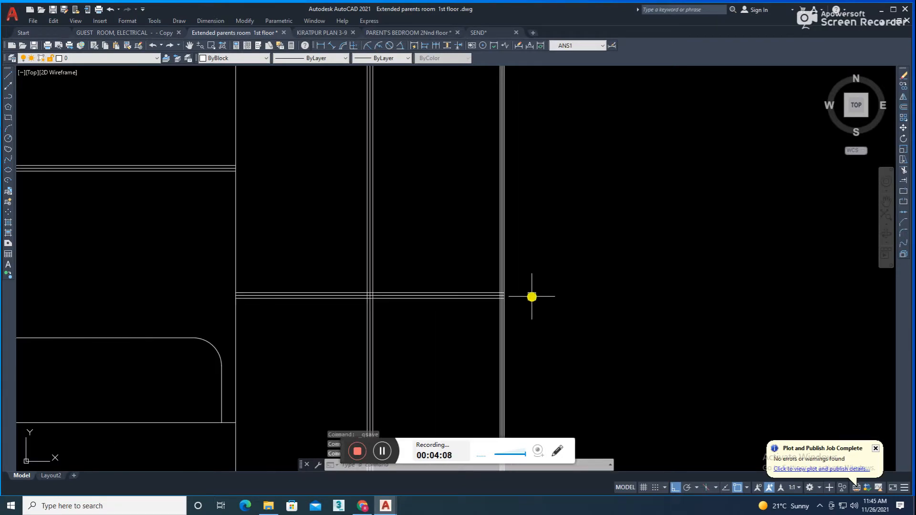
Step: Mirror the right side panel's groove lines about the bed's vertical centre line onto the left side panel
key(Escape)
scroll(534, 300, down, 5)
scroll(515, 307, up, 2)
click(482, 308)
scroll(482, 308, down, 4)
key(space)
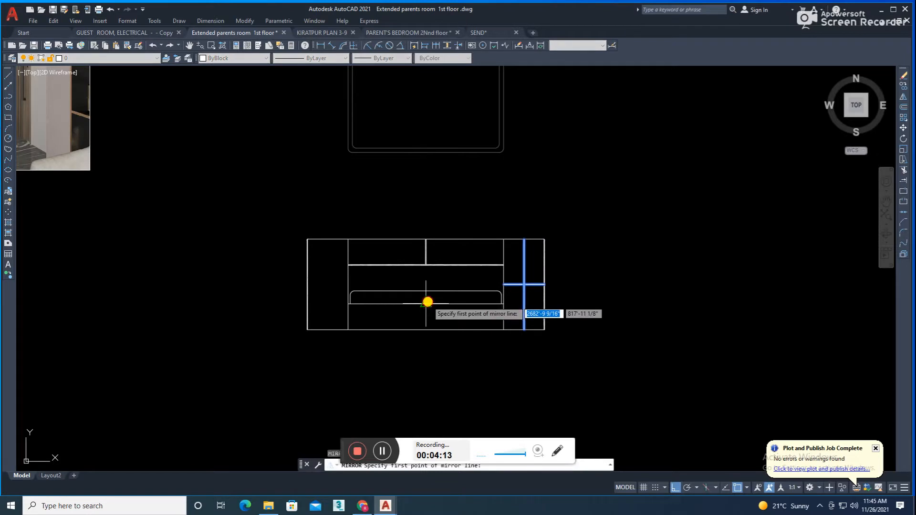
click(426, 303)
click(409, 354)
key(space)
scroll(450, 361, down, 2)
mouse_move(458, 320)
middle_down()
mouse_move(450, 360)
mouse_move(459, 314)
middle_up()
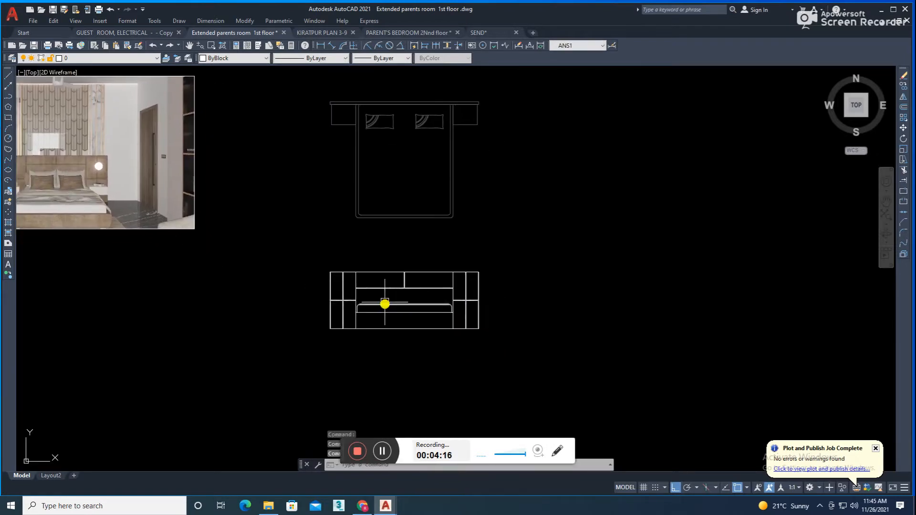
Step: Match the properties of the plan's right bedside table to the whole front elevation
text(m)
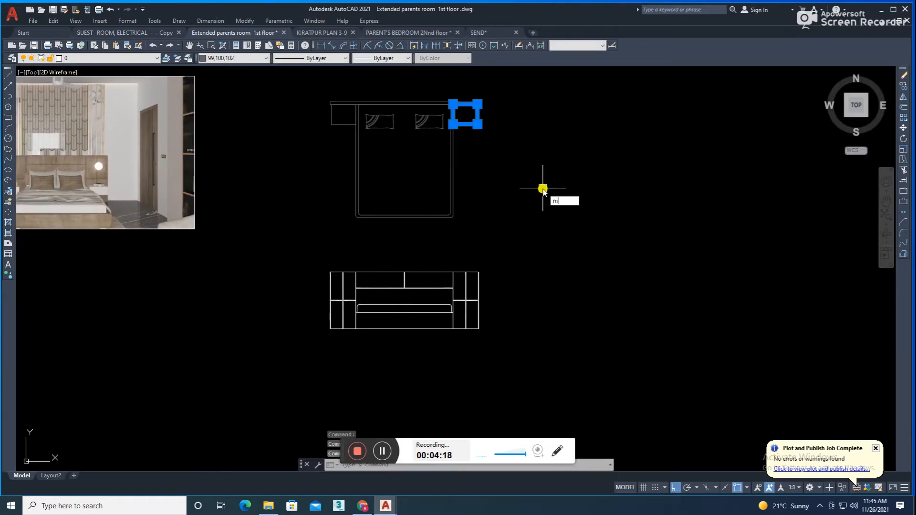
text(a)
key(space)
click(528, 231)
click(288, 394)
key(space)
scroll(436, 299, up, 2)
scroll(437, 297, down, 2)
middle_drag(455, 275, 448, 309)
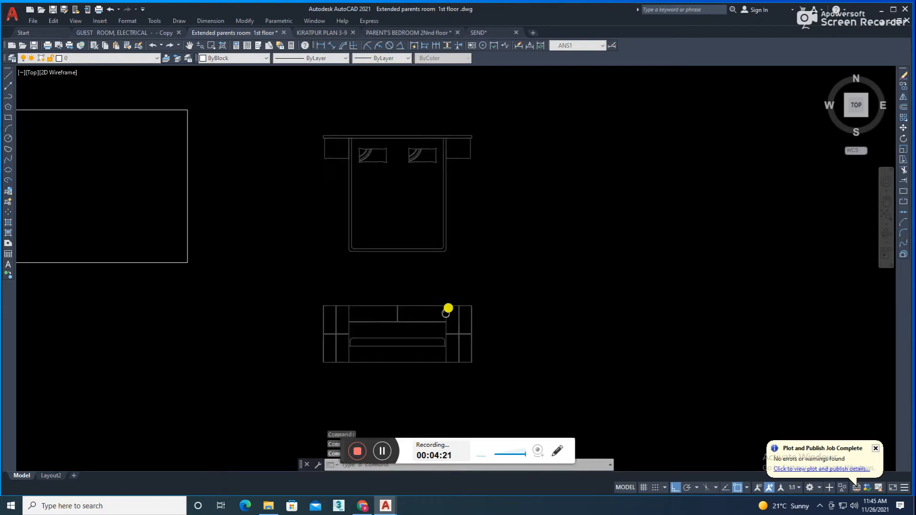
Step: Override dimension style ANS1 with 1" arrow size, centre marks, break size, extension beyond ticks and baseline spacing
text(d)
key(space)
click(547, 248)
click(361, 147)
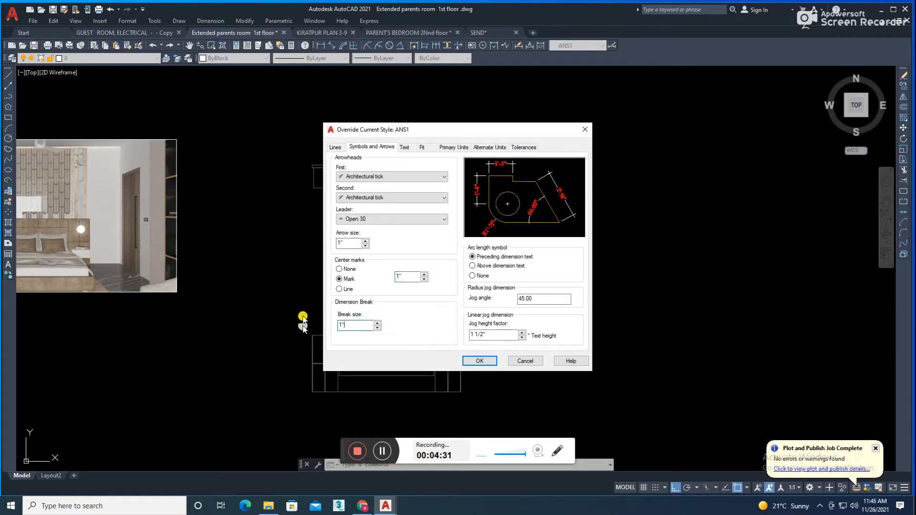
click(335, 147)
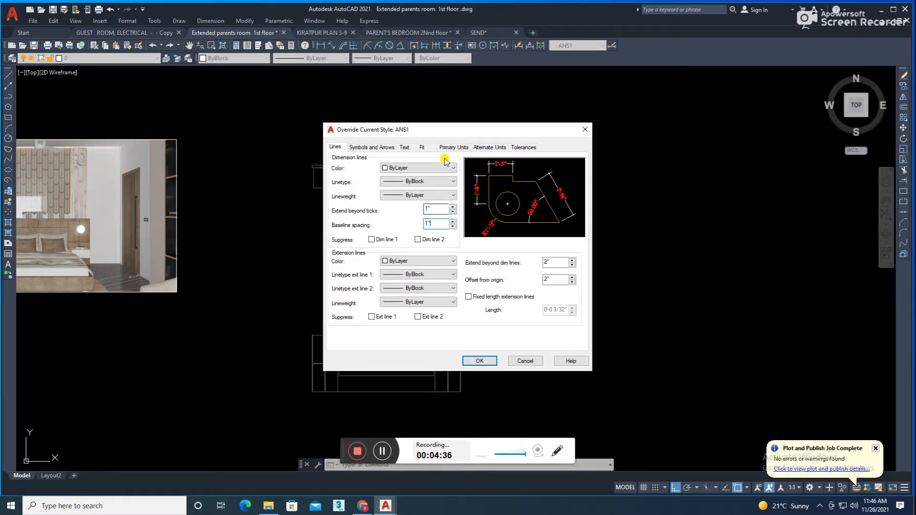
Step: Set the ATTR text style's height to 2" for the dimension text and apply the dimension style override
click(403, 148)
click(450, 172)
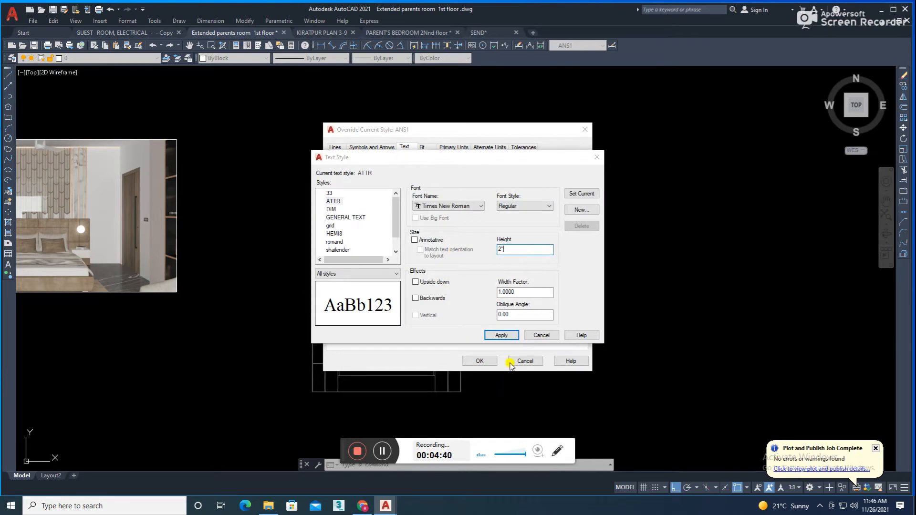
click(542, 335)
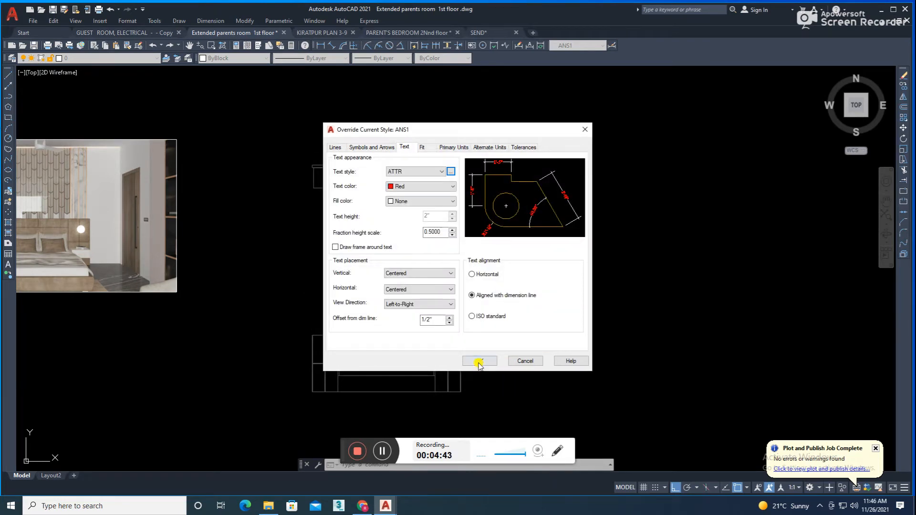
click(480, 361)
click(512, 376)
scroll(423, 286, up, 2)
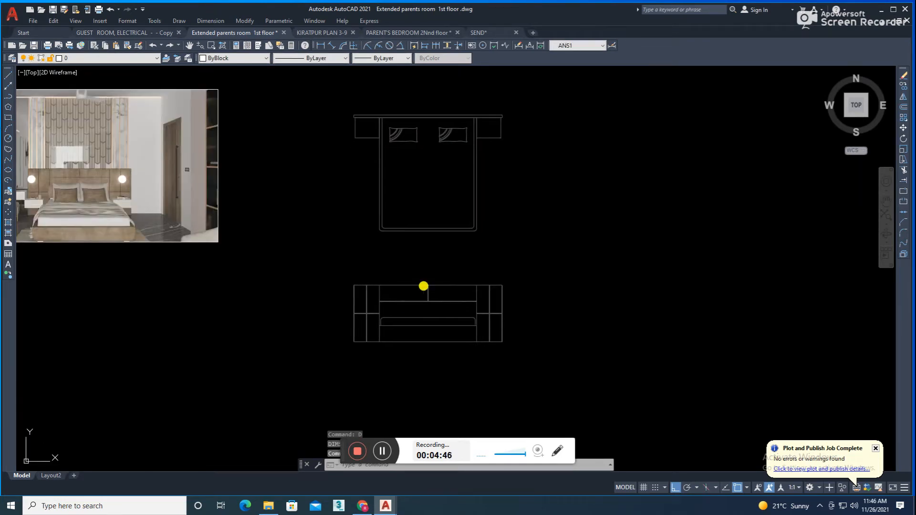
Step: Add an aligned dimension for the right side panel's width below the elevation
middle_drag(443, 250, 427, 277)
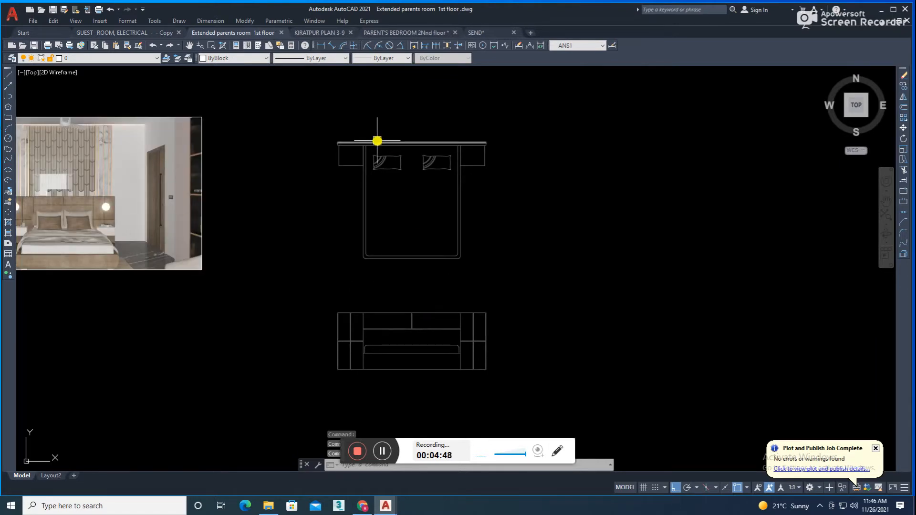
scroll(348, 323, up, 4)
middle_drag(348, 323, 321, 249)
scroll(340, 257, down, 2)
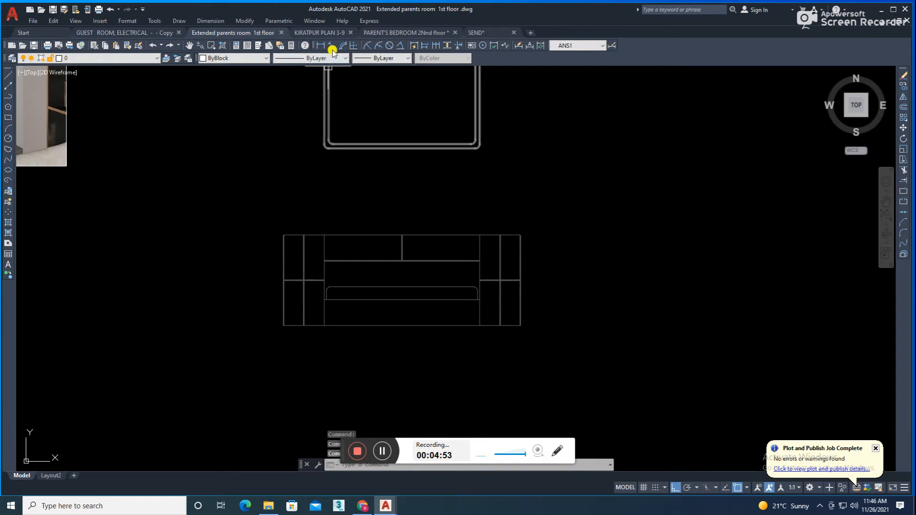
click(332, 46)
scroll(466, 310, up, 3)
click(425, 331)
scroll(520, 339, up, 1)
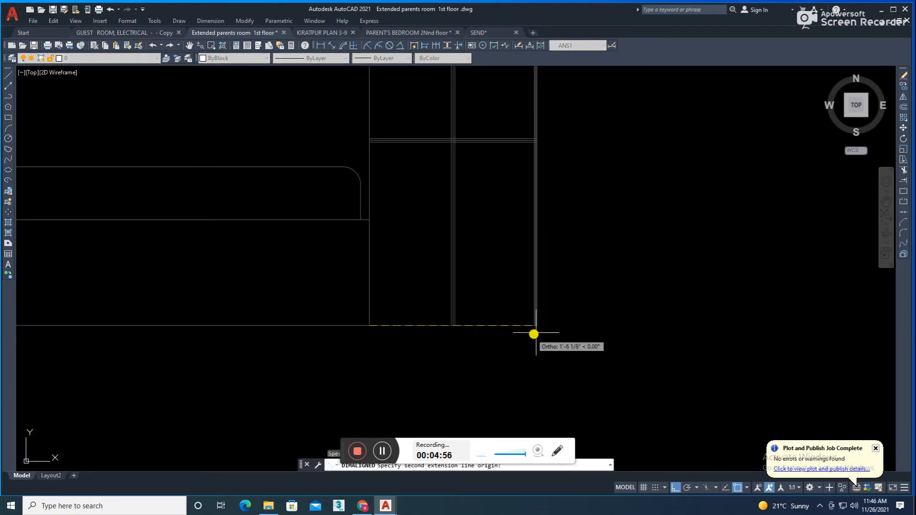
click(489, 355)
Step: Add an aligned dimension for the headboard's full height beside its right edge
key(Return)
click(537, 325)
middle_drag(548, 182, 542, 378)
mouse_move(504, 315)
middle_down()
mouse_move(474, 176)
mouse_move(483, 296)
middle_up()
click(457, 258)
click(492, 277)
scroll(492, 276, down, 2)
middle_drag(461, 256, 472, 308)
Step: Add an aligned dimension for the headboard's overall width above its top line, and save the drawing
key(Return)
scroll(492, 222, up, 6)
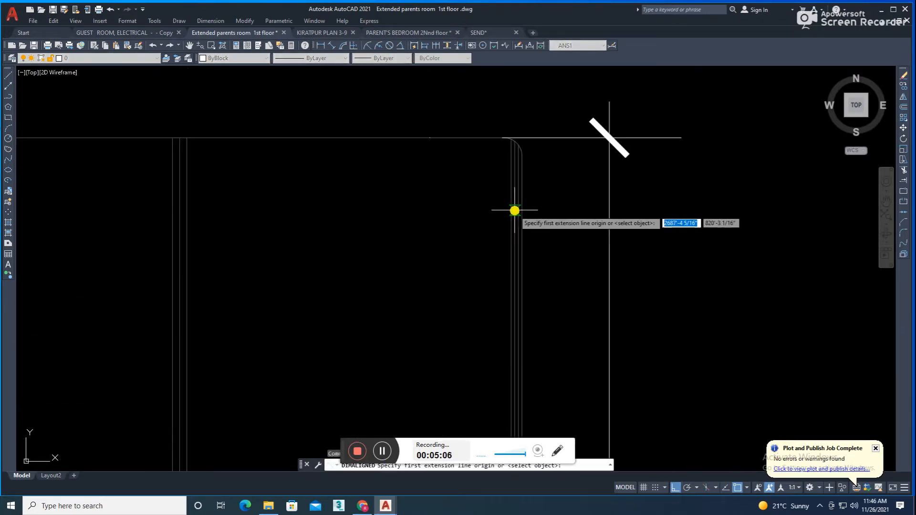
click(524, 200)
scroll(589, 212, down, 3)
middle_drag(152, 245, 555, 249)
middle_drag(328, 276, 357, 261)
middle_drag(194, 251, 554, 246)
scroll(234, 252, up, 6)
click(135, 119)
scroll(143, 129, down, 3)
middle_drag(393, 131, 349, 213)
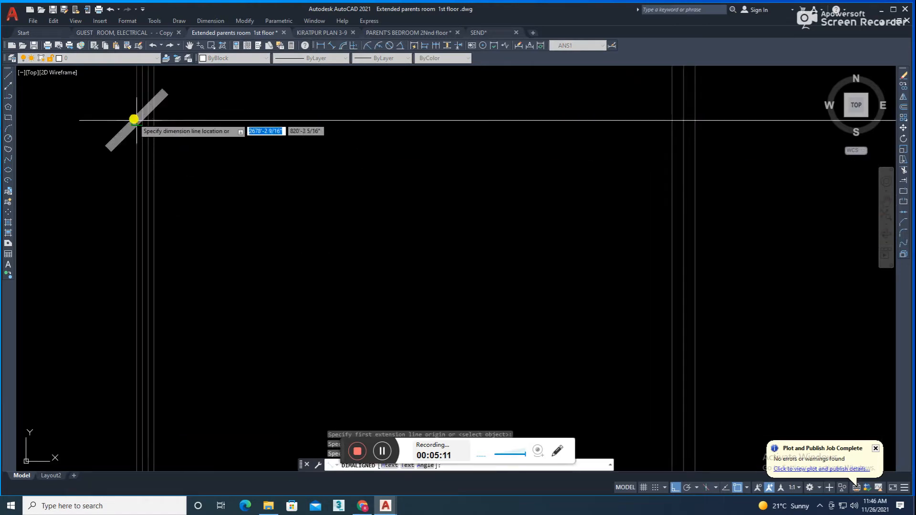
scroll(334, 214, down, 2)
middle_drag(432, 184, 380, 212)
scroll(397, 221, up, 2)
click(455, 279)
scroll(412, 217, down, 2)
scroll(412, 216, down, 2)
mouse_move(368, 277)
middle_down()
mouse_move(378, 197)
mouse_move(391, 240)
middle_up()
middle_drag(450, 292, 428, 274)
middle_drag(353, 294, 362, 274)
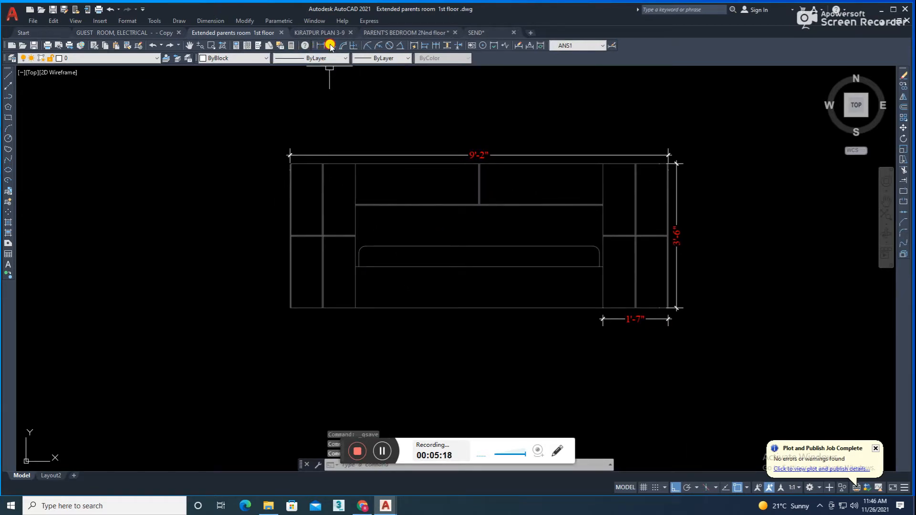
Step: Add aligned dimensions from the base line to the mattress top and to the top of the bed base
click(331, 46)
click(479, 246)
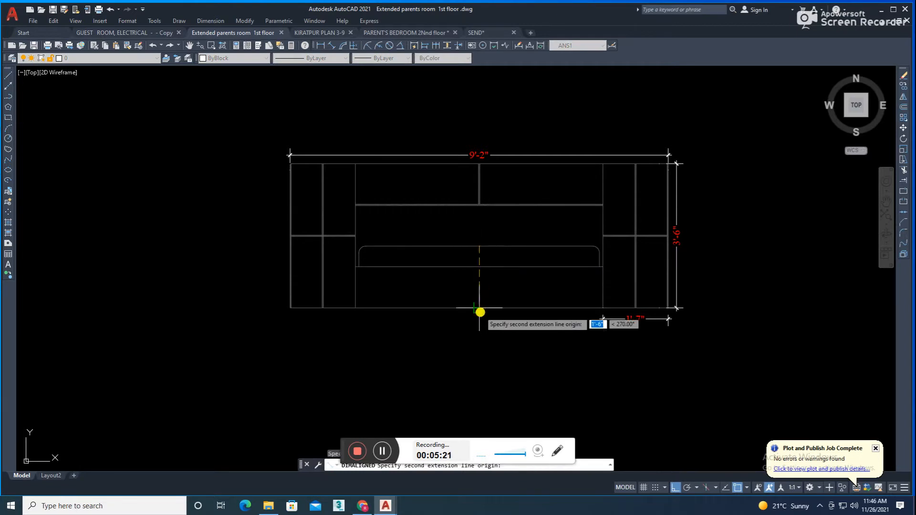
click(479, 309)
click(435, 297)
key(space)
click(552, 267)
click(552, 308)
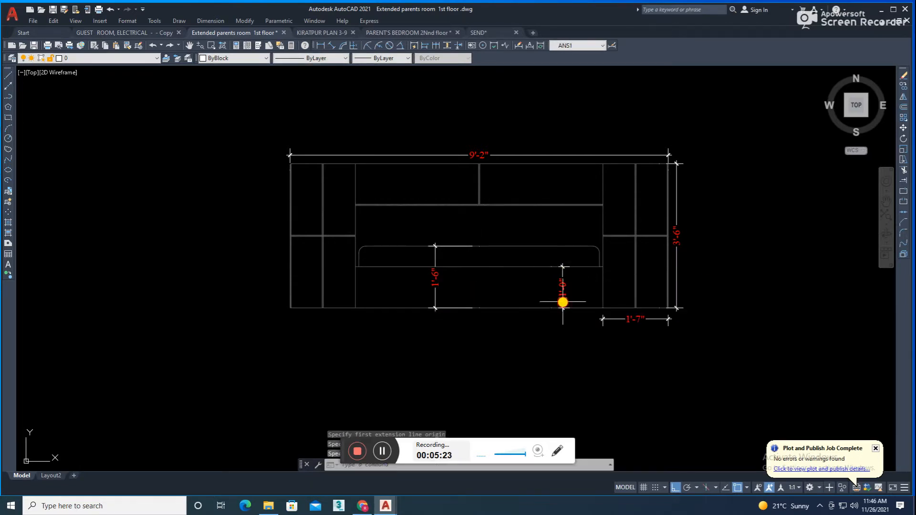
click(562, 292)
Step: Add an aligned dimension for the mattress thickness, in line with the bed base's height dimension
key(space)
scroll(561, 256, up, 3)
click(521, 300)
click(521, 215)
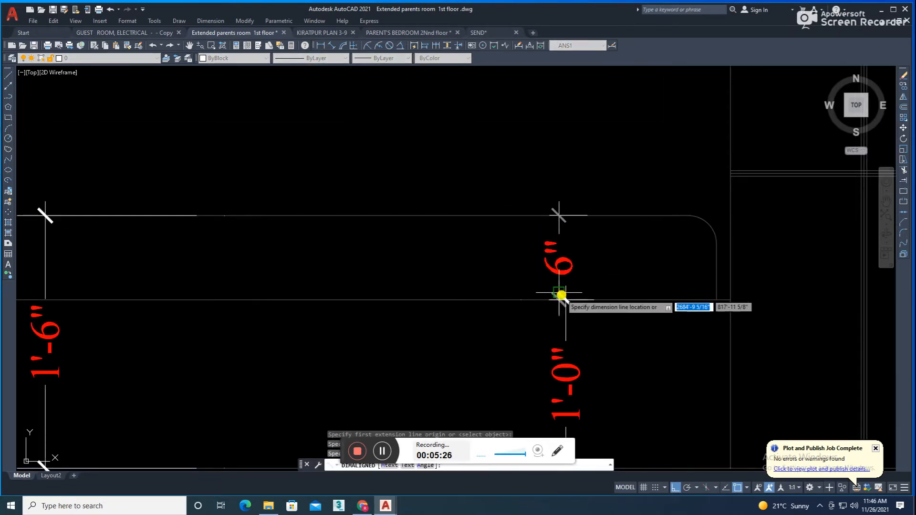
click(563, 298)
scroll(585, 312, down, 8)
scroll(555, 265, up, 2)
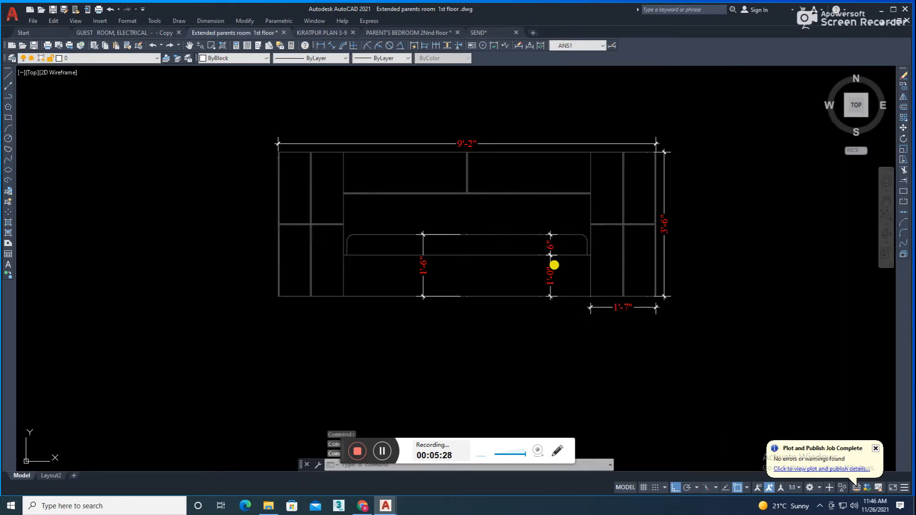
mouse_move(484, 297)
middle_down()
mouse_move(477, 294)
mouse_move(491, 303)
middle_up()
middle_drag(420, 301, 435, 319)
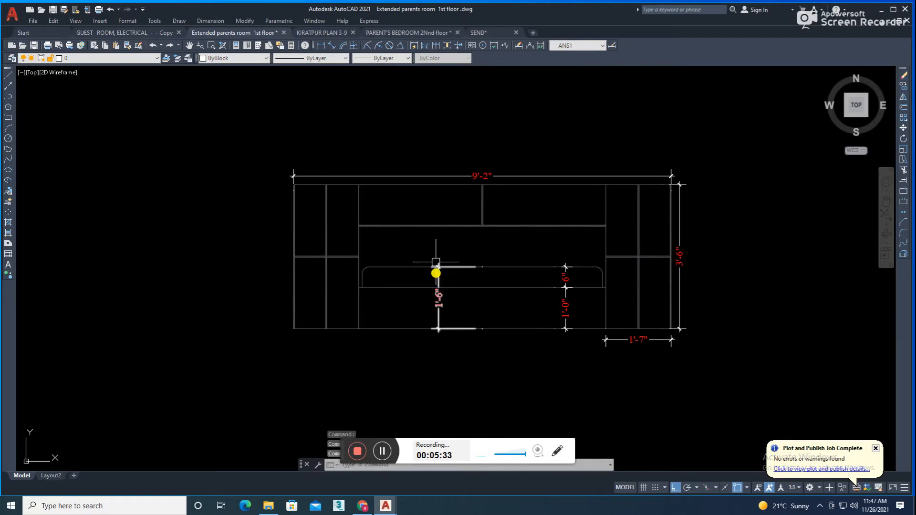
click(334, 46)
scroll(295, 329, up, 3)
click(294, 339)
scroll(535, 337, up, 2)
click(525, 332)
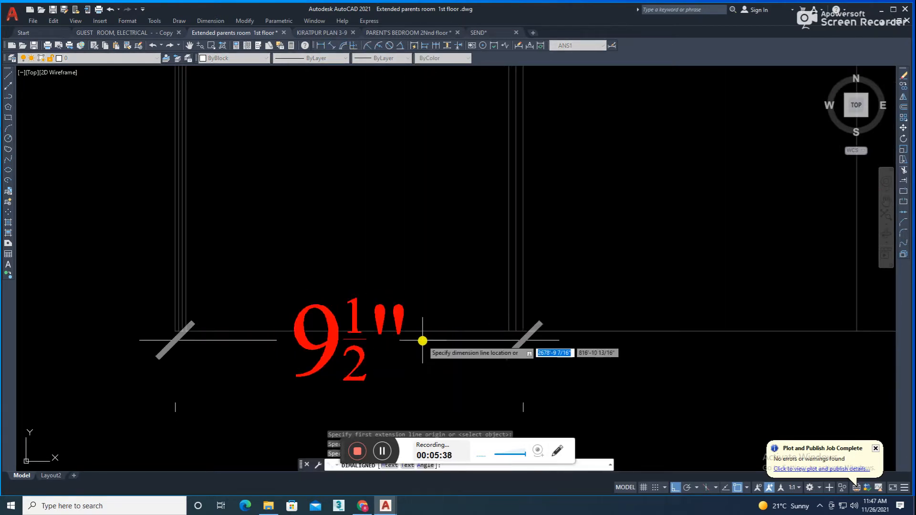
scroll(419, 339, down, 5)
Step: Add an aligned dimension for the left side panel's width below the base line
scroll(339, 351, up, 6)
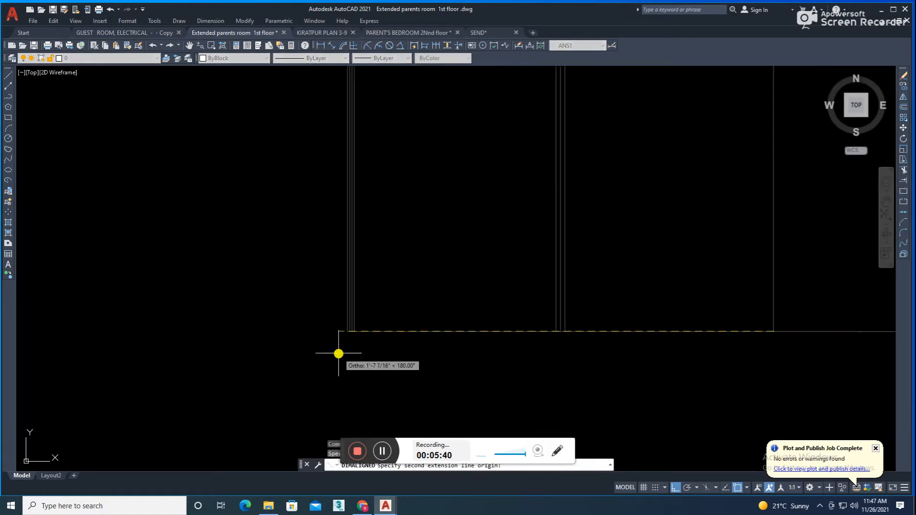
scroll(343, 356, down, 5)
click(344, 359)
scroll(513, 368, down, 3)
scroll(285, 358, up, 4)
Step: Add an aligned dimension for the bed base's width, in line with the right side panel's width dimension
key(space)
scroll(143, 363, up, 4)
click(161, 351)
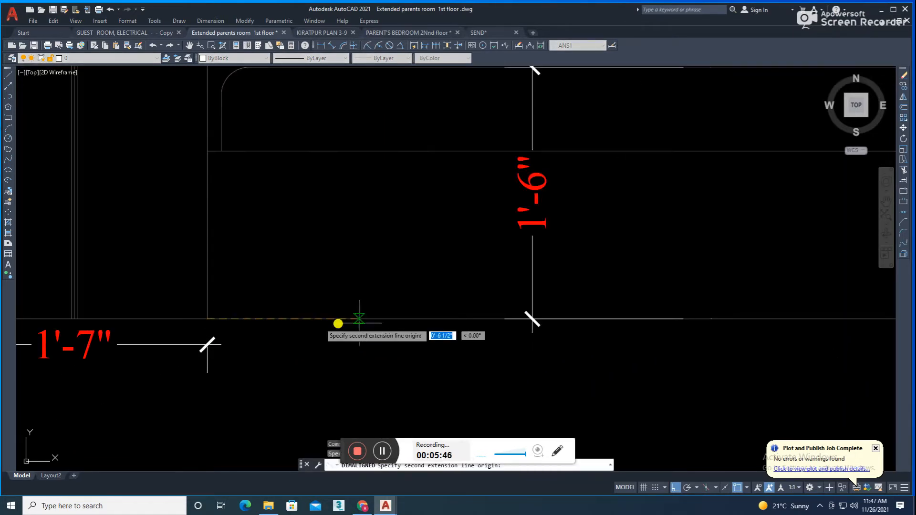
scroll(381, 318, down, 6)
scroll(716, 330, up, 6)
click(718, 308)
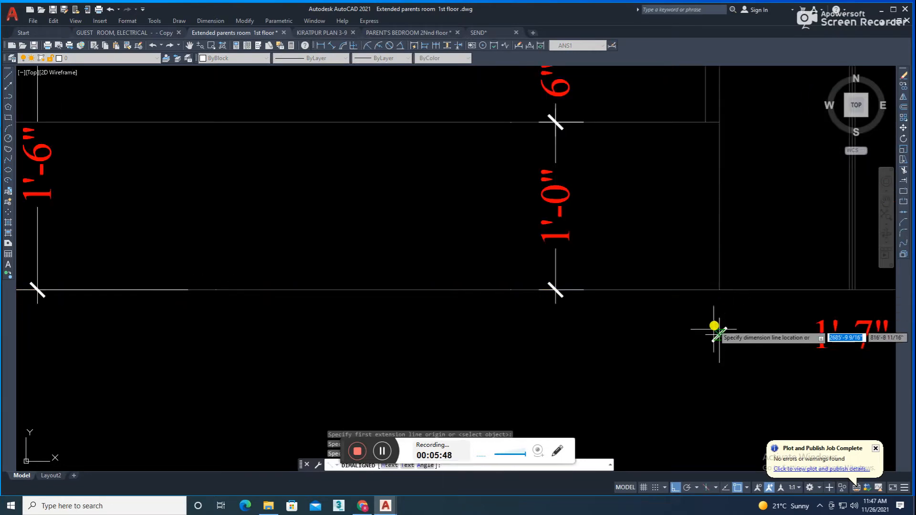
click(716, 333)
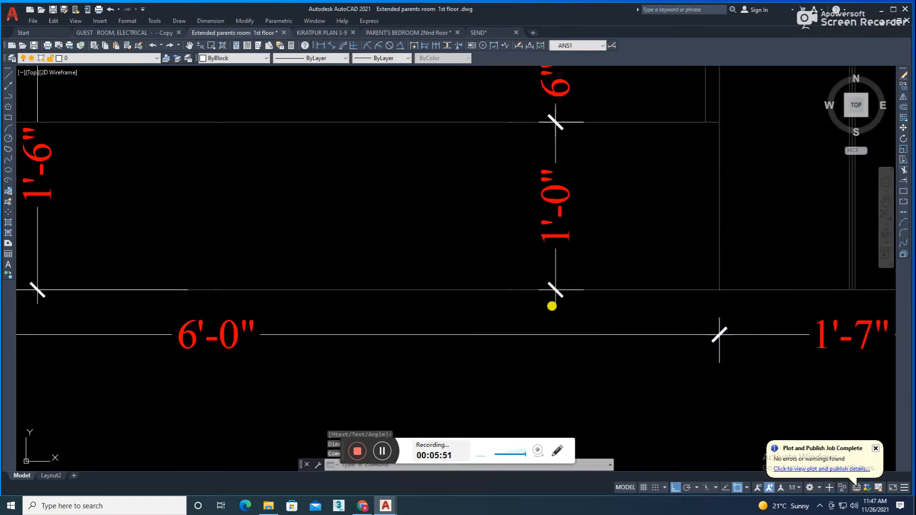
Step: Replace the left side panel's width dimension with an aligned one in line with the bed base's width dimension
scroll(552, 306, down, 4)
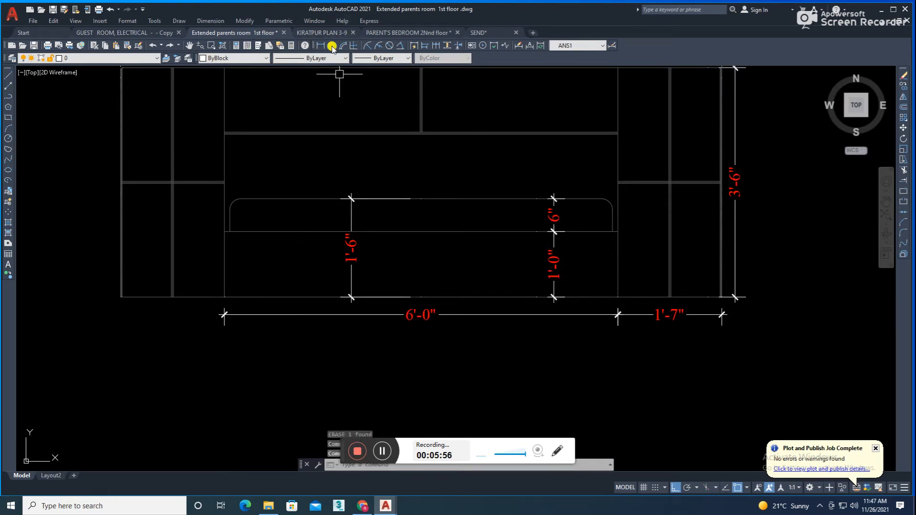
click(332, 45)
click(224, 296)
scroll(115, 298, up, 8)
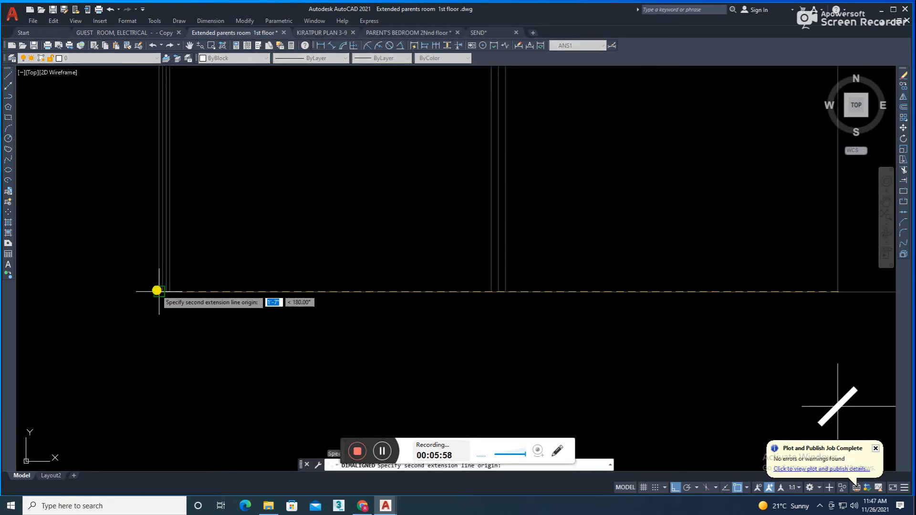
click(152, 289)
scroll(650, 292, down, 2)
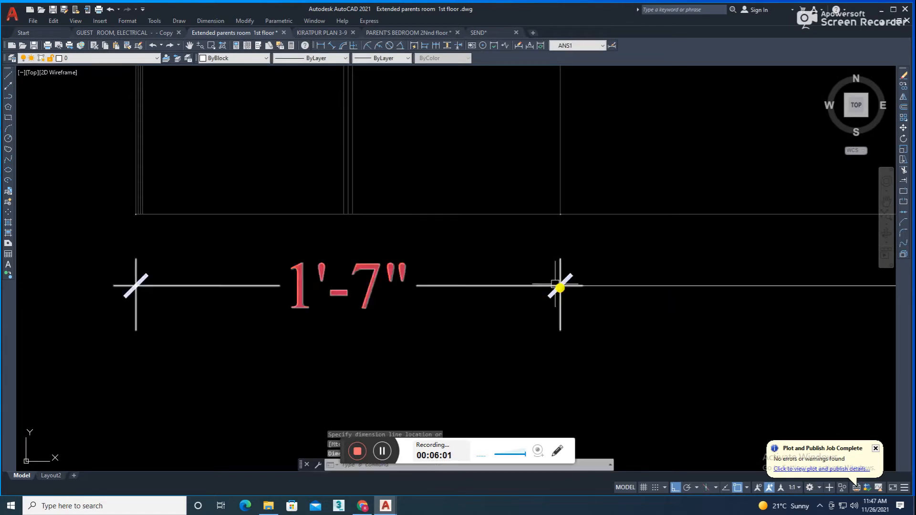
scroll(560, 290, down, 10)
Step: Add an aligned dimension from the mattress top to the headboard's top line, in line with the mattress thickness dimension
click(511, 261)
scroll(506, 257, up, 2)
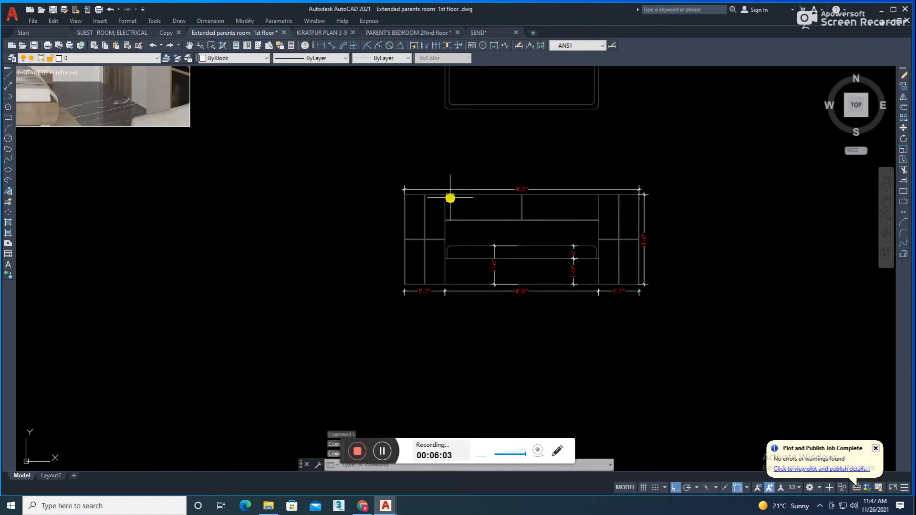
scroll(490, 181, up, 2)
click(332, 46)
scroll(637, 272, up, 2)
click(579, 223)
middle_drag(579, 181, 579, 348)
click(581, 177)
scroll(607, 388, up, 2)
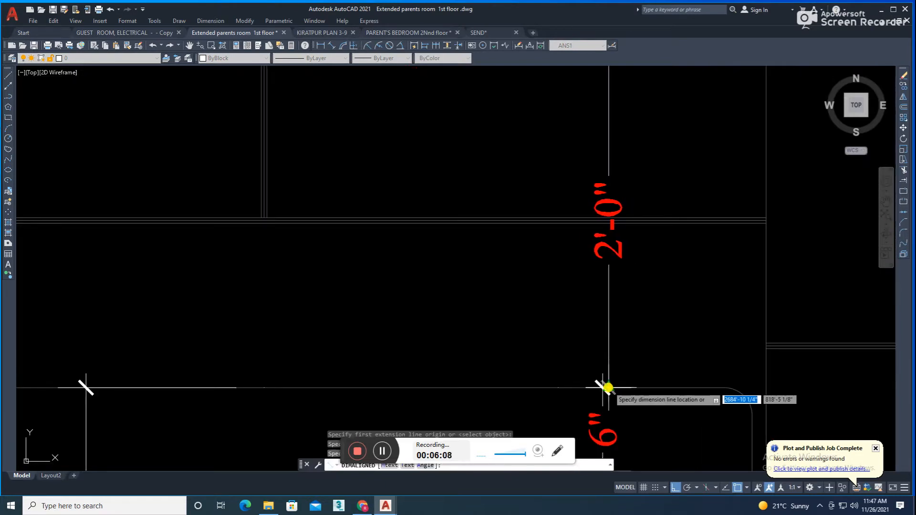
click(602, 387)
scroll(619, 315, down, 4)
scroll(444, 367, up, 2)
key(space)
scroll(467, 334, up, 1)
click(467, 336)
scroll(460, 342, up, 2)
scroll(521, 254, down, 5)
scroll(523, 181, up, 3)
scroll(535, 265, up, 2)
key(Escape)
Step: Add an aligned dimension for the headboard's full height beside its left edge
key(space)
click(502, 184)
scroll(477, 225, down, 5)
click(485, 397)
scroll(440, 350, down, 3)
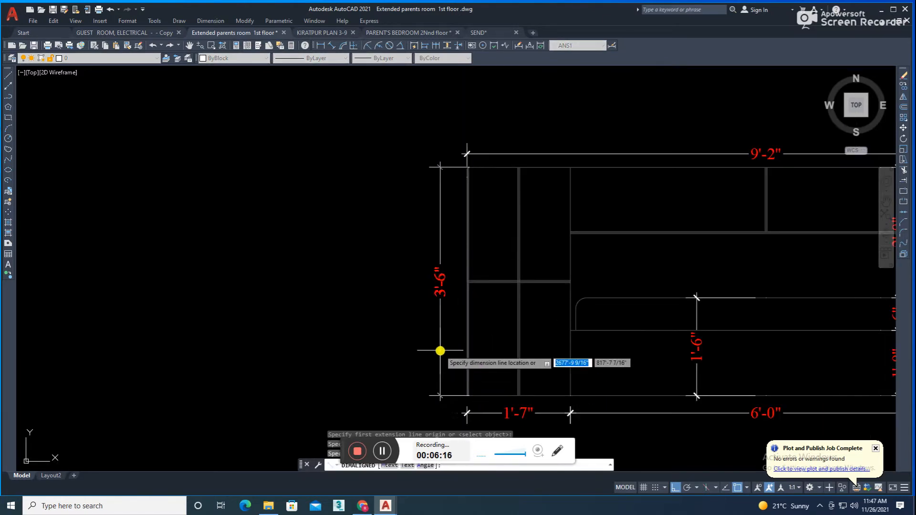
click(446, 352)
Step: Add an aligned dimension for the bed base's height over the left side panel, beside the bed's left edge
scroll(405, 258, up, 2)
middle_drag(417, 289, 416, 333)
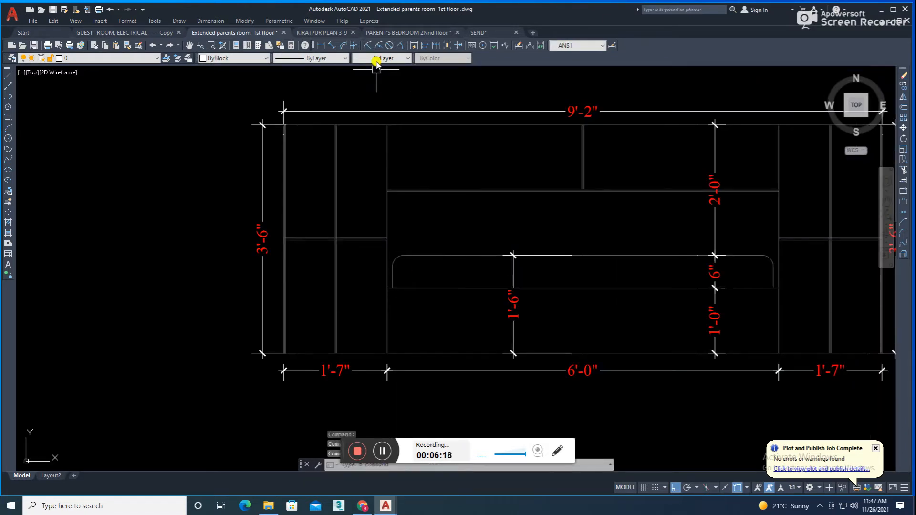
click(334, 45)
click(386, 353)
scroll(395, 271, up, 2)
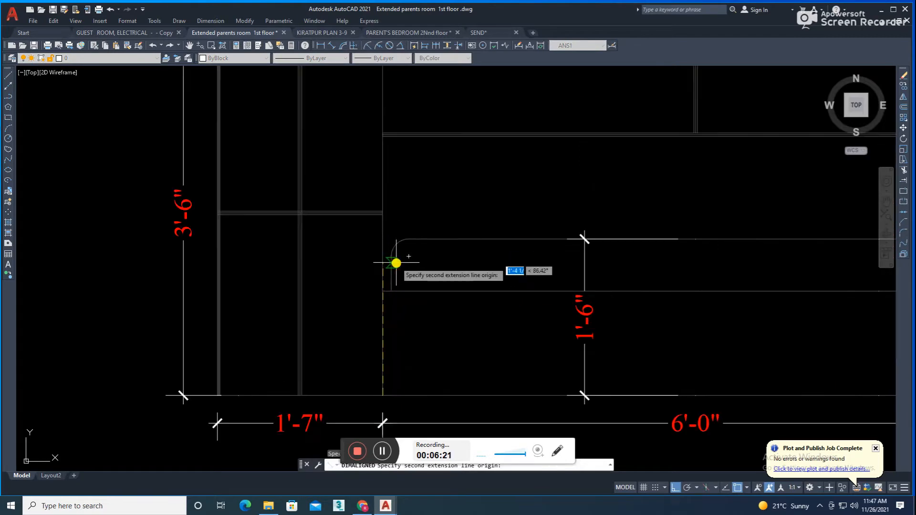
click(380, 290)
click(353, 309)
Step: Continue the left bed-base height dimension up to the mattress top and on to the headboard's top line
text(dc)
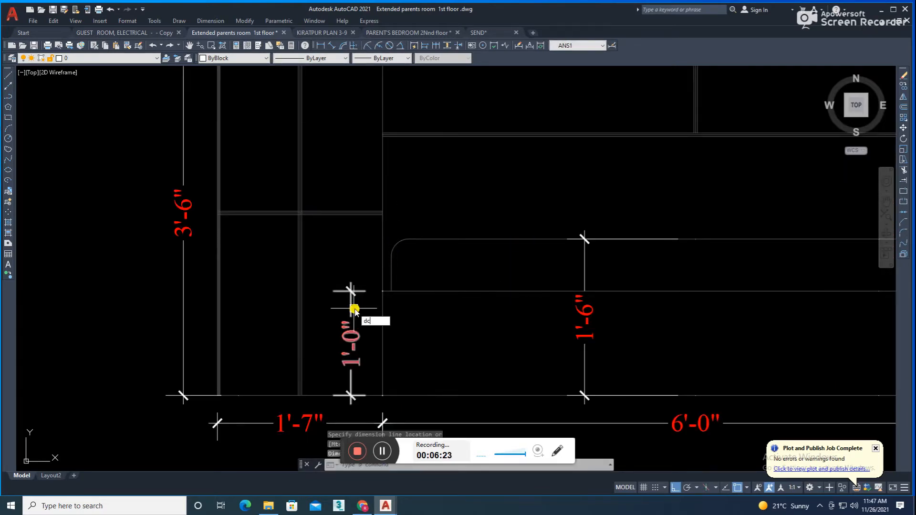
text(o)
key(space)
click(405, 240)
middle_drag(405, 234, 406, 346)
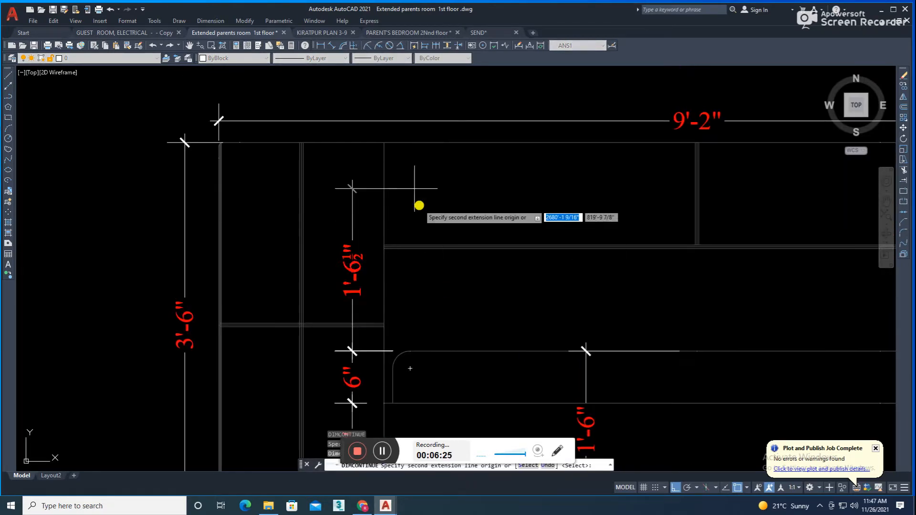
click(387, 144)
key(Escape)
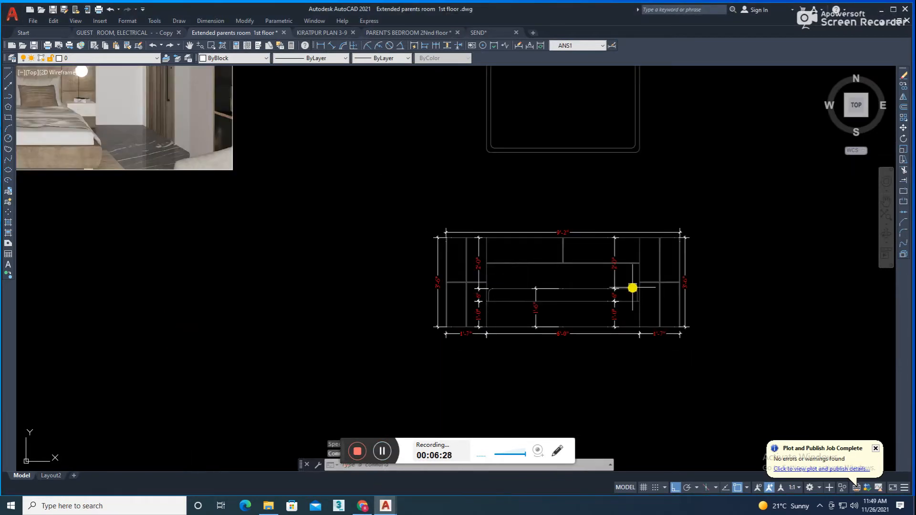
scroll(585, 319, up, 3)
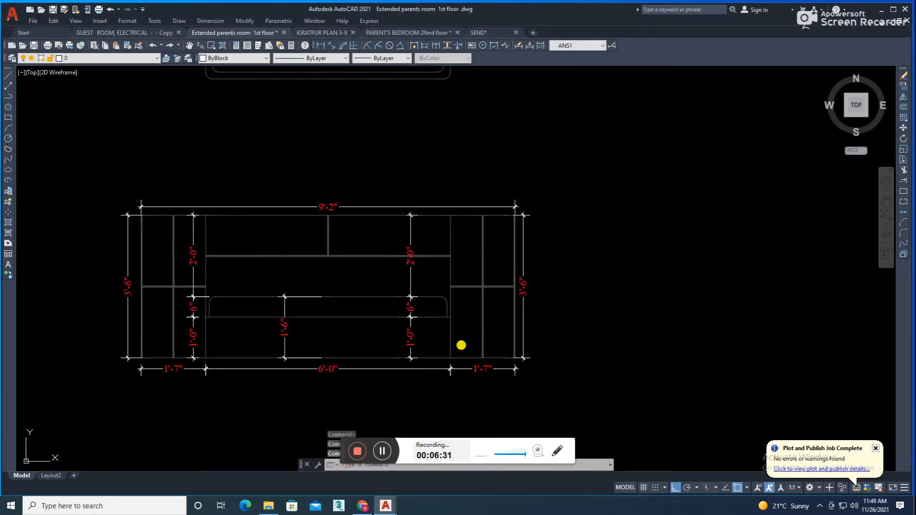
middle_drag(428, 335, 399, 329)
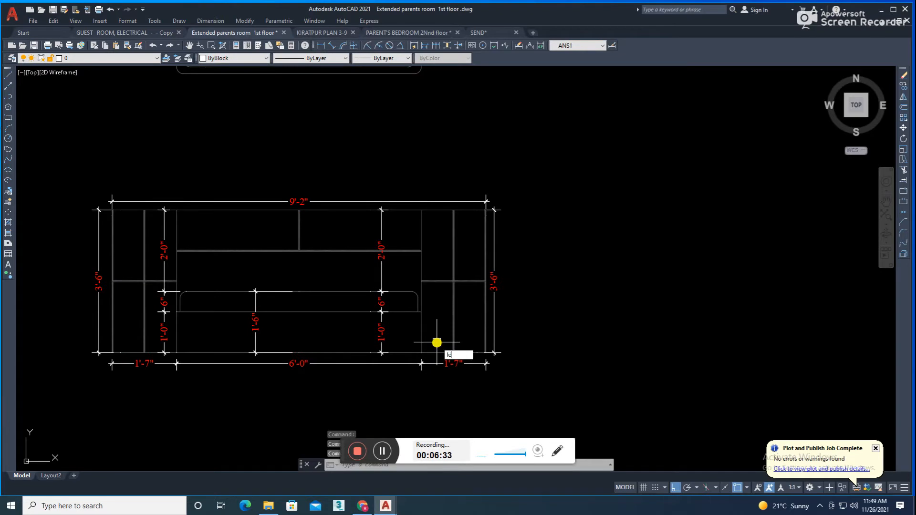
key(Return)
scroll(365, 287, up, 2)
scroll(381, 294, down, 2)
key(Escape)
middle_drag(451, 292, 454, 357)
scroll(454, 355, down, 2)
click(332, 47)
scroll(431, 267, up, 3)
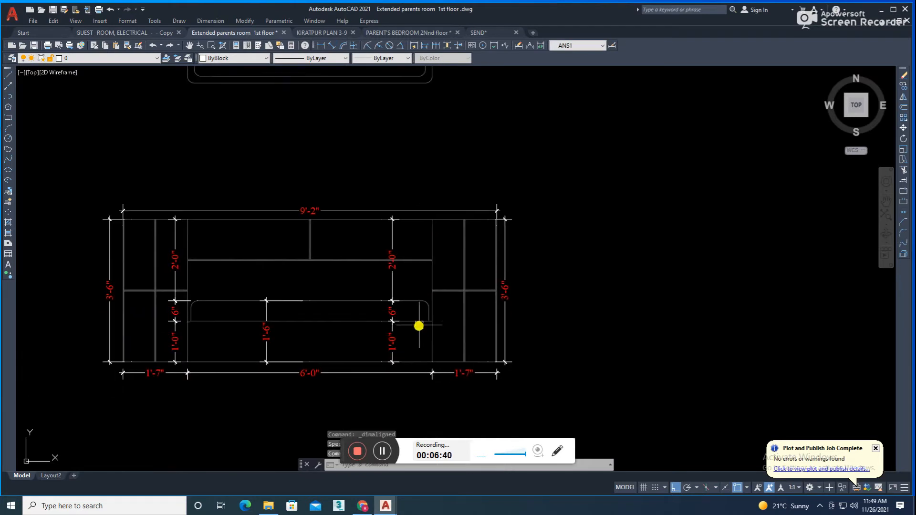
scroll(434, 337, up, 3)
key(Escape)
Step: Offset the vertical line at the bed base's right edge twice by a small distance toward the bed
text(o)
key(Return)
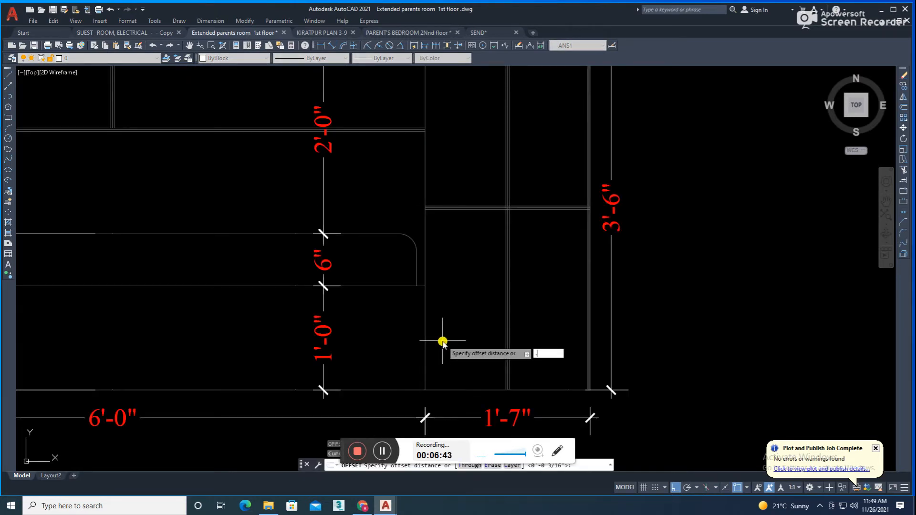
scroll(442, 341, up, 2)
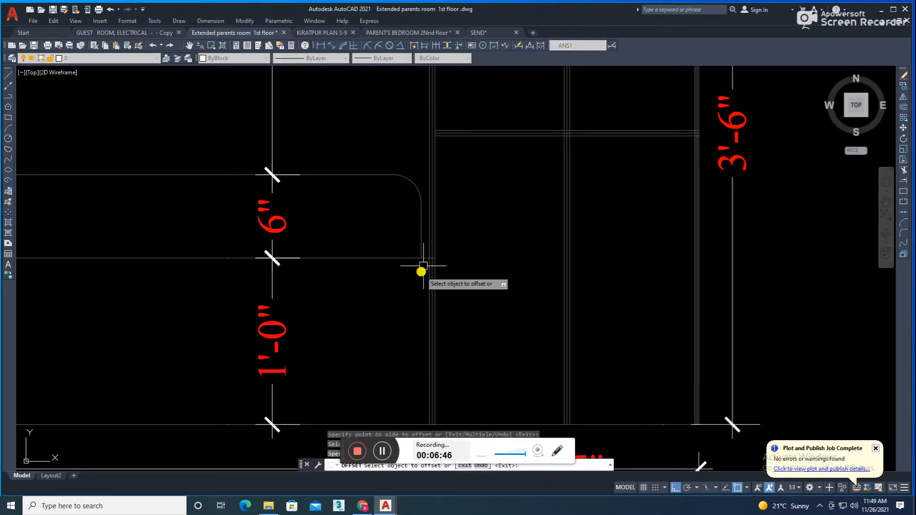
key(Escape)
Step: Trim the right offset lines above the bed base's top line and save the drawing
text(tr)
key(Return)
scroll(425, 256, up, 3)
key(Escape)
scroll(441, 325, down, 3)
key(ctrl+s)
Step: Offset the vertical line at the bed base's left edge twice toward the bed, using the same distance
scroll(441, 325, down, 2)
middle_drag(297, 337, 786, 317)
text(o)
key(Return)
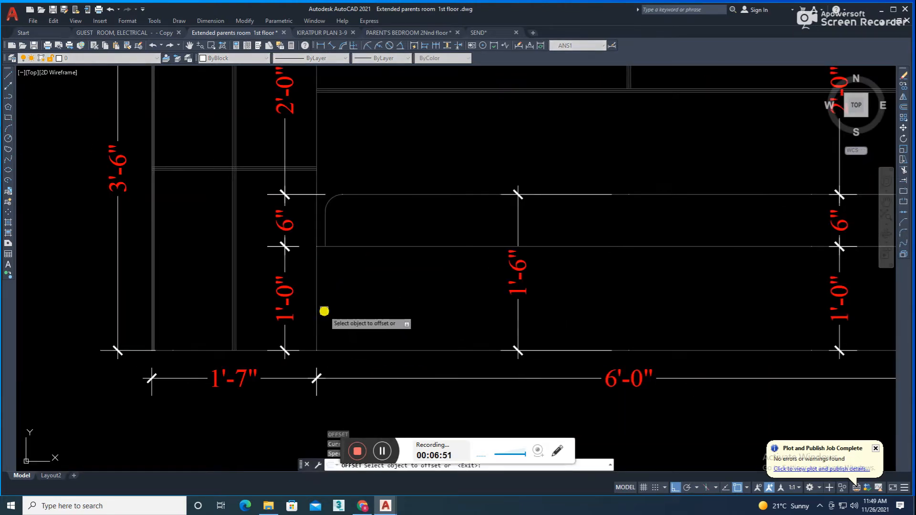
key(Return)
click(317, 308)
key(Escape)
Step: Trim the left offset lines above the bed base's top line and save the drawing
scroll(319, 243, up, 6)
text(tr)
key(Return)
click(321, 231)
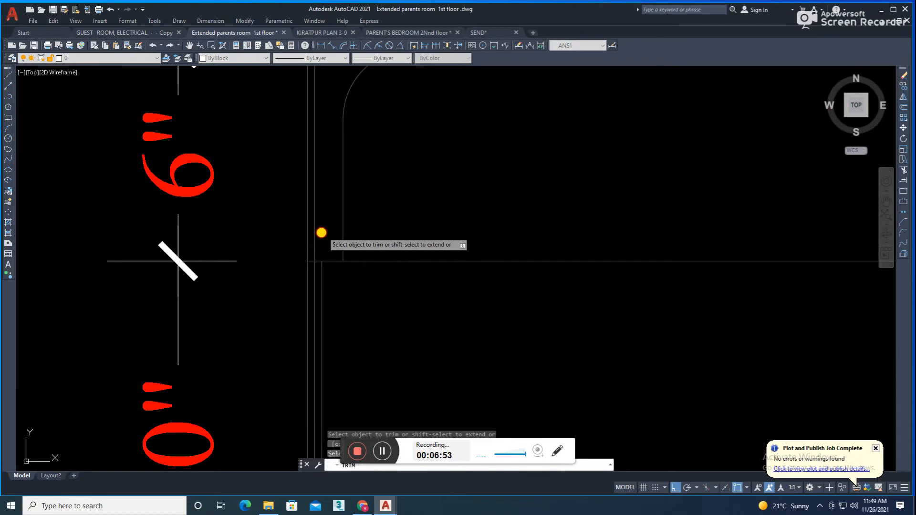
click(315, 231)
key(Escape)
scroll(350, 271, down, 8)
key(Escape)
scroll(379, 294, down, 6)
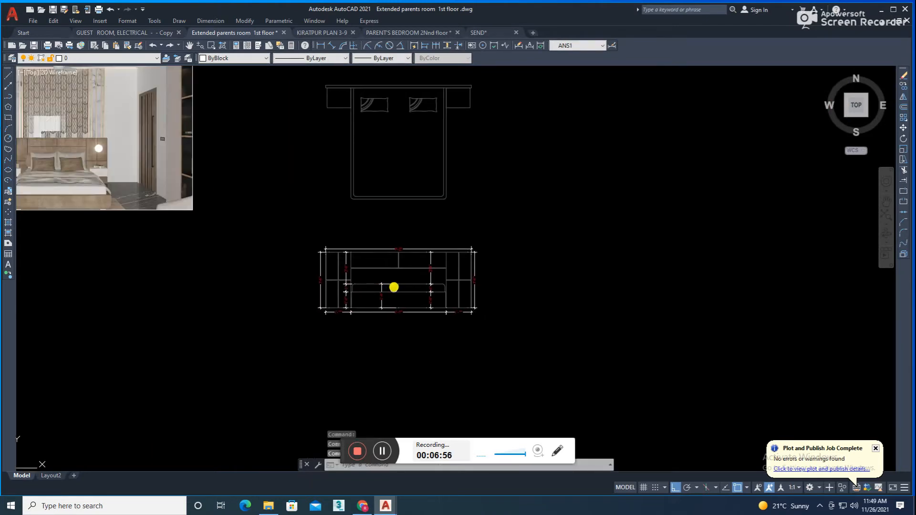
key(ctrl+s)
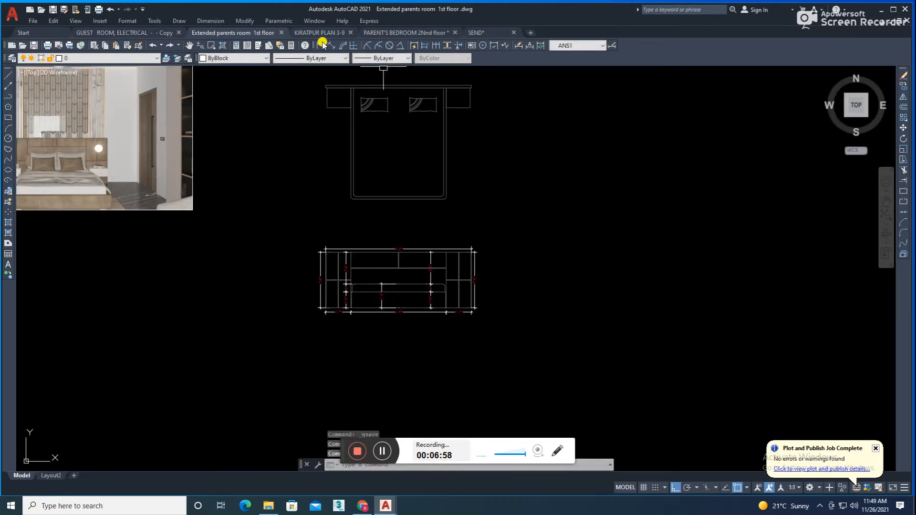
Step: Add an aligned dimension for the mattress length beside the right edge of the bed in the plan
scroll(443, 196, up, 4)
click(432, 207)
middle_drag(443, 88, 446, 277)
click(436, 118)
click(445, 263)
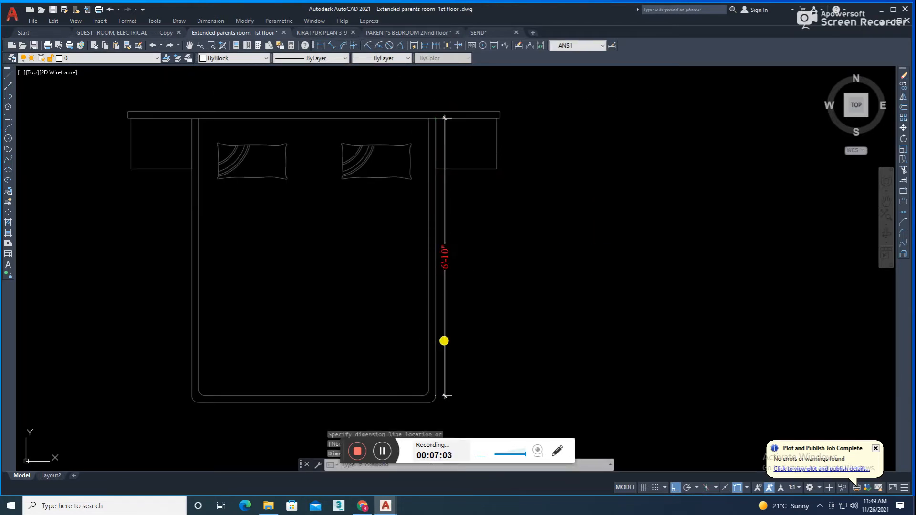
Step: Add an aligned dimension for the bed's overall length in the plan, outside the mattress length dimension
middle_drag(444, 341, 445, 262)
key(space)
click(404, 322)
middle_drag(410, 107, 413, 271)
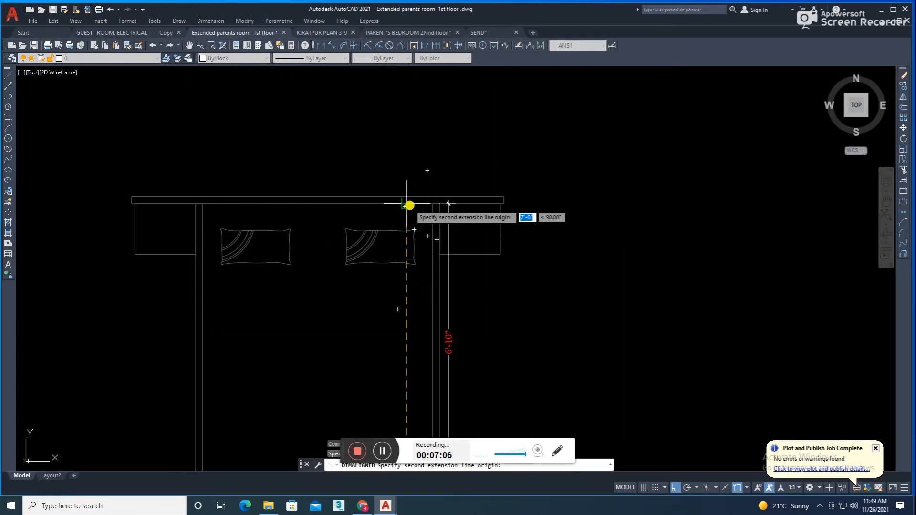
middle_drag(420, 371, 406, 209)
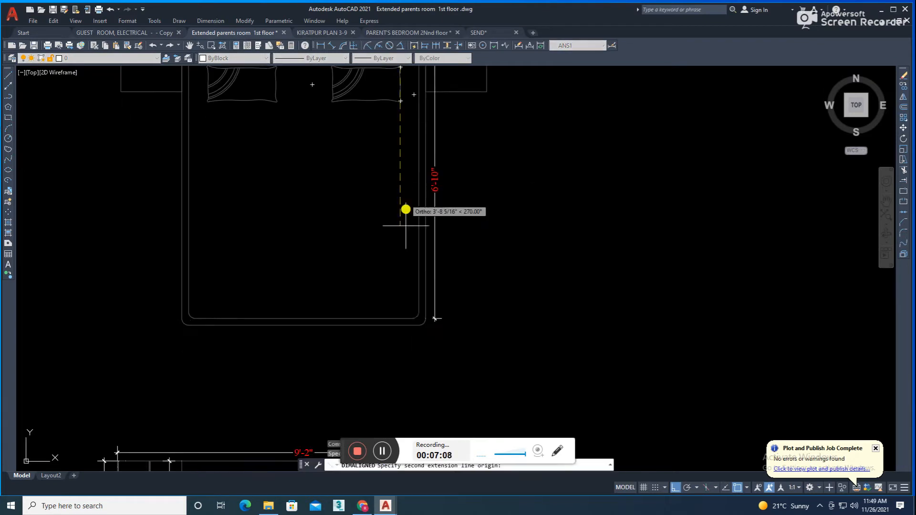
click(406, 333)
click(450, 246)
Step: Add an aligned dimension for the mattress width below the foot of the bed in the plan
middle_drag(275, 277, 406, 277)
scroll(406, 277, down, 5)
scroll(446, 219, up, 7)
key(space)
middle_drag(157, 233, 402, 233)
scroll(312, 238, down, 2)
middle_drag(327, 324, 325, 253)
middle_drag(338, 368, 328, 298)
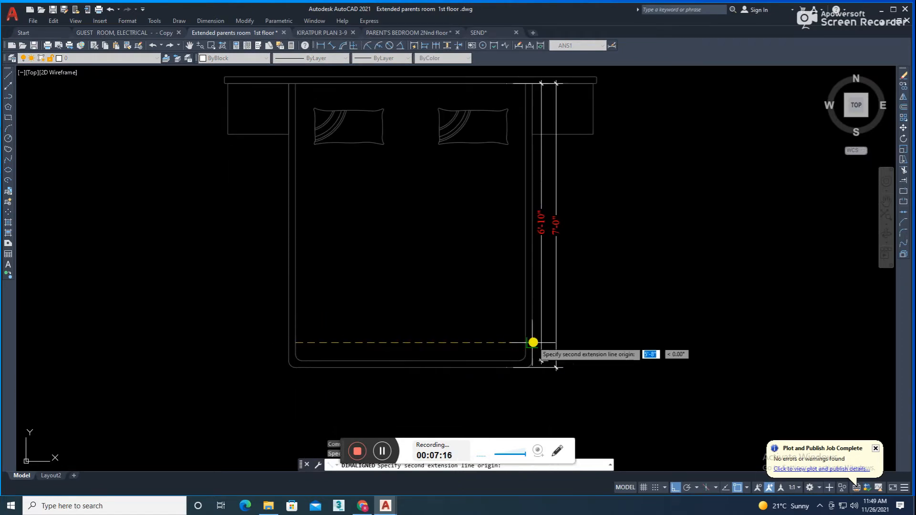
click(451, 387)
Step: Add an aligned dimension for the bed's overall width in the plan, below the mattress width dimension
key(space)
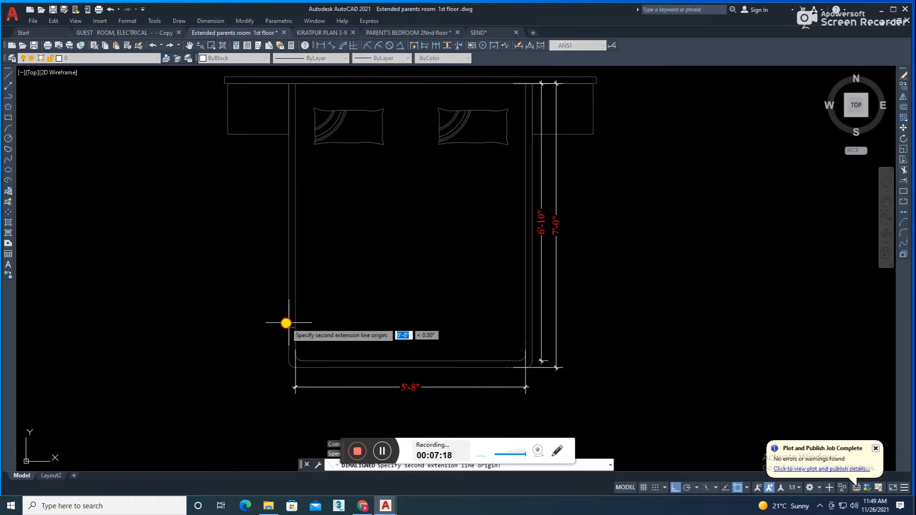
click(533, 322)
middle_drag(479, 360, 467, 322)
click(454, 335)
Step: Add aligned dimensions for the widths of the left and right bedside tables in the plan, below each table
scroll(466, 328, down, 4)
key(space)
scroll(420, 246, up, 4)
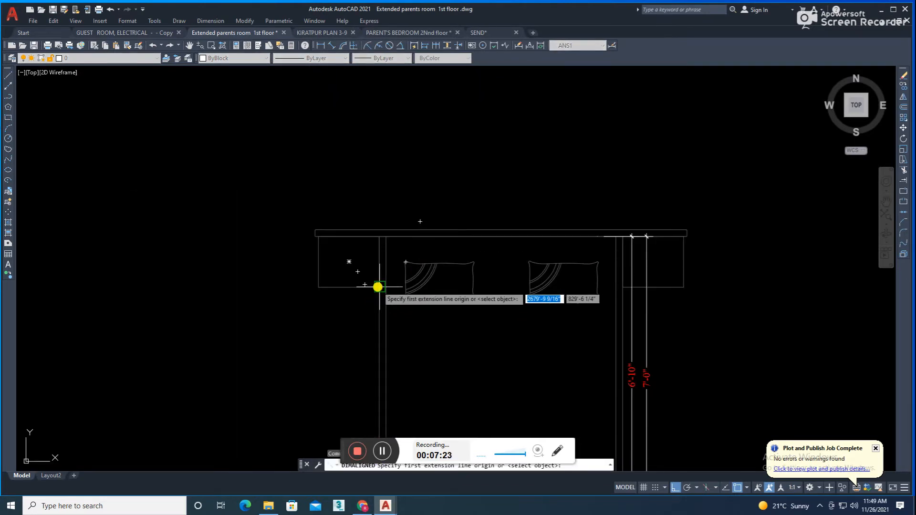
click(379, 288)
click(318, 287)
click(313, 308)
key(space)
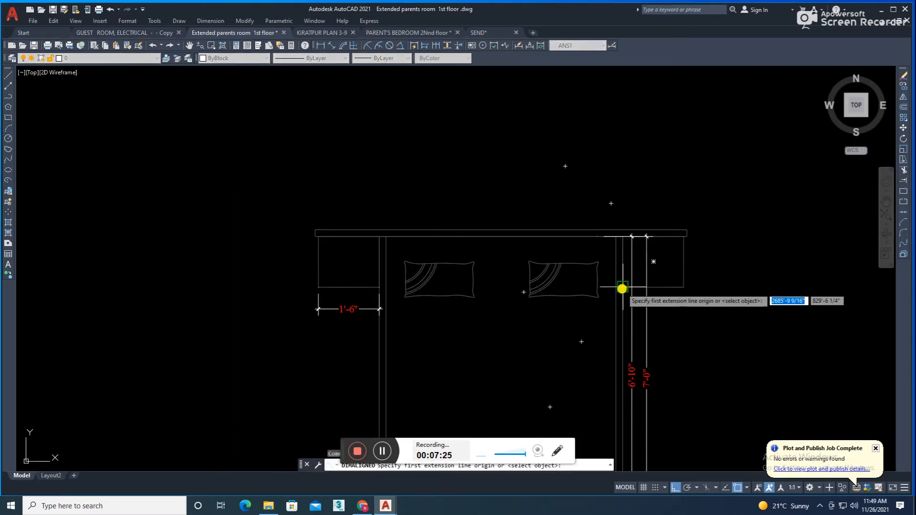
scroll(687, 236, up, 6)
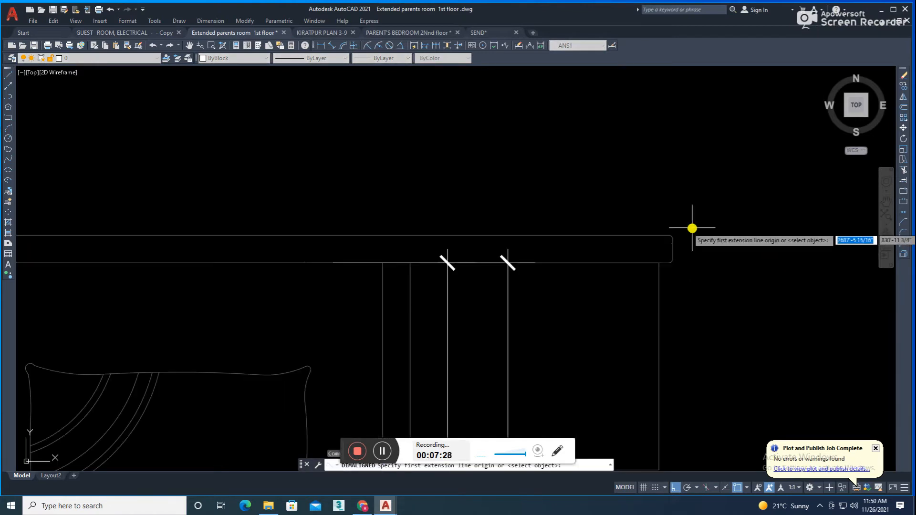
Step: Add an aligned dimension for the headboard's overall width above it in the plan
scroll(687, 252, down, 6)
scroll(326, 252, up, 8)
click(352, 221)
scroll(379, 277, down, 4)
scroll(467, 214, down, 2)
click(505, 216)
scroll(505, 234, down, 2)
Step: Add an aligned dimension for the headboard's thickness beside its left end in the plan
scroll(563, 267, up, 4)
key(space)
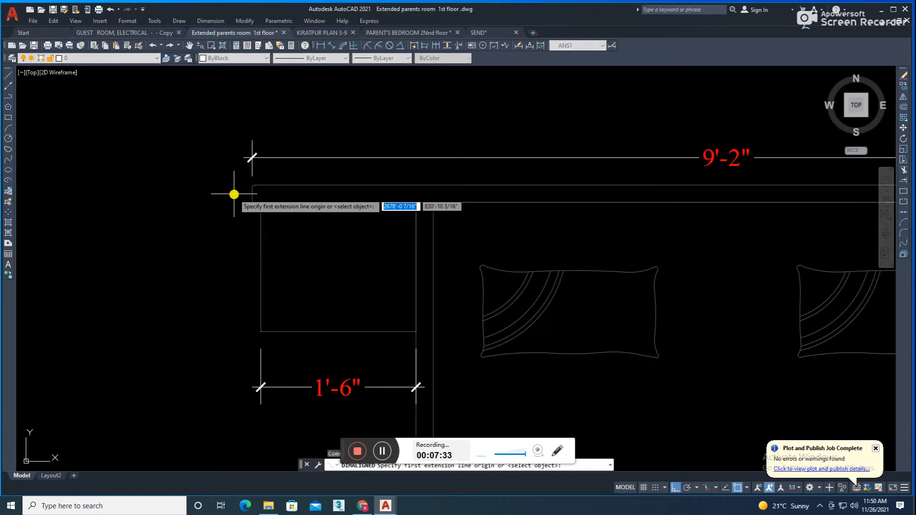
click(283, 205)
click(285, 186)
scroll(210, 205, down, 3)
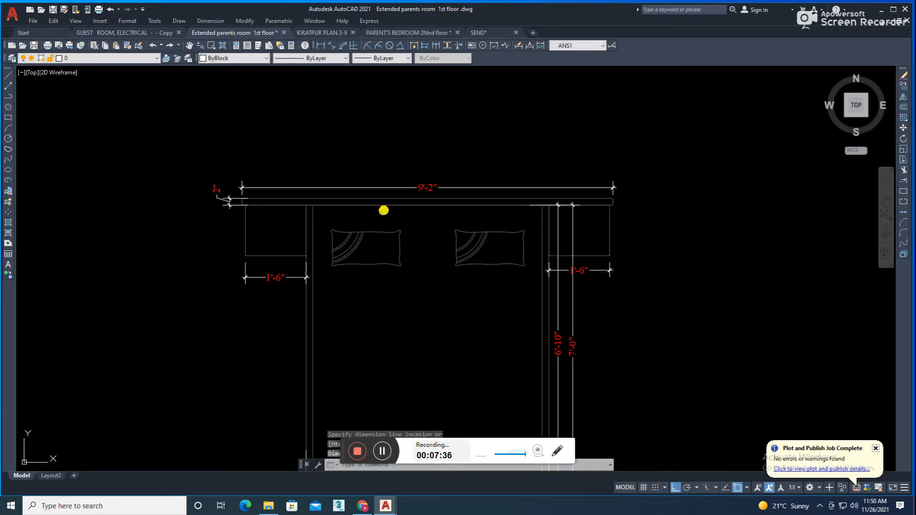
Step: Add an aligned dimension for the bed's width between the two bedside tables in the plan, just below the pillows
click(398, 190)
scroll(384, 209, down, 2)
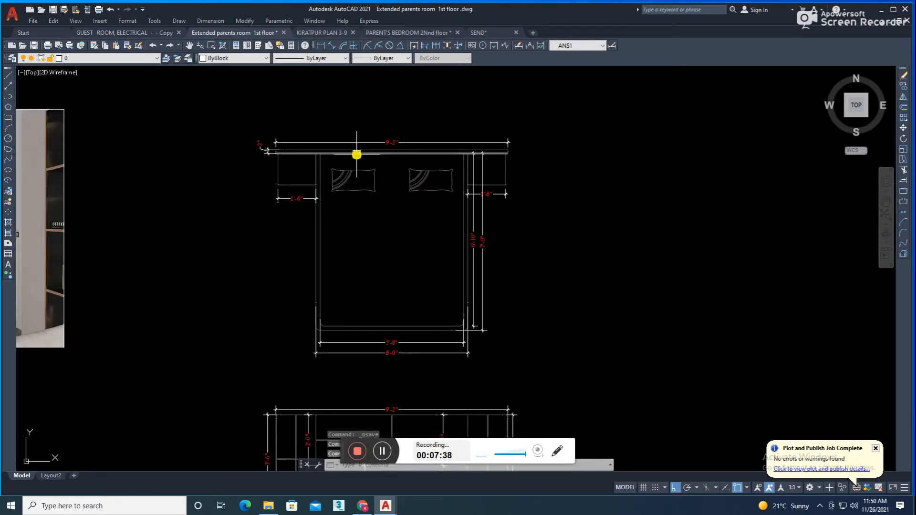
scroll(300, 145, up, 2)
click(331, 46)
scroll(336, 251, up, 2)
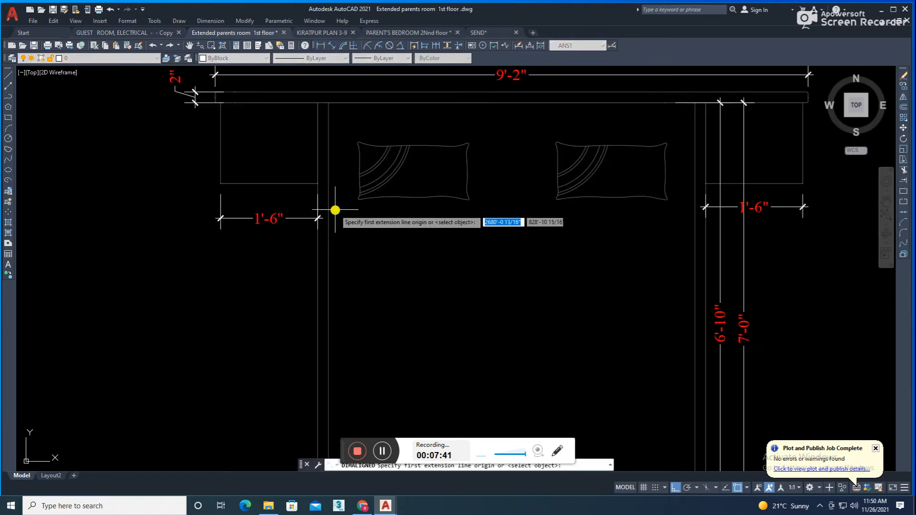
click(706, 182)
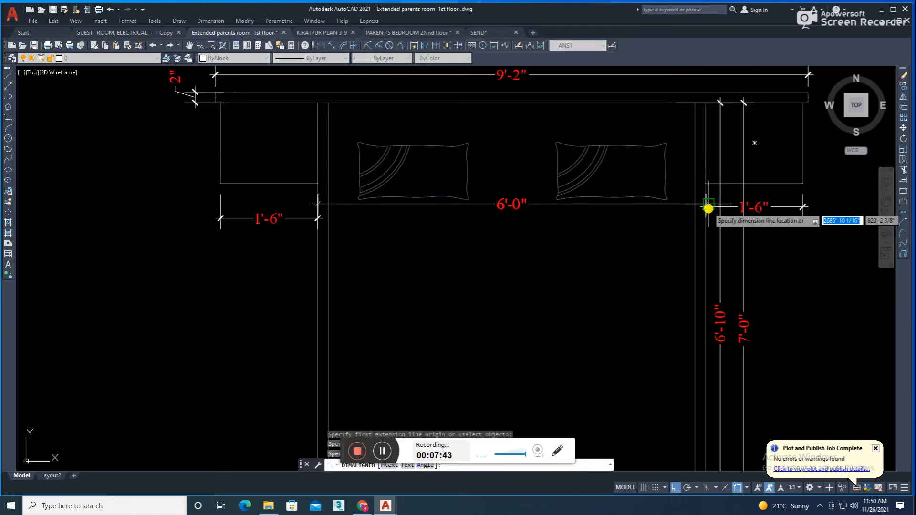
click(706, 208)
scroll(581, 222, down, 4)
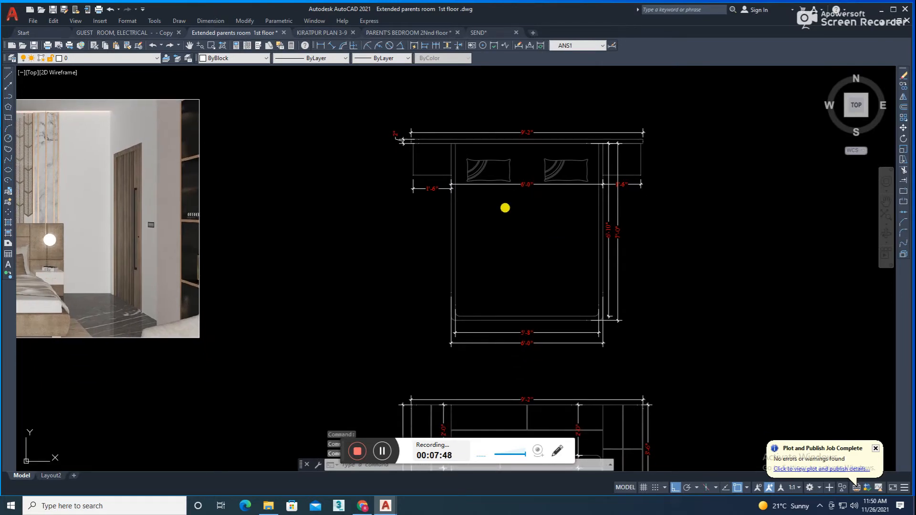
Step: Add an aligned dimension for the depth of the left bedside table in the plan, along its outer side
scroll(440, 135, up, 2)
click(331, 46)
scroll(395, 114, up, 4)
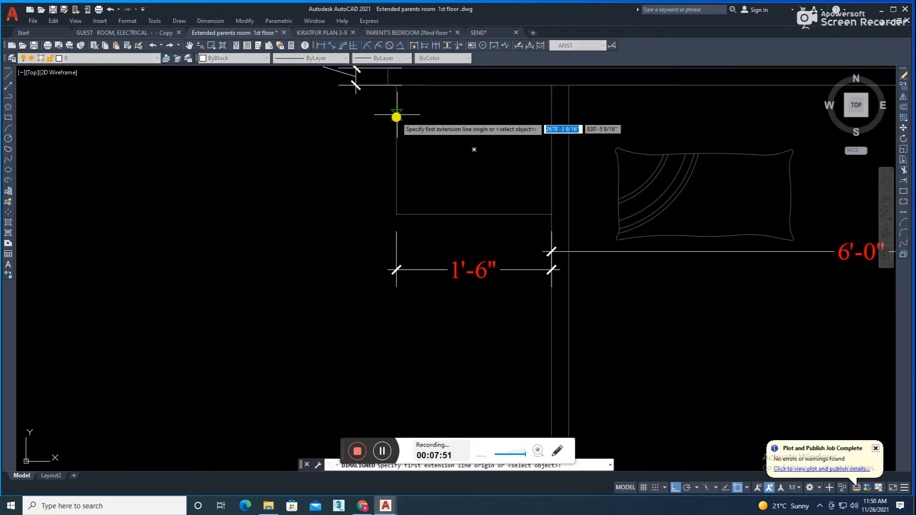
click(413, 86)
click(416, 215)
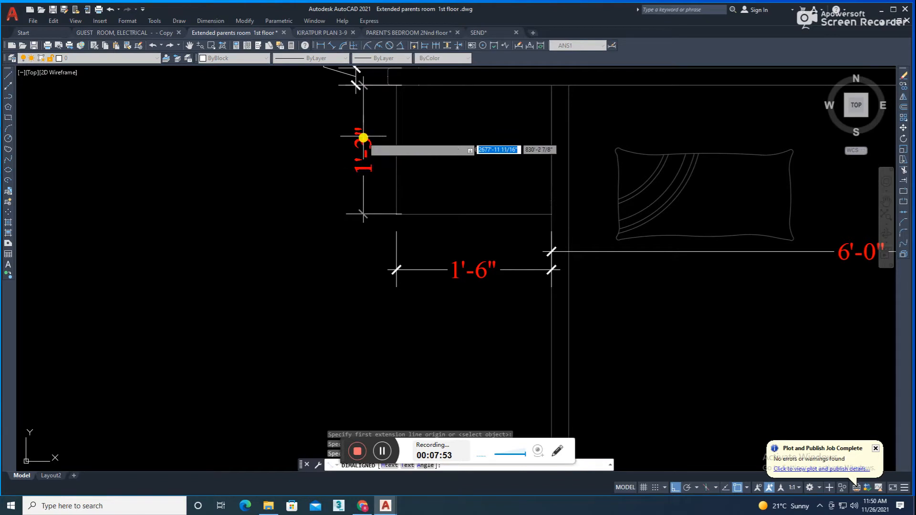
scroll(359, 95, up, 1)
scroll(367, 143, up, 1)
click(347, 157)
scroll(430, 201, down, 6)
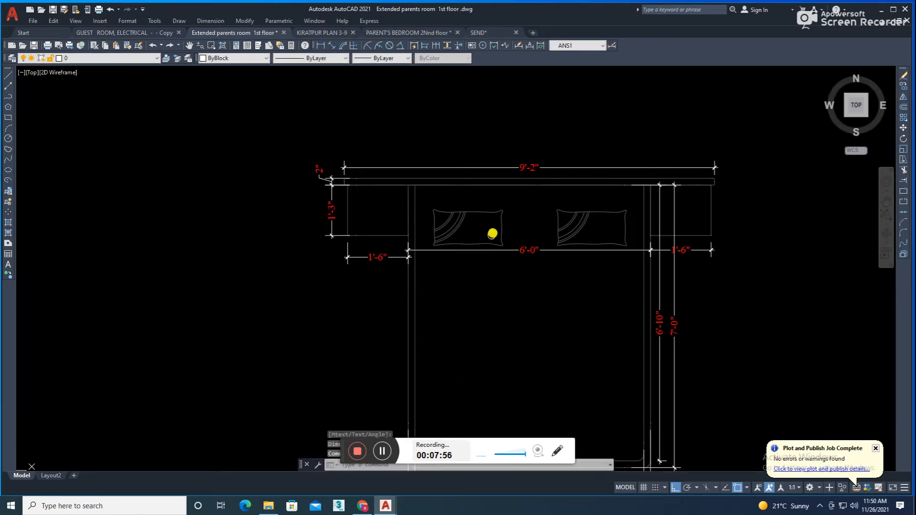
Step: Look over the dimensioned bed plan and the front elevation below it for missing dimensions
middle_drag(527, 237, 465, 184)
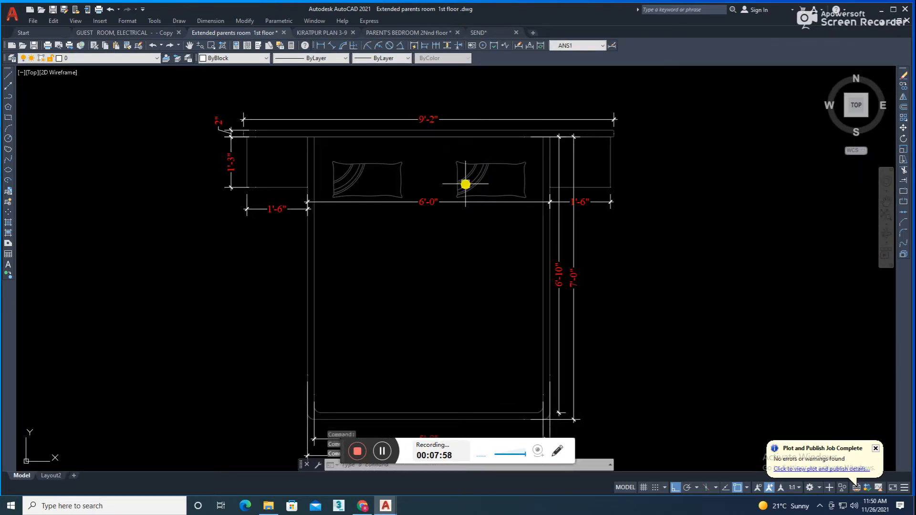
middle_drag(418, 272, 398, 228)
scroll(417, 265, down, 2)
middle_drag(377, 360, 363, 278)
middle_drag(350, 355, 342, 317)
scroll(357, 304, down, 2)
middle_drag(397, 285, 393, 317)
scroll(381, 140, up, 4)
scroll(381, 140, down, 4)
scroll(425, 191, up, 2)
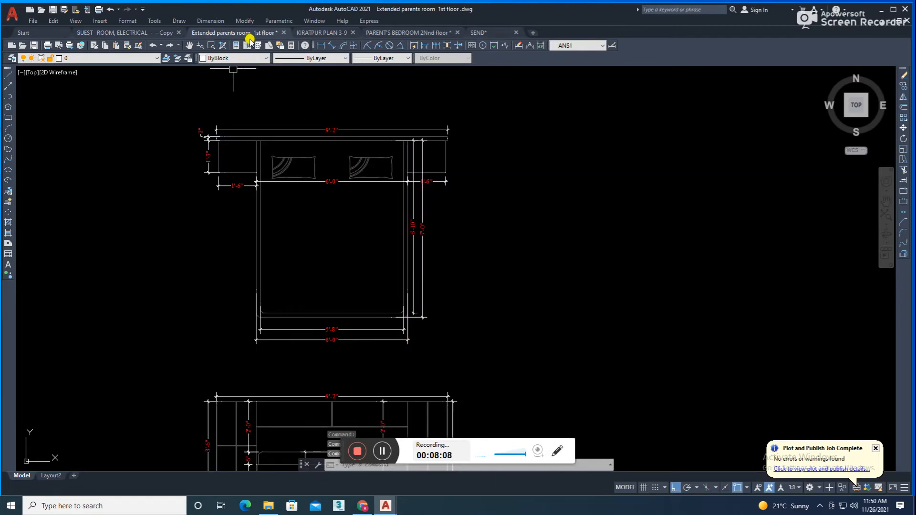
Step: Add an aligned dimension for the depth of the right bedside table in the plan, along its outer side
click(328, 47)
scroll(423, 141, up, 2)
scroll(424, 148, up, 2)
click(482, 217)
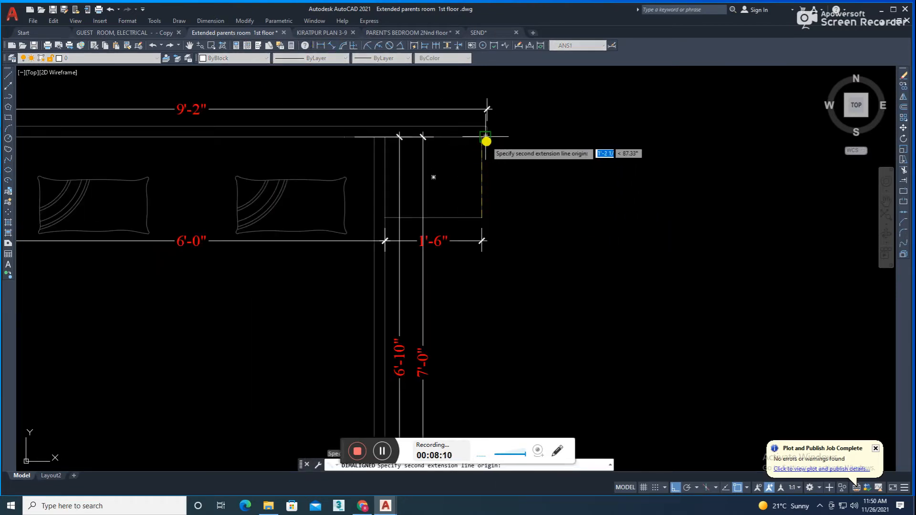
click(481, 137)
click(495, 216)
scroll(494, 219, down, 2)
Step: Add an aligned dimension for the thickness of the bed frame's right side in the plan
middle_drag(430, 391, 396, 269)
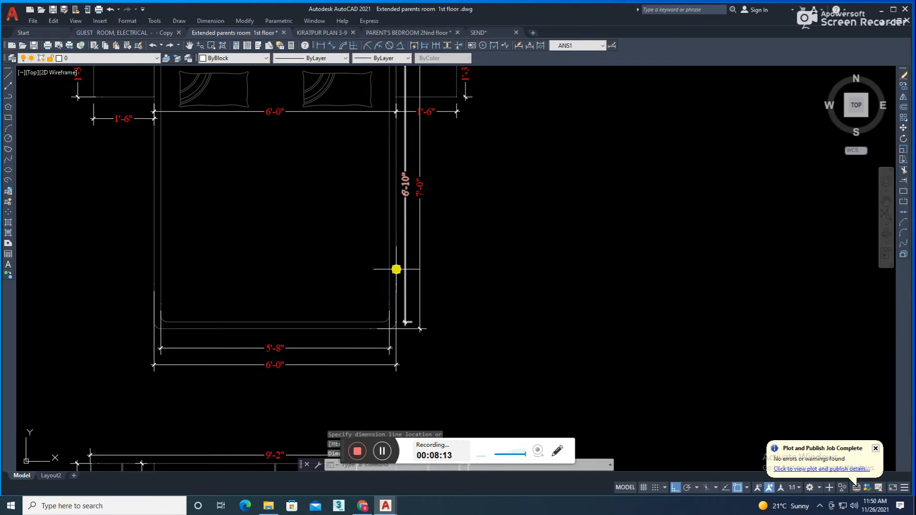
scroll(395, 268, up, 2)
key(space)
click(395, 252)
click(385, 251)
click(382, 241)
scroll(382, 241, down, 3)
middle_drag(342, 251, 342, 214)
mouse_move(343, 247)
middle_down()
mouse_move(344, 211)
mouse_move(381, 308)
mouse_move(358, 271)
middle_up()
click(384, 453)
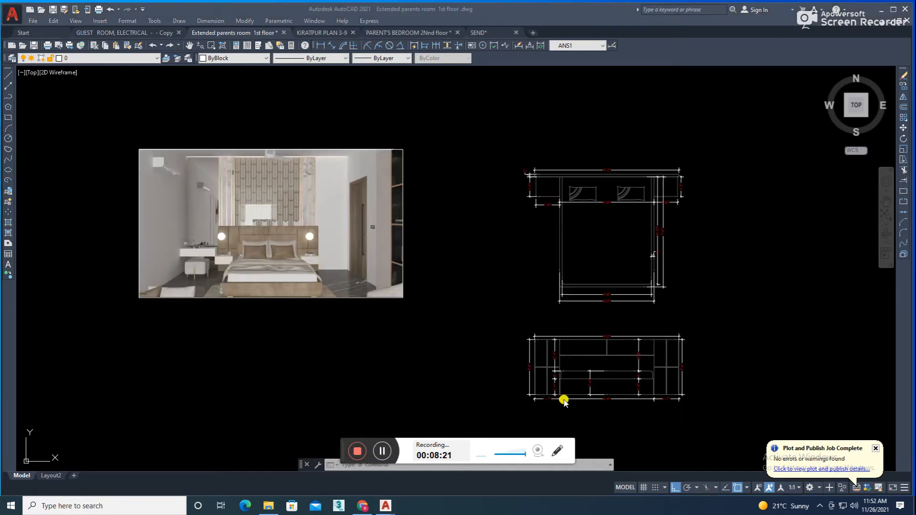
Step: Hatch the headboard and side panel areas around the mattress in the front elevation, leaving the upper outer right panel empty
scroll(564, 379, up, 4)
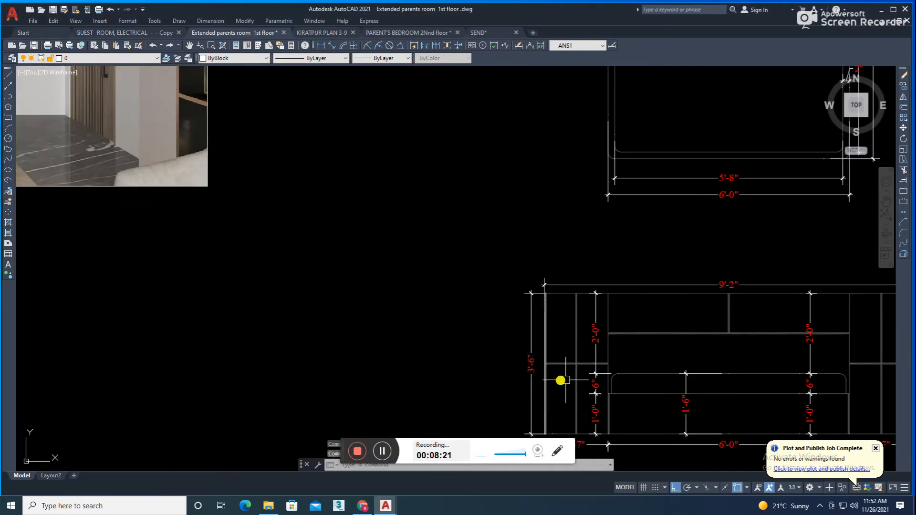
middle_drag(565, 379, 528, 328)
scroll(529, 328, down, 2)
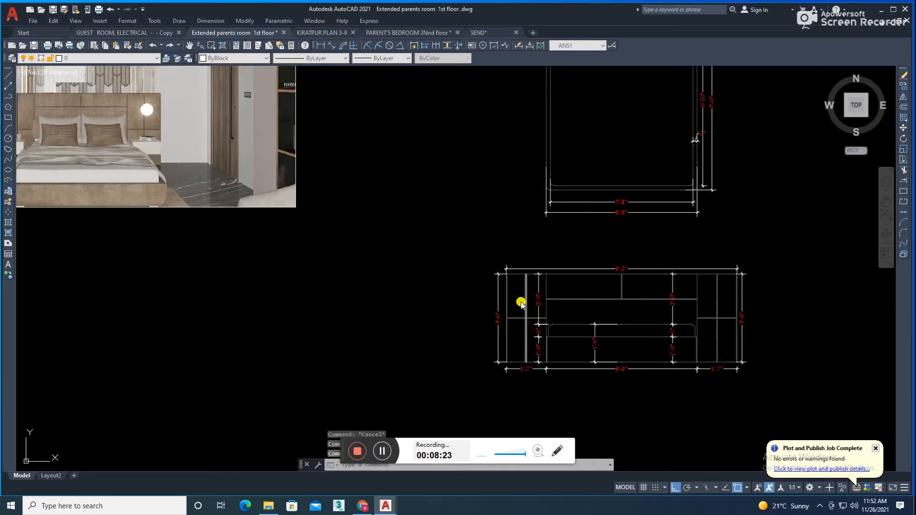
text(h)
key(Return)
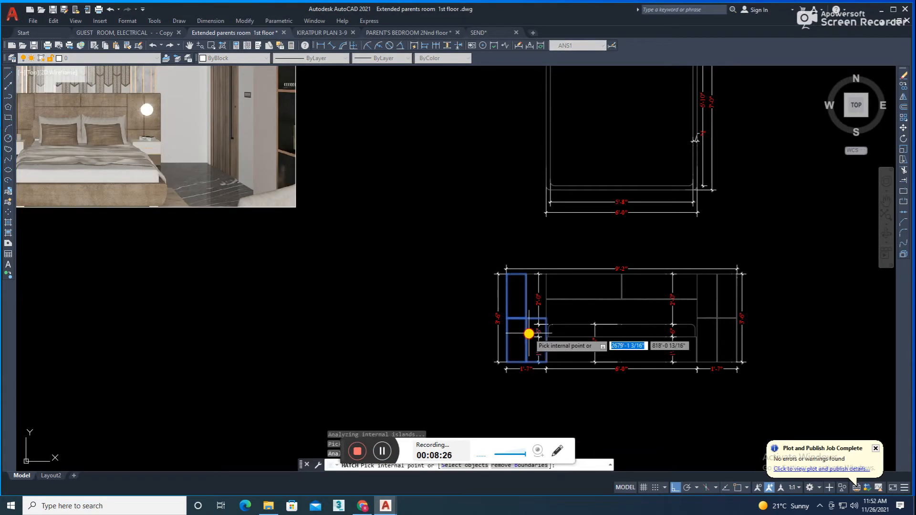
click(713, 292)
key(ctrl+z)
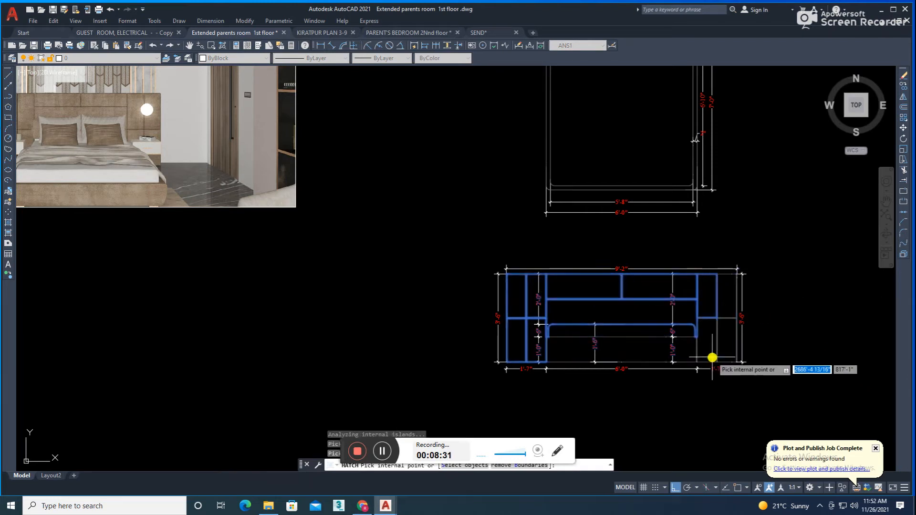
click(725, 315)
key(Return)
key(Return)
scroll(730, 278, up, 5)
text(f)
key(Return)
click(722, 241)
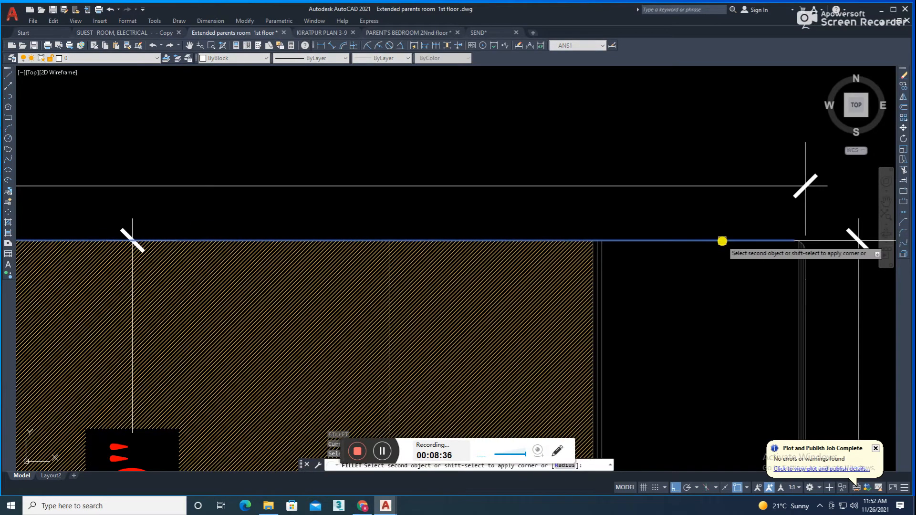
key(Escape)
Step: Hatch the remaining upper outer panel on the right side of the front elevation
scroll(730, 287, down, 4)
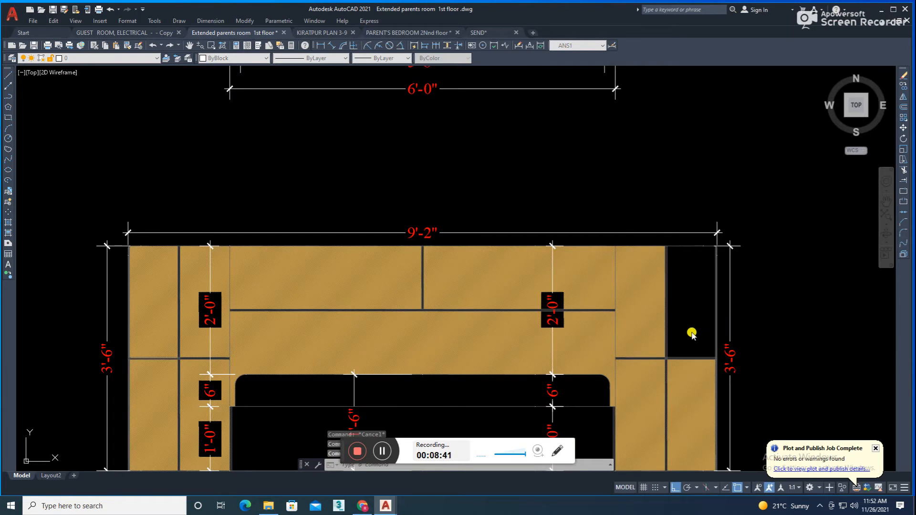
text(h)
key(Return)
key(k)
click(687, 343)
key(Return)
key(Return)
Step: Change the pattern of the main headboard hatch to NET3
double_click(644, 385)
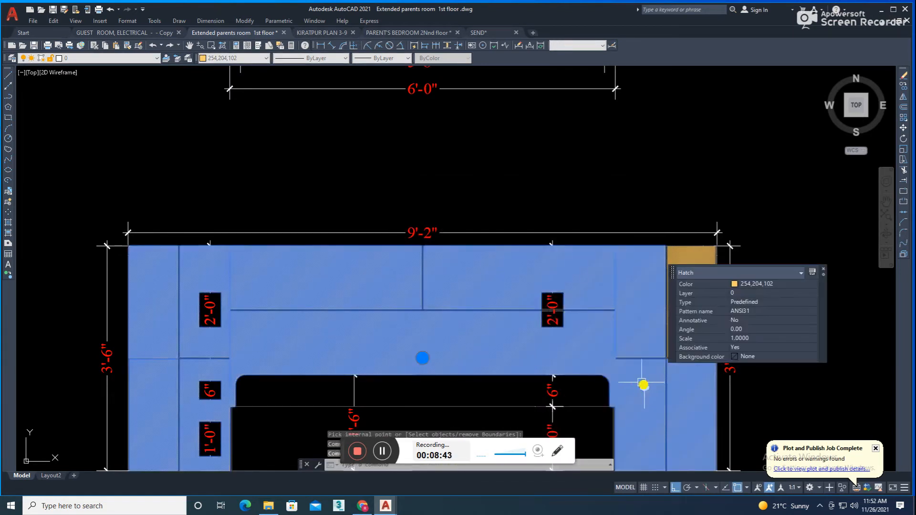
click(814, 311)
click(581, 25)
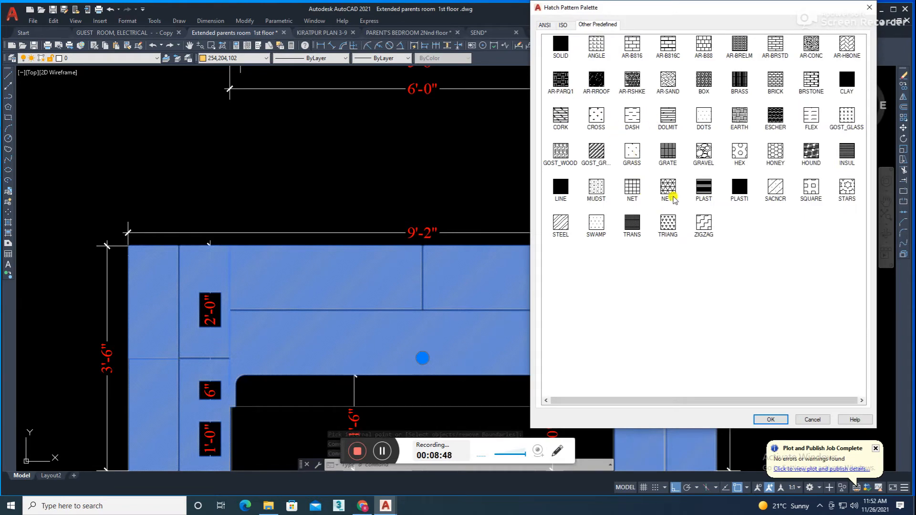
double_click(669, 187)
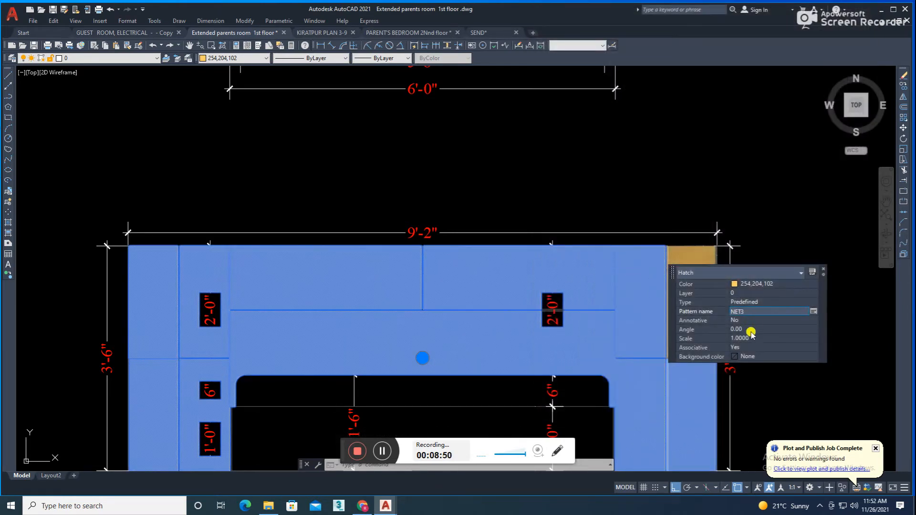
key(Return)
key(Escape)
Step: Match the upper outer right panel's hatch to the properties of the NET3 headboard hatch
scroll(574, 257, down, 2)
scroll(627, 286, up, 1)
click(566, 294)
key(Escape)
click(547, 289)
key(Return)
click(614, 266)
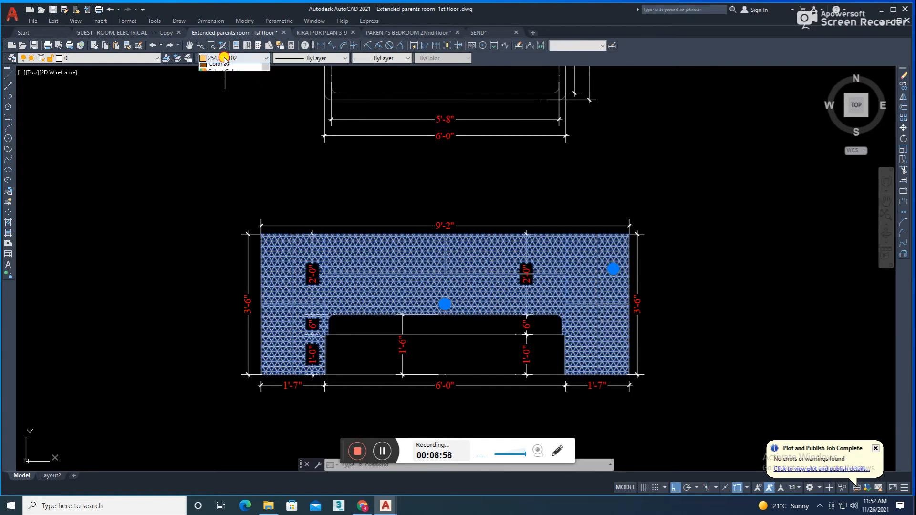
Step: Change the colour of both NET3 hatches in the front elevation to grey
click(224, 125)
key(Escape)
middle_drag(723, 263, 629, 259)
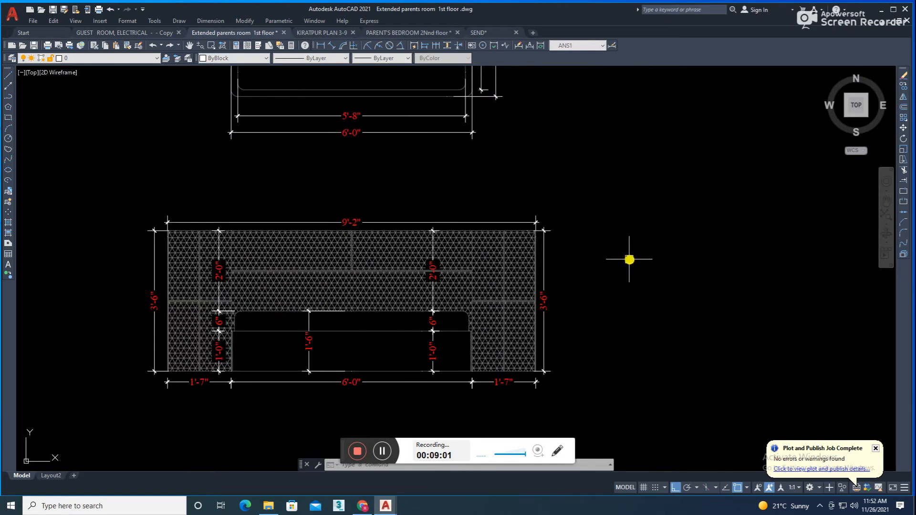
scroll(466, 288, up, 2)
scroll(585, 268, down, 3)
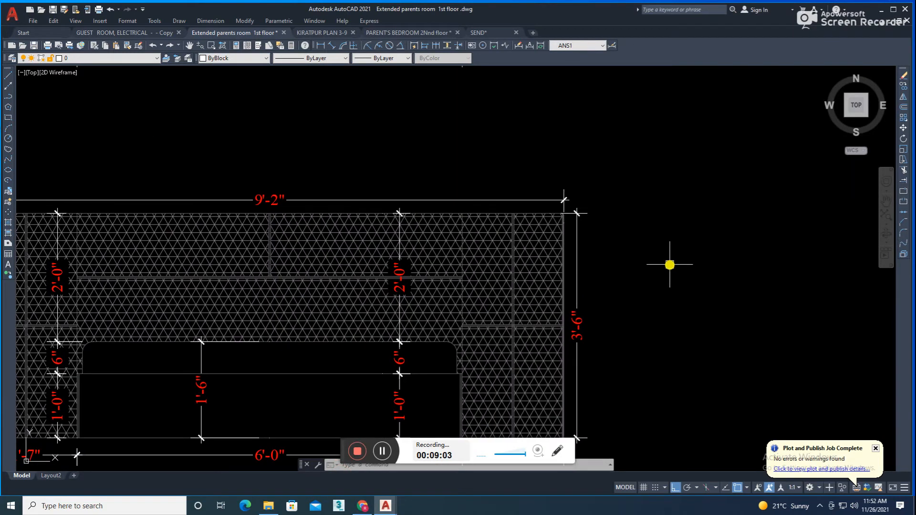
scroll(616, 260, down, 1)
Step: Fillet the upper right corner of the bed base below the mattress in the front elevation
scroll(653, 272, up, 6)
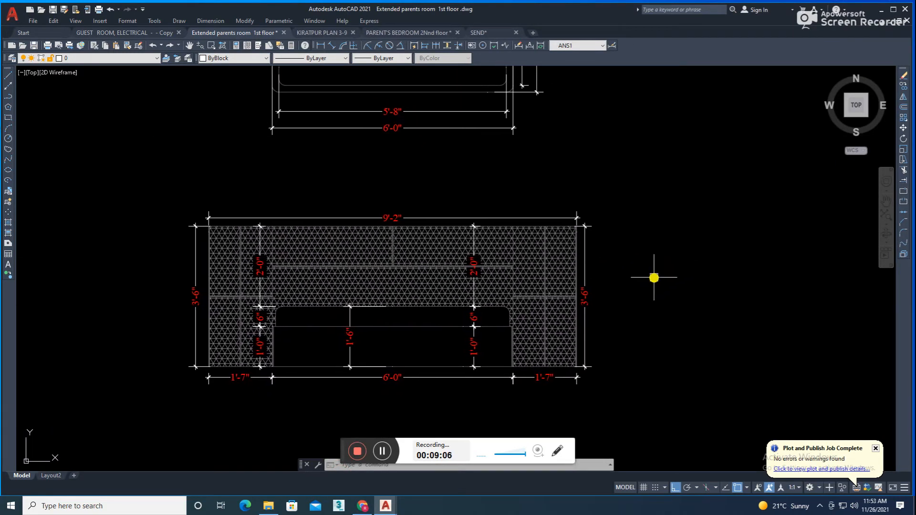
text(f)
key(Return)
click(507, 355)
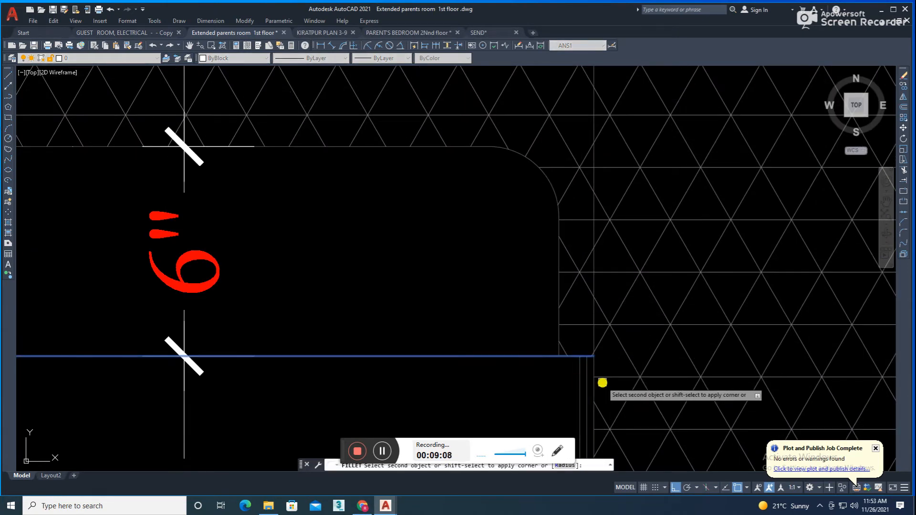
click(592, 385)
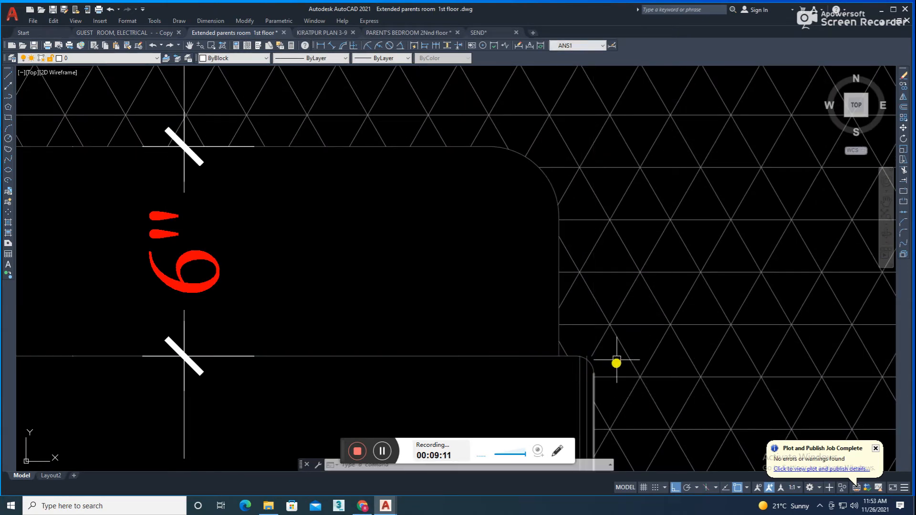
Step: Trim the vertical edge lines that overrun the rounded upper right corner of the bed base
scroll(667, 348, down, 2)
scroll(624, 360, up, 6)
text(tr)
key(Return)
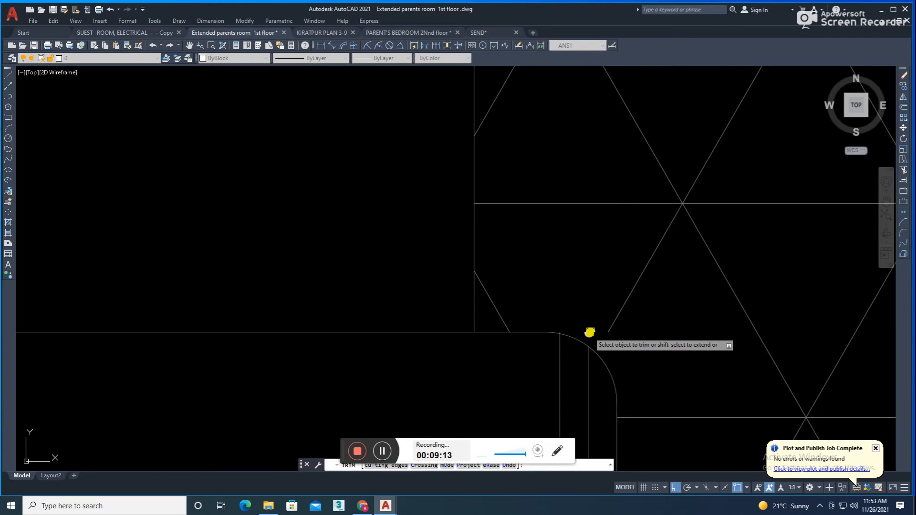
key(Escape)
scroll(591, 336, down, 6)
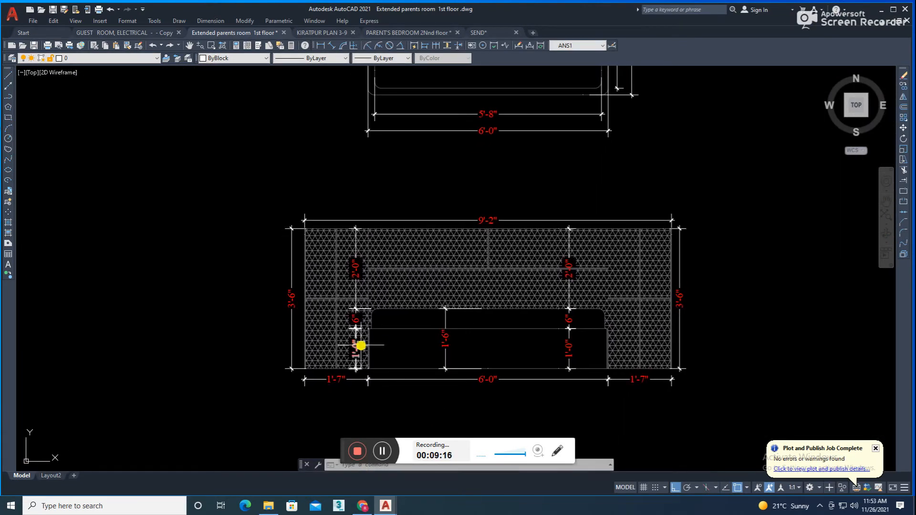
Step: Fillet the upper left corner of the bed base and trim the vertical edge lines to the rounded corner
scroll(389, 315, up, 4)
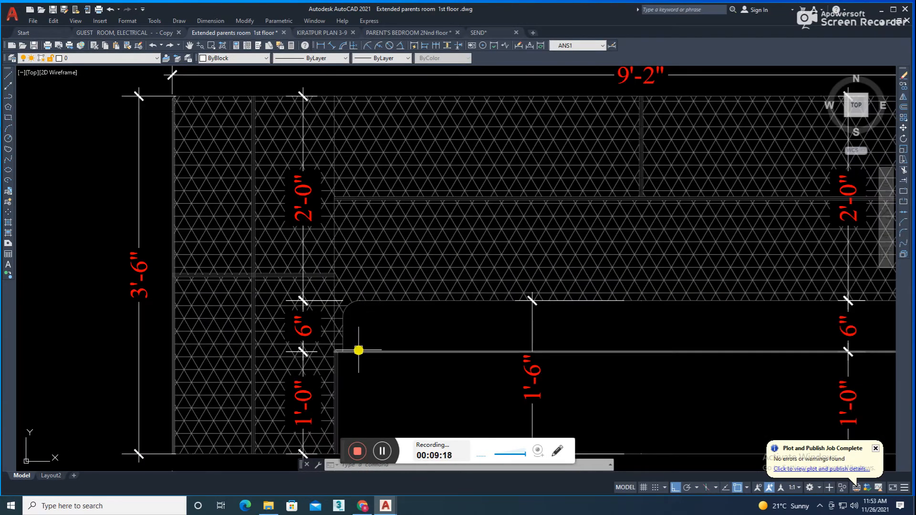
scroll(354, 354, up, 6)
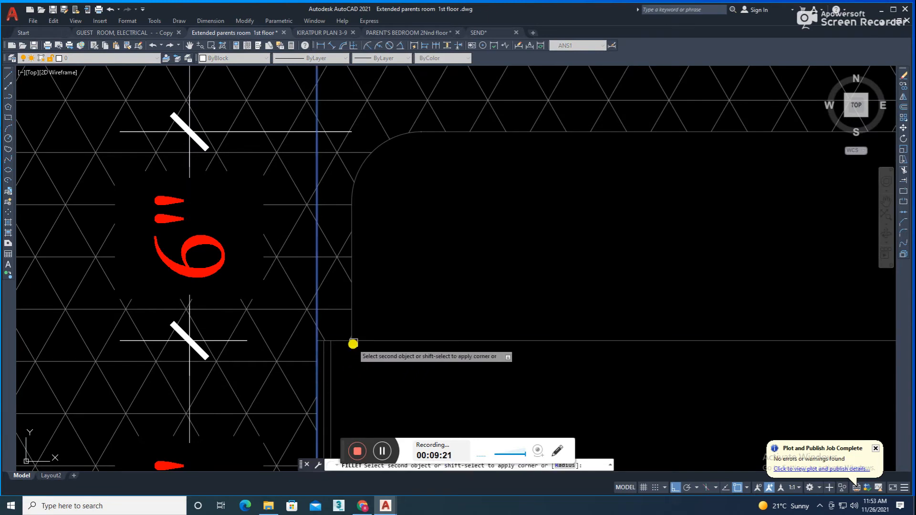
scroll(366, 341, down, 3)
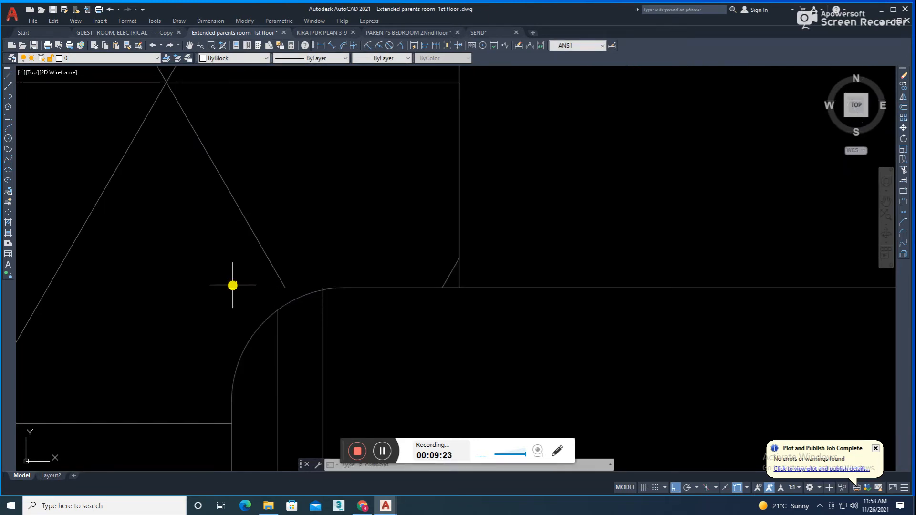
scroll(353, 276, up, 3)
scroll(370, 273, down, 6)
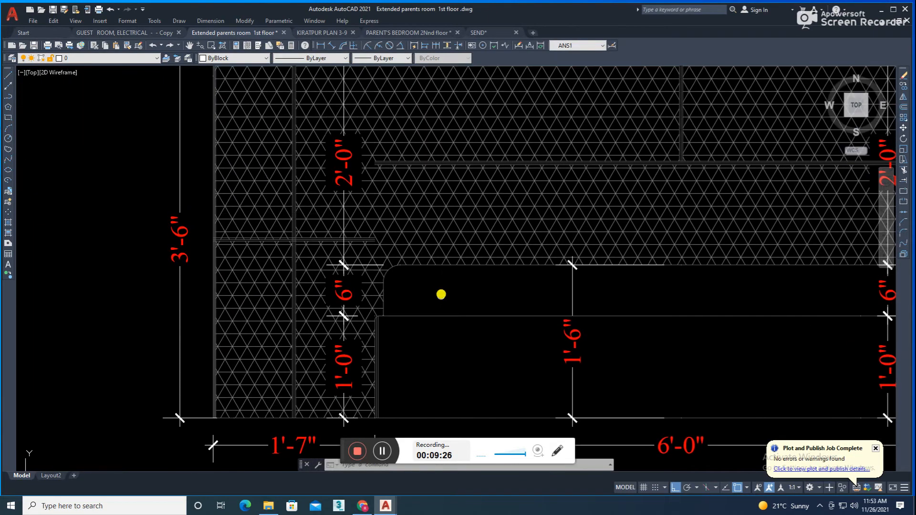
Step: Draw a vertical line from the bed base's upper left corner up to the headboard's top edge
key(l)
key(Return)
scroll(372, 310, up, 3)
click(354, 331)
scroll(400, 194, down, 2)
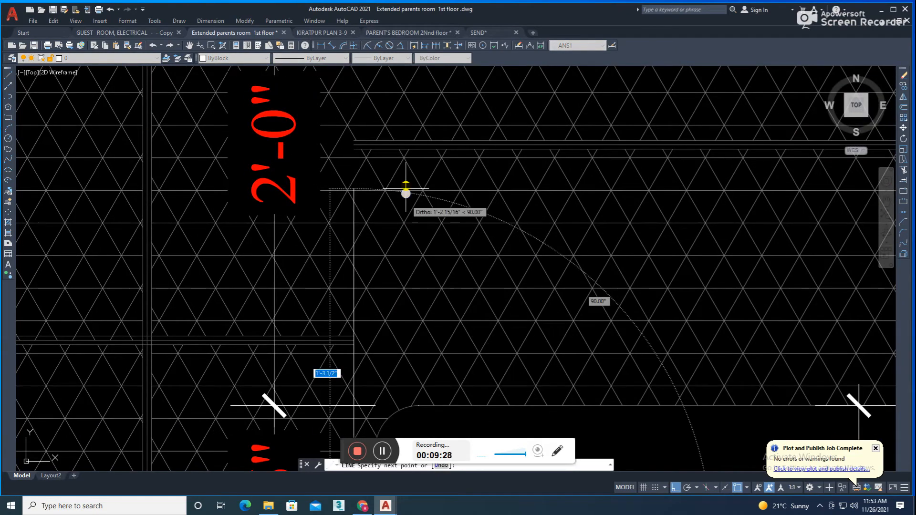
middle_drag(372, 126, 372, 192)
click(372, 191)
key(Escape)
scroll(387, 187, down, 4)
middle_drag(716, 306, 675, 261)
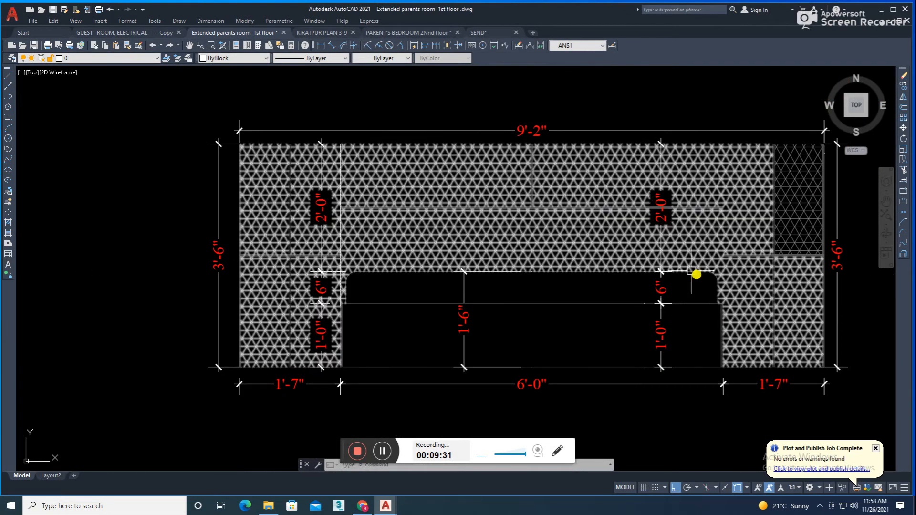
Step: Draw a vertical line from the bed base's upper right corner up to the headboard's top edge
key(Return)
scroll(730, 284, up, 6)
click(702, 367)
scroll(719, 262, down, 4)
middle_drag(707, 81, 732, 249)
scroll(720, 185, up, 2)
click(726, 245)
scroll(726, 245, down, 4)
key(Escape)
key(o)
key(Return)
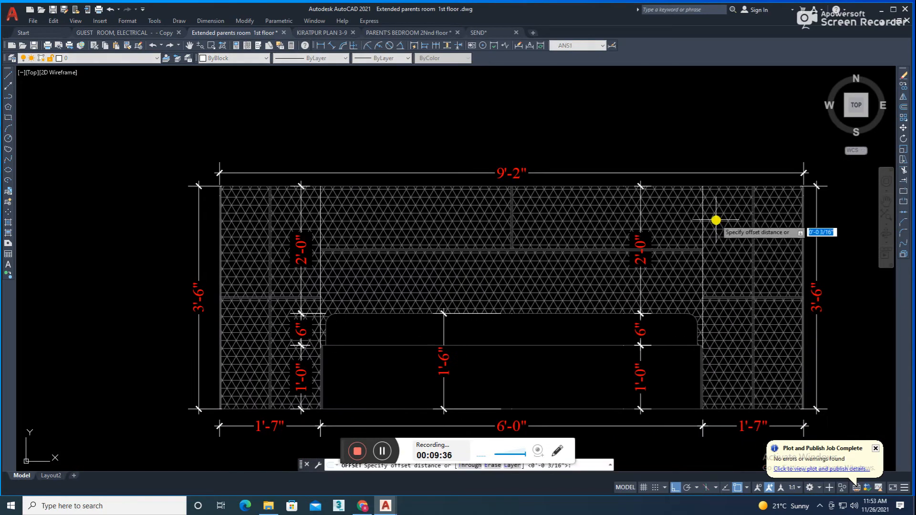
key(Return)
scroll(713, 220, up, 6)
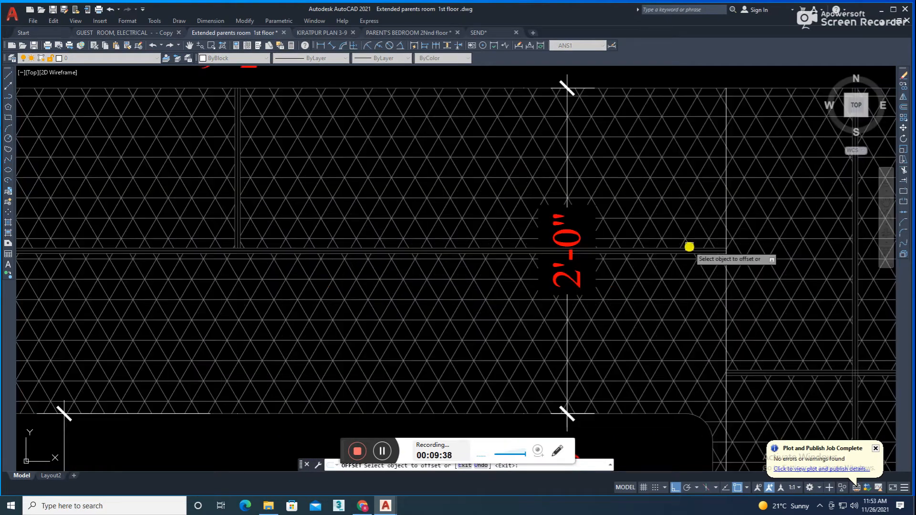
click(749, 205)
key(Escape)
Step: Offset the vertical line above the bed base's right corner by a small distance to both sides
key(Return)
text(.)
key(Return)
scroll(747, 208, down, 8)
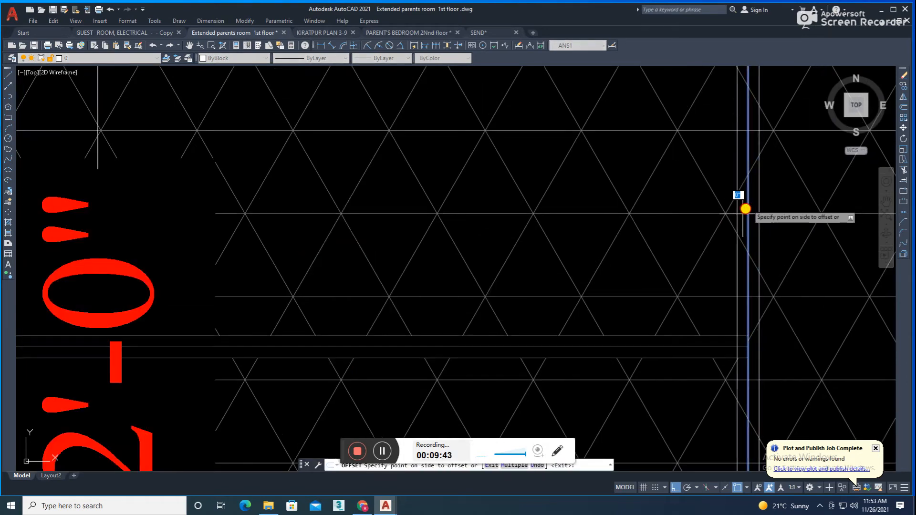
Step: Offset the vertical line above the bed base's left corner by the same distance to both sides
scroll(378, 248, up, 10)
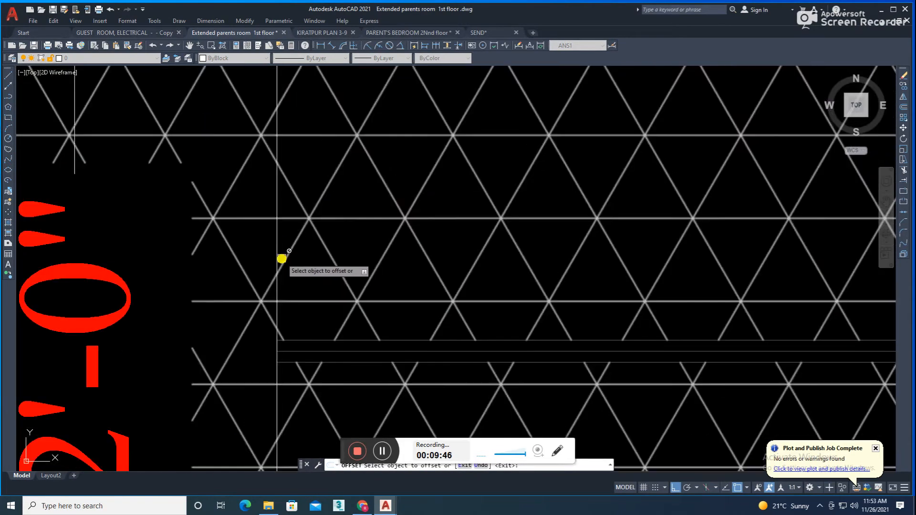
click(276, 239)
click(273, 239)
key(Escape)
Step: Match the properties of the horizontal headboard joint line onto the new vertical lines at the headboard's left joint
click(322, 340)
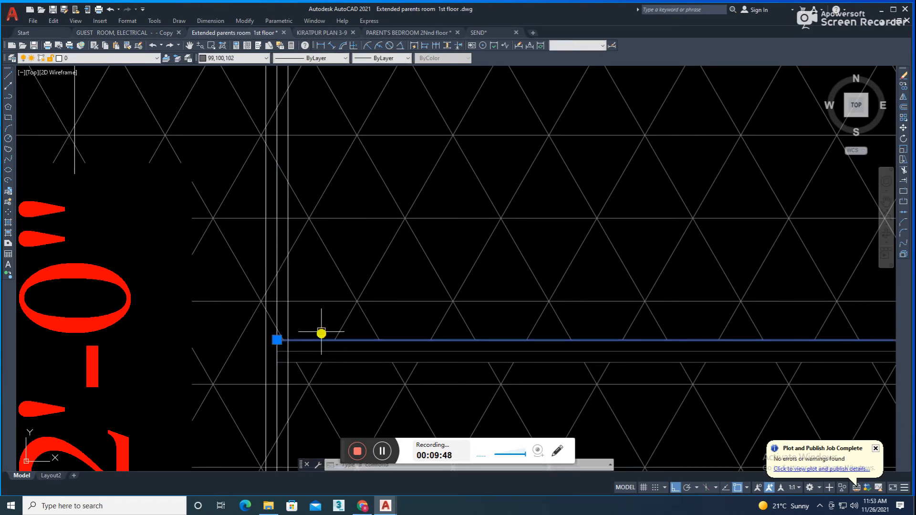
text(ma)
key(Return)
scroll(299, 231, up, 4)
click(313, 223)
click(239, 251)
Step: Apply the same matched line properties to the vertical lines at the headboard's right joint
scroll(255, 253, down, 6)
middle_drag(757, 248, 419, 308)
scroll(419, 308, down, 6)
middle_drag(830, 275, 692, 211)
scroll(701, 208, up, 4)
middle_drag(815, 321, 495, 296)
scroll(496, 296, down, 2)
scroll(546, 290, up, 8)
click(491, 270)
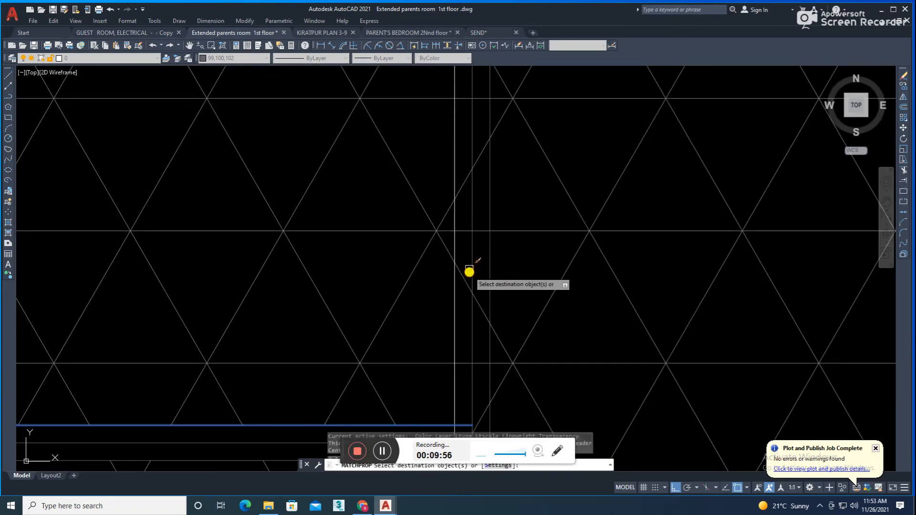
key(Return)
scroll(572, 272, down, 8)
middle_drag(611, 279, 591, 222)
scroll(591, 222, down, 4)
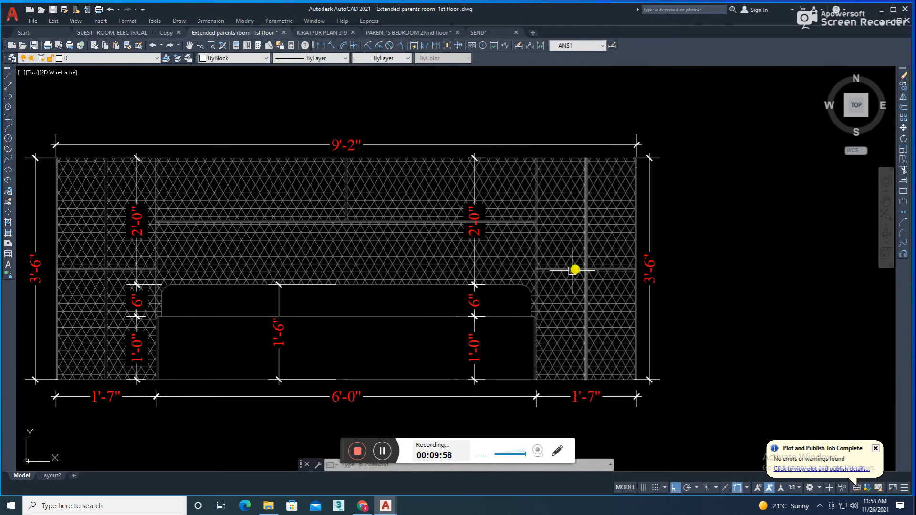
middle_drag(510, 282, 547, 240)
middle_drag(581, 278, 582, 298)
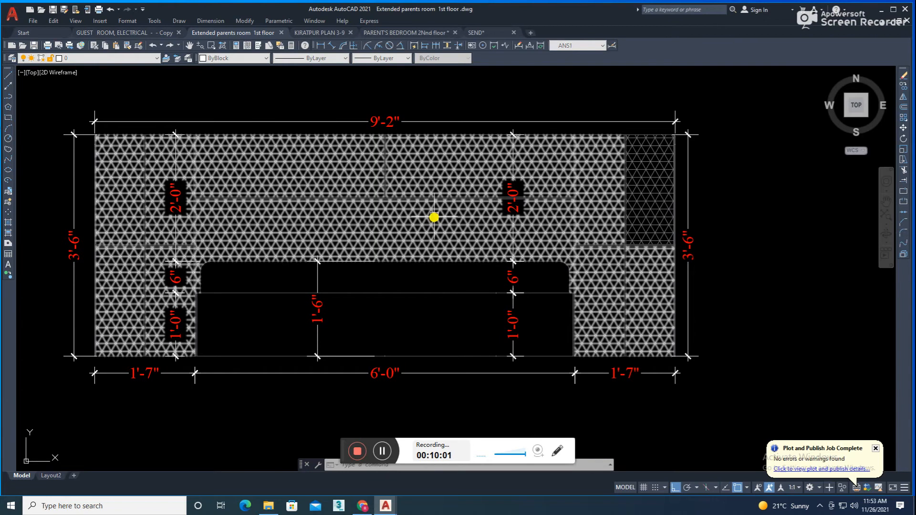
Step: Set the main headboard and side panel hatch to colour 253
click(434, 216)
click(232, 59)
click(222, 139)
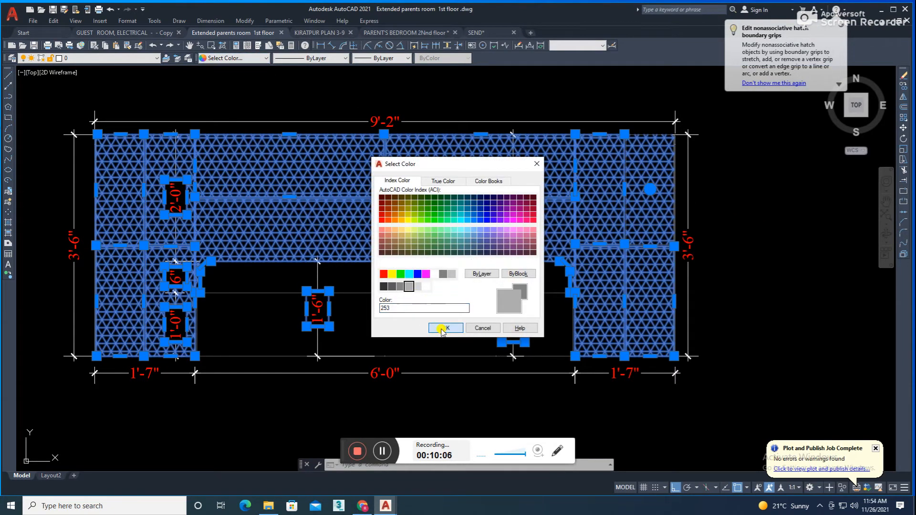
click(442, 328)
key(Escape)
Step: Recolour all headboard and side panel hatches, including the upper right panel, trying 254,204,102 and settling on a muted beige true colour
middle_drag(795, 297, 730, 299)
scroll(598, 365, down, 5)
scroll(577, 351, up, 5)
click(534, 329)
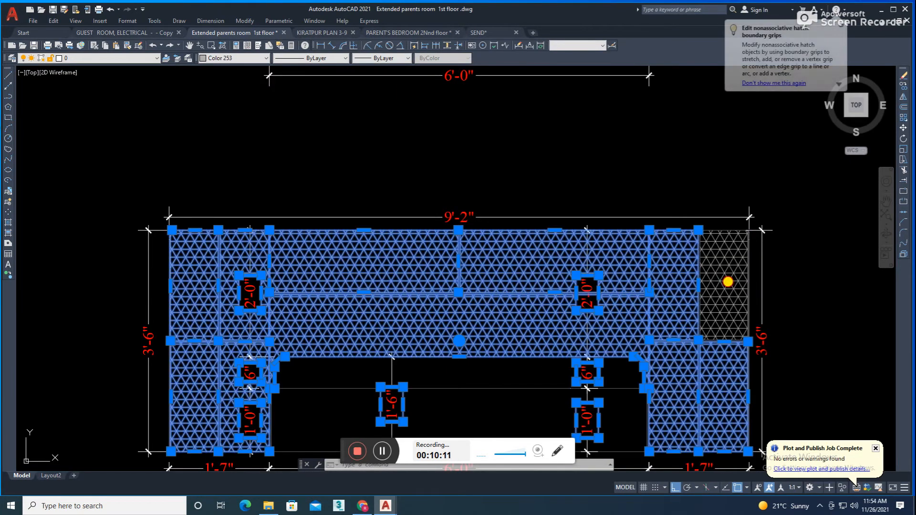
click(220, 59)
click(221, 120)
scroll(429, 182, down, 3)
scroll(513, 224, up, 7)
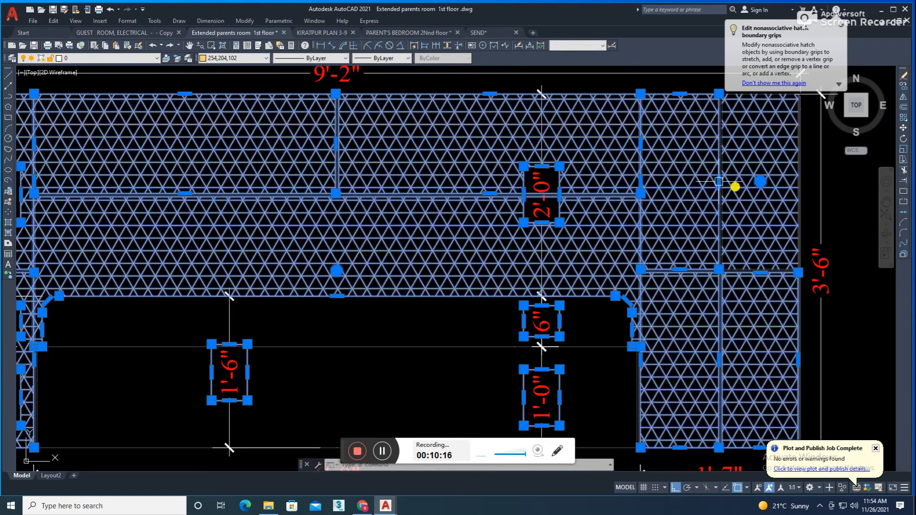
click(220, 58)
click(217, 143)
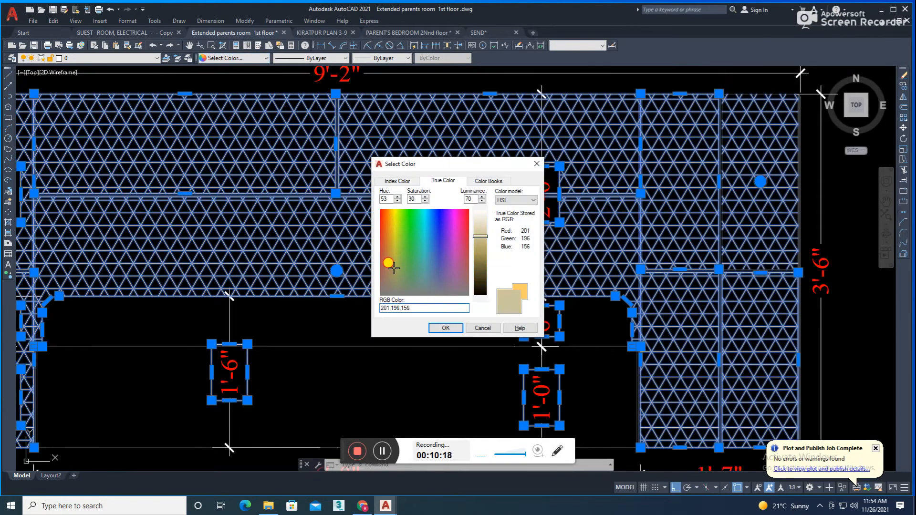
click(446, 328)
key(Escape)
scroll(643, 293, down, 5)
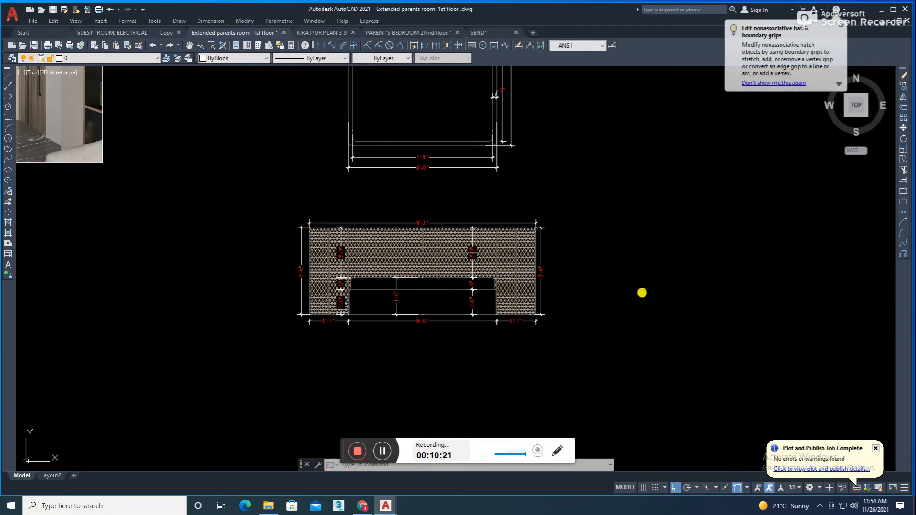
Step: Draw a horizontal leader from the upper right side panel out past the elevation's right edge, without annotation text
scroll(553, 278, up, 4)
mouse_move(524, 303)
middle_down()
mouse_move(519, 266)
mouse_move(525, 319)
middle_up()
middle_drag(587, 258, 583, 280)
text(le)
key(Return)
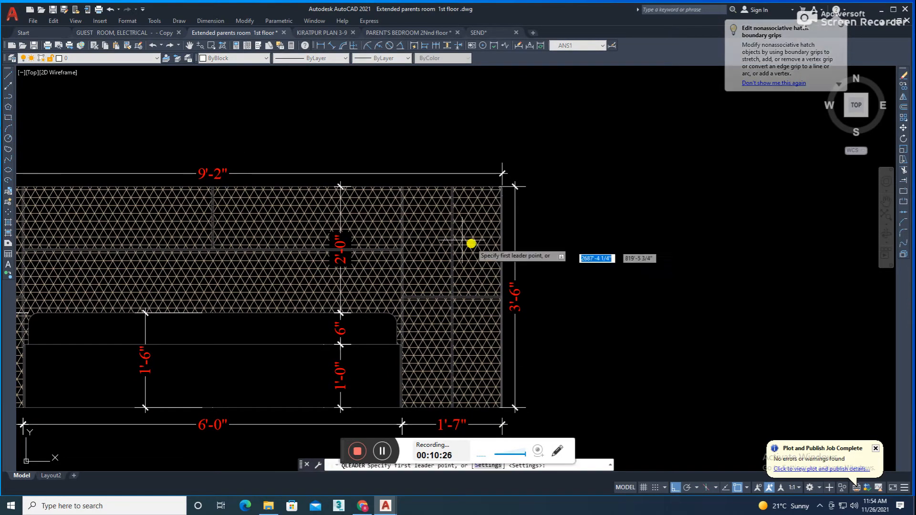
scroll(442, 229, up, 3)
click(337, 201)
scroll(535, 216, down, 2)
click(705, 219)
middle_drag(705, 219, 651, 234)
key(Escape)
scroll(619, 239, down, 1)
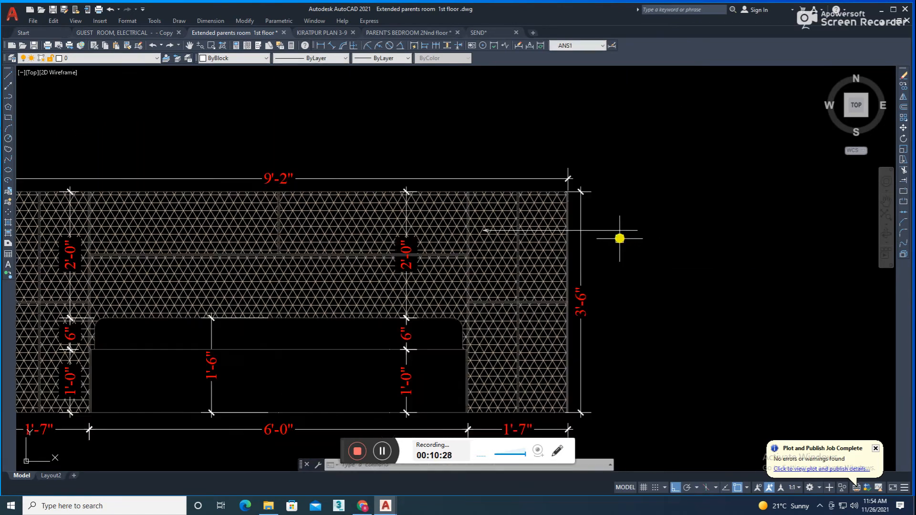
click(382, 451)
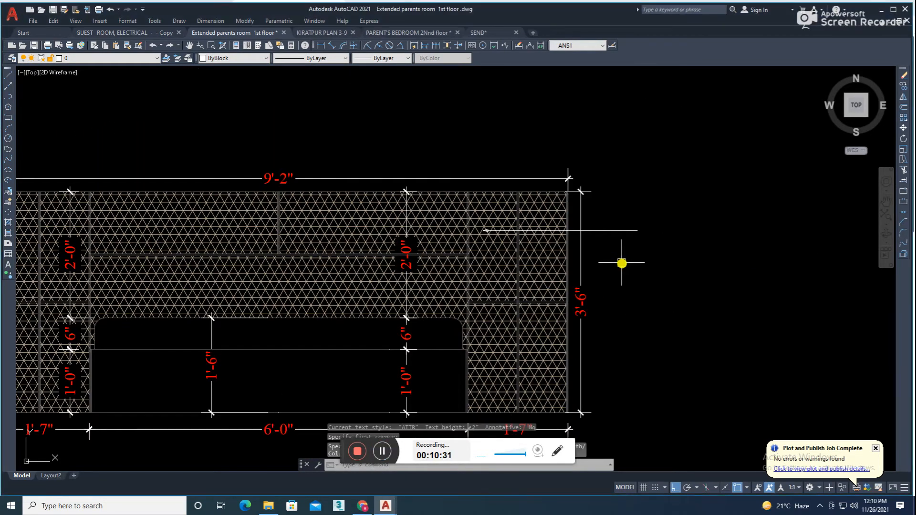
Step: Add a multiline text label reading "Kusan" below the outer end of the leader
click(612, 242)
click(702, 289)
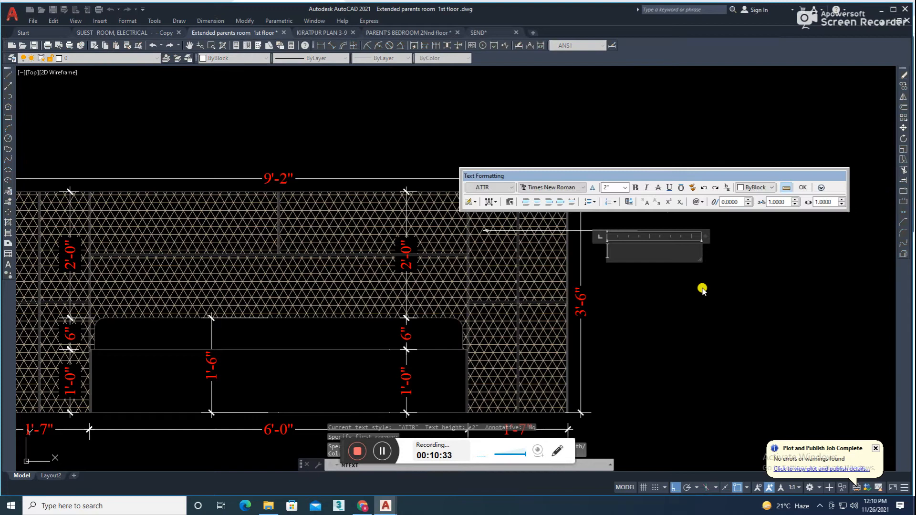
click(702, 289)
Step: Move the "Kusan" label into place directly beneath the leader line's outer end
scroll(626, 245, up, 4)
click(630, 270)
text(m)
key(space)
click(719, 328)
click(702, 302)
click(673, 247)
text(m)
key(space)
click(703, 330)
click(679, 329)
click(629, 244)
click(673, 339)
Step: Copy the bed plan with all its dimensions into the empty space on the right
scroll(620, 353, down, 8)
scroll(472, 339, up, 6)
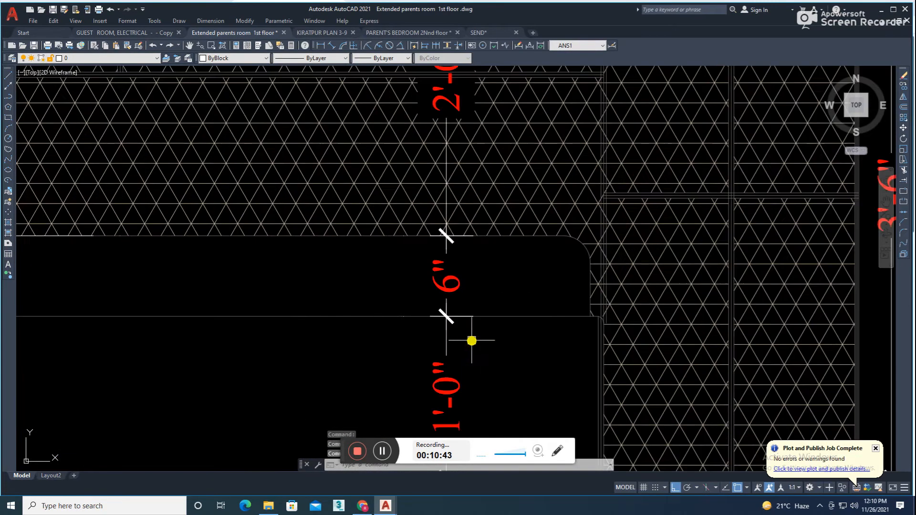
scroll(471, 341, down, 4)
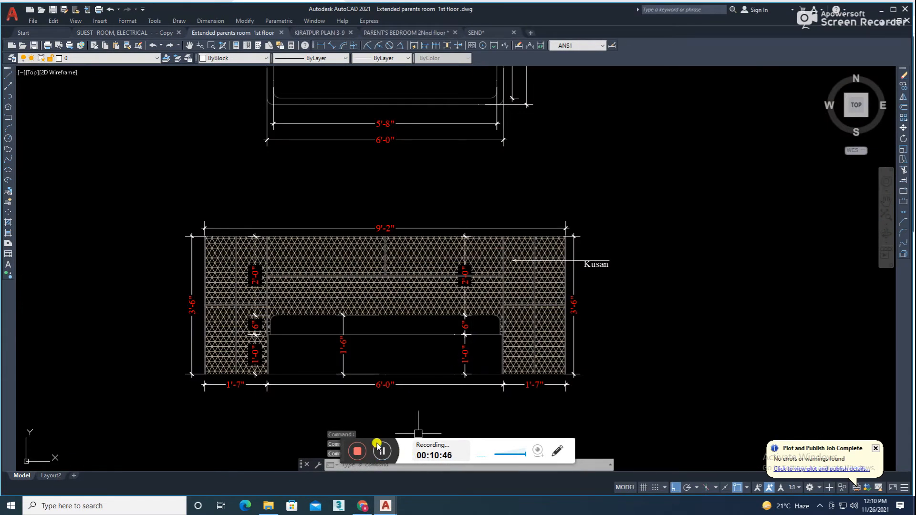
scroll(511, 367, down, 6)
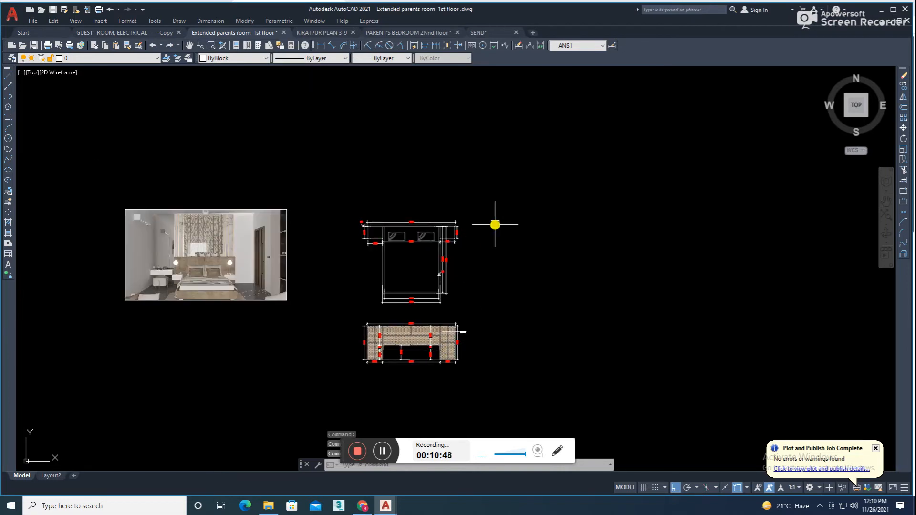
click(493, 220)
click(354, 357)
text(c)
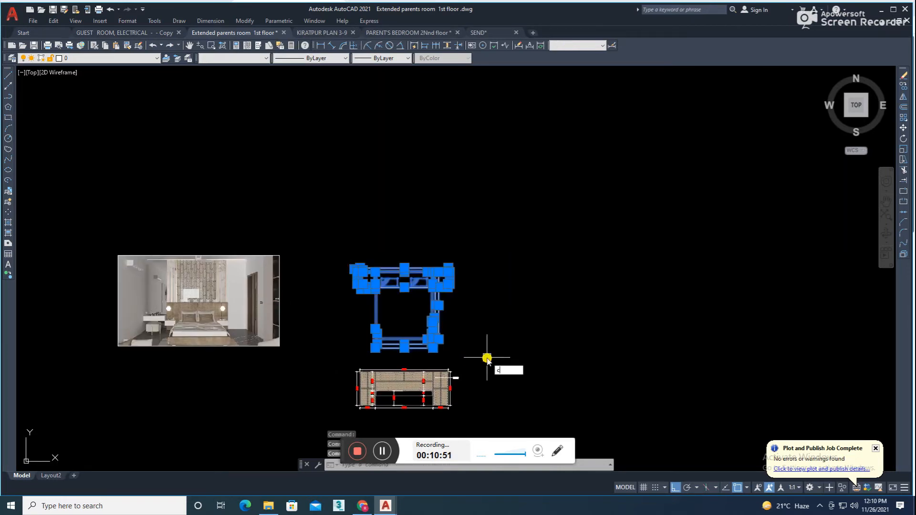
text(o)
key(space)
click(480, 356)
click(663, 336)
Step: Rotate the copied bed plan a quarter turn counterclockwise so its headboard faces left
key(Escape)
click(665, 232)
click(524, 364)
text(ro)
key(space)
scroll(548, 280, up, 6)
click(607, 224)
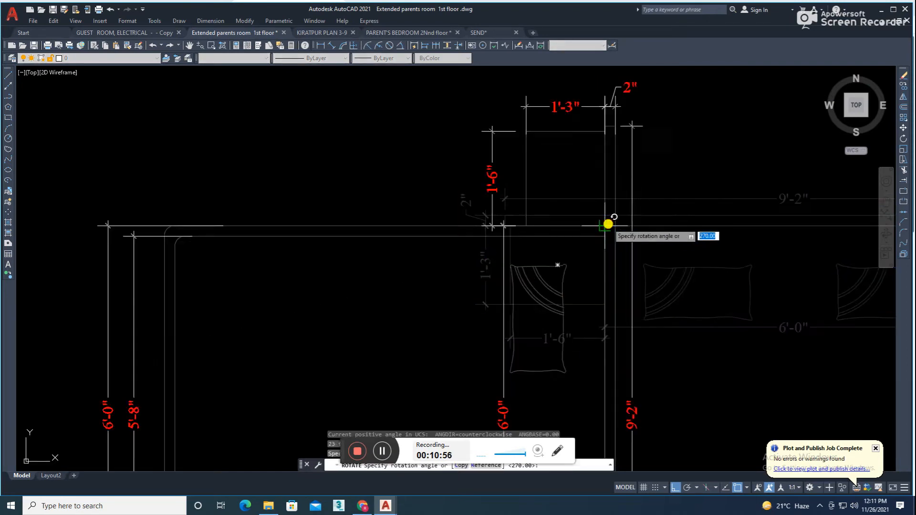
click(585, 163)
scroll(562, 288, down, 6)
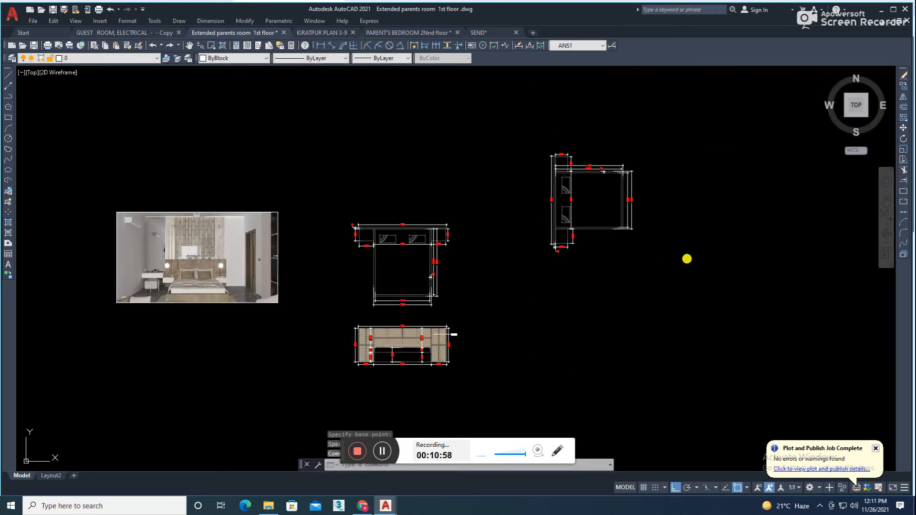
Step: Move the rotated bed plan about 4'-7" horizontally to the left, closer to the original plan
middle_drag(687, 258, 651, 284)
click(647, 166)
click(500, 306)
text(m)
key(space)
click(626, 337)
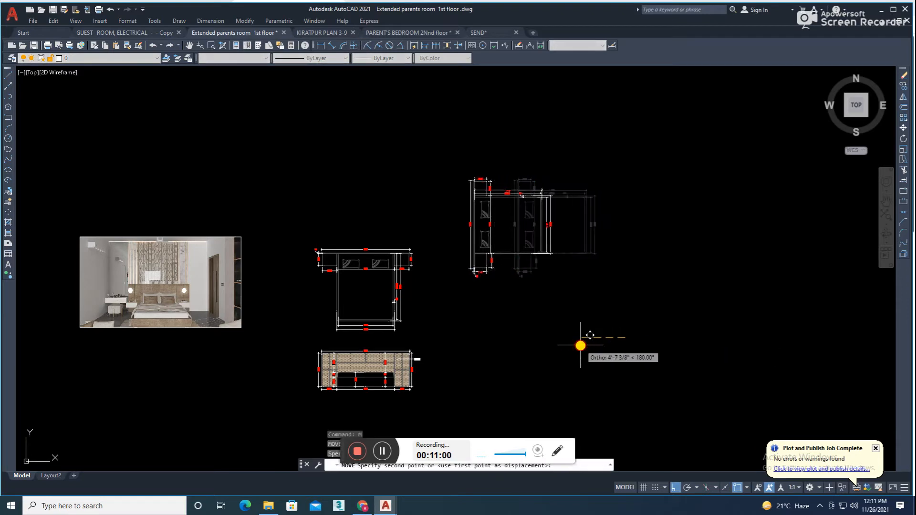
click(581, 345)
key(Escape)
Step: Draw vertical projection lines downward from the rotated plan's headboard back edge and its bed foot edge
scroll(535, 274, up, 4)
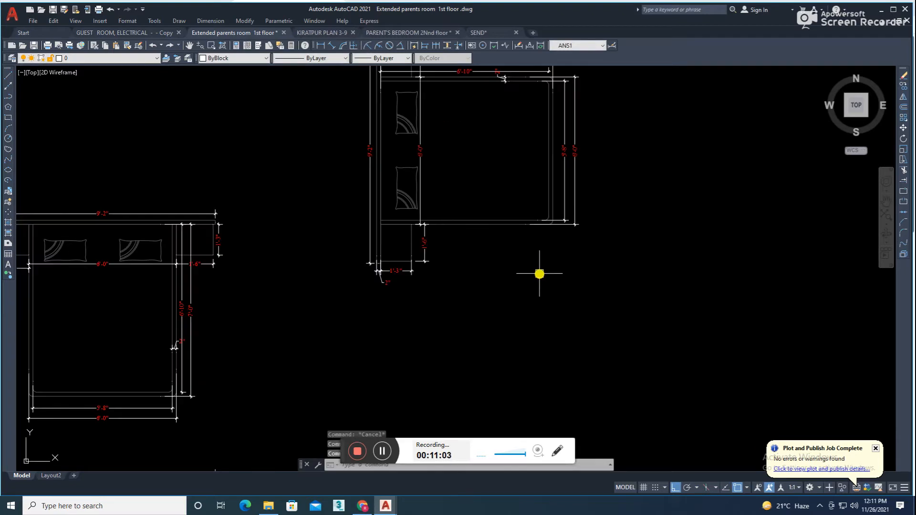
text(l)
key(space)
scroll(548, 248, up, 6)
scroll(525, 196, down, 11)
click(509, 358)
key(space)
key(space)
scroll(477, 203, up, 8)
click(454, 289)
scroll(463, 276, down, 8)
click(464, 376)
key(space)
key(Escape)
Step: Draw a horizontal base line about 9'-4" long across both projection lines, level with the front elevation's bottom edge
scroll(457, 344, up, 6)
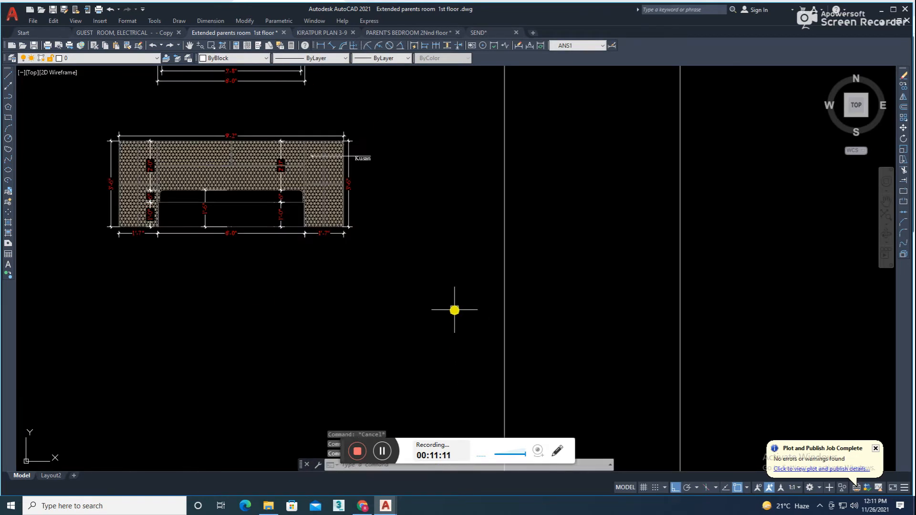
key(space)
scroll(360, 227, up, 4)
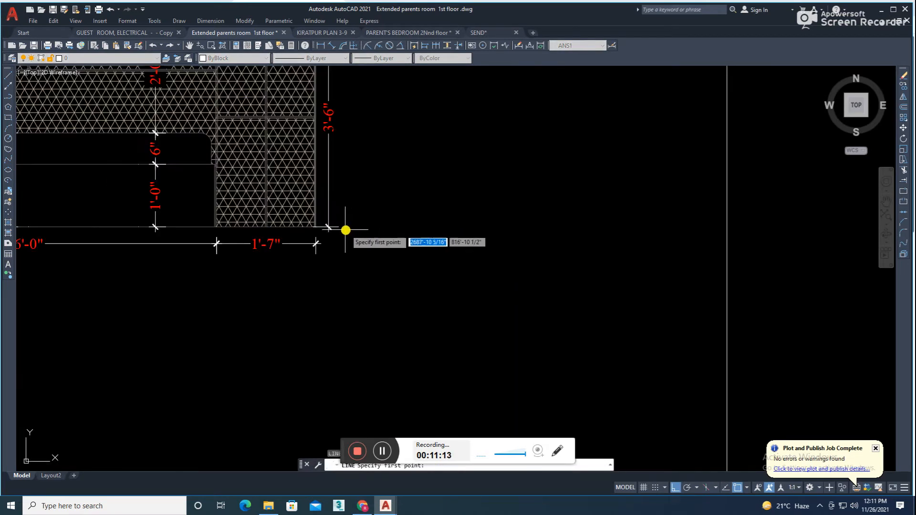
scroll(402, 244, down, 2)
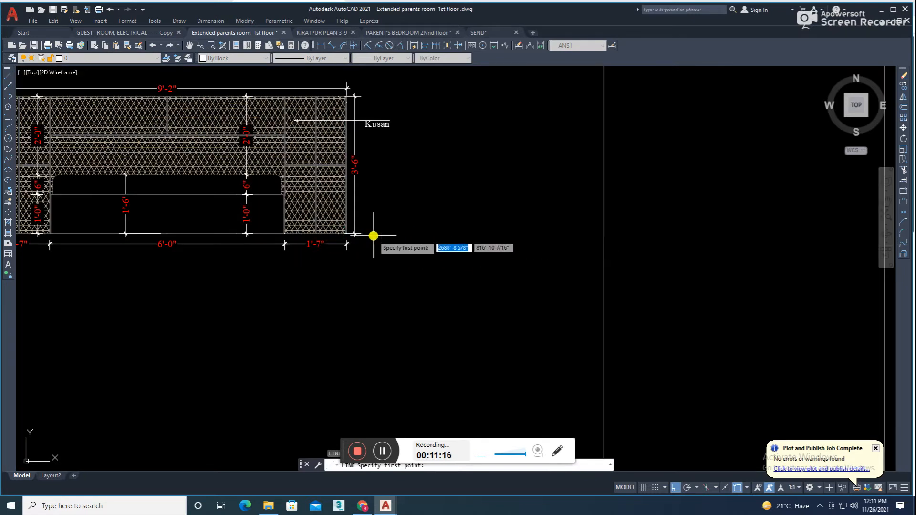
click(561, 235)
scroll(666, 245, down, 2)
middle_drag(667, 247, 533, 273)
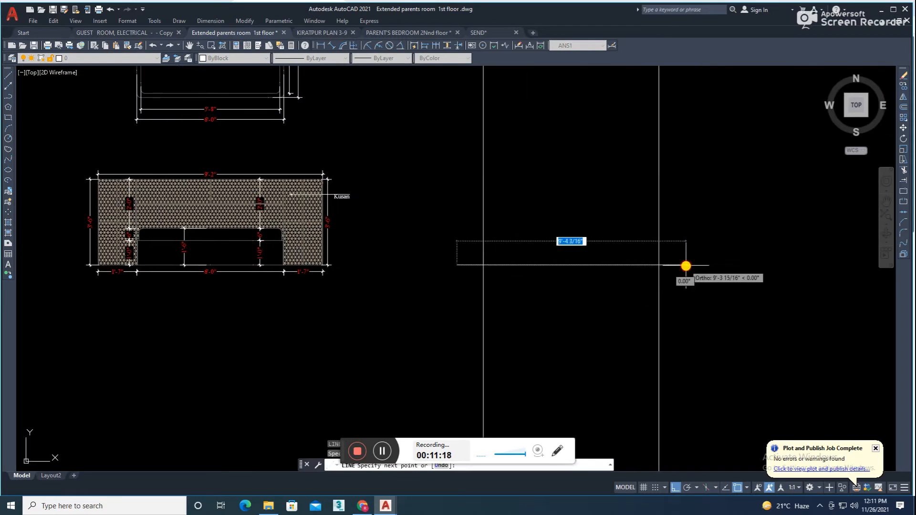
click(685, 265)
key(space)
Step: Trim both vertical projection lines where they extend below the horizontal base line
text(tr)
click(683, 286)
click(443, 287)
key(Escape)
Step: Offset the left projection line 2" to the right to form the headboard's thickness
scroll(433, 289, down, 2)
mouse_move(508, 306)
middle_down()
mouse_move(501, 335)
mouse_move(487, 325)
mouse_move(459, 327)
middle_up()
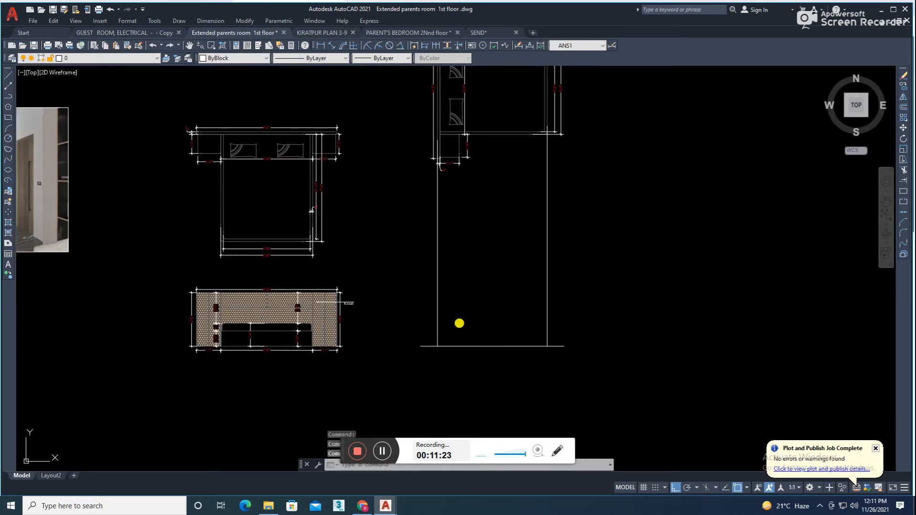
text(o 2)
click(438, 314)
click(452, 316)
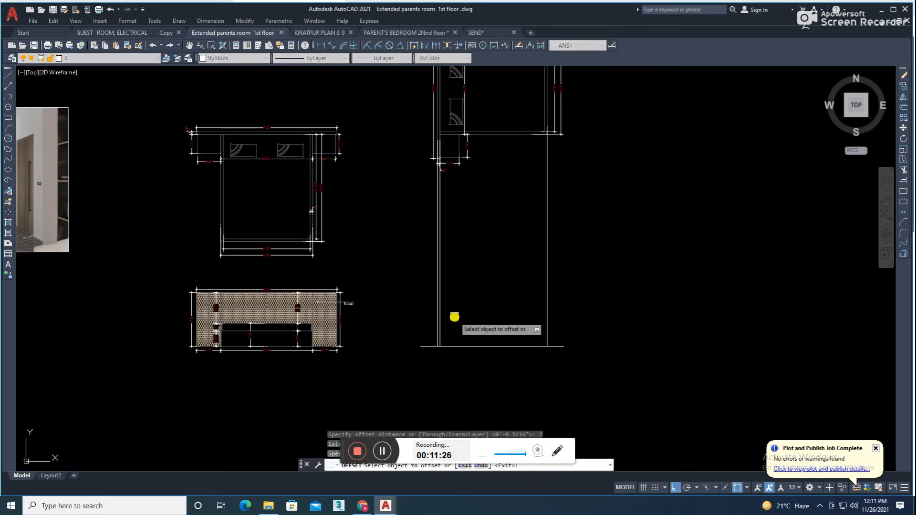
key(Escape)
Step: Offset the side elevation's base line 3'-6" upward to mark the headboard's top
scroll(373, 332, up, 6)
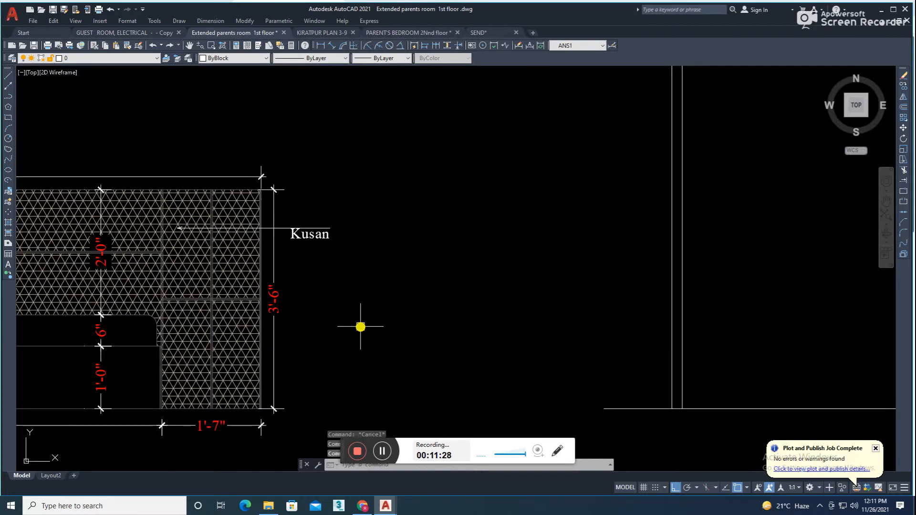
scroll(360, 324, down, 4)
middle_drag(513, 347, 493, 358)
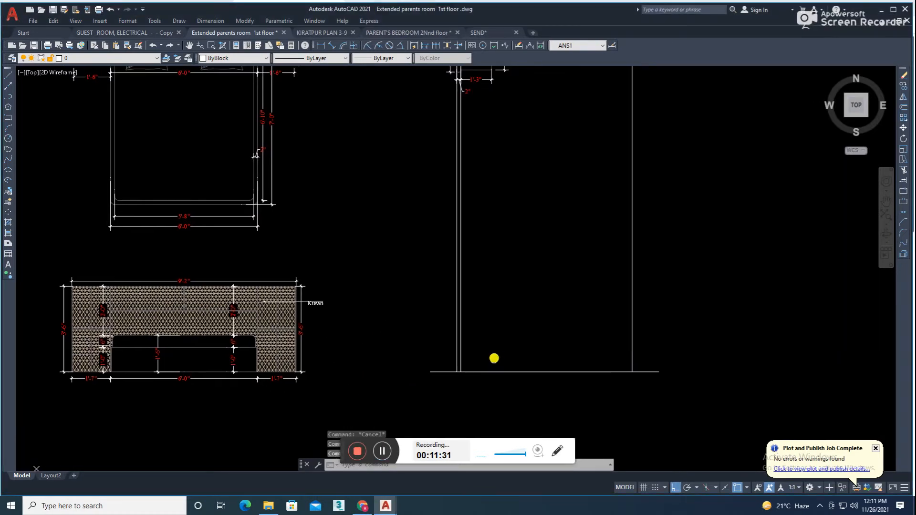
key(space)
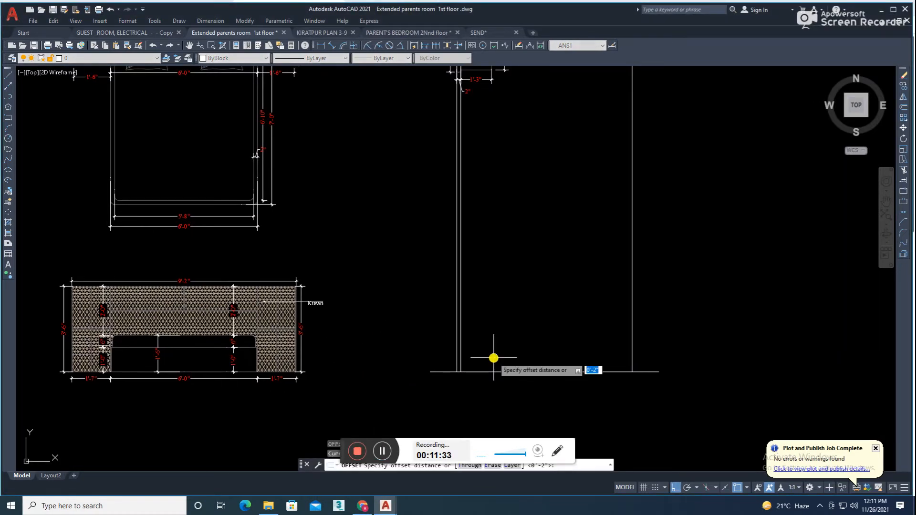
click(485, 371)
click(498, 334)
Step: Trim and erase the 3'-6" offset line outside the headboard, keeping only the piece across its thickness
key(Escape)
text(tr)
key(space)
mouse_move(485, 293)
mouse_down()
mouse_move(480, 279)
mouse_move(443, 282)
mouse_up()
scroll(482, 286, down, 2)
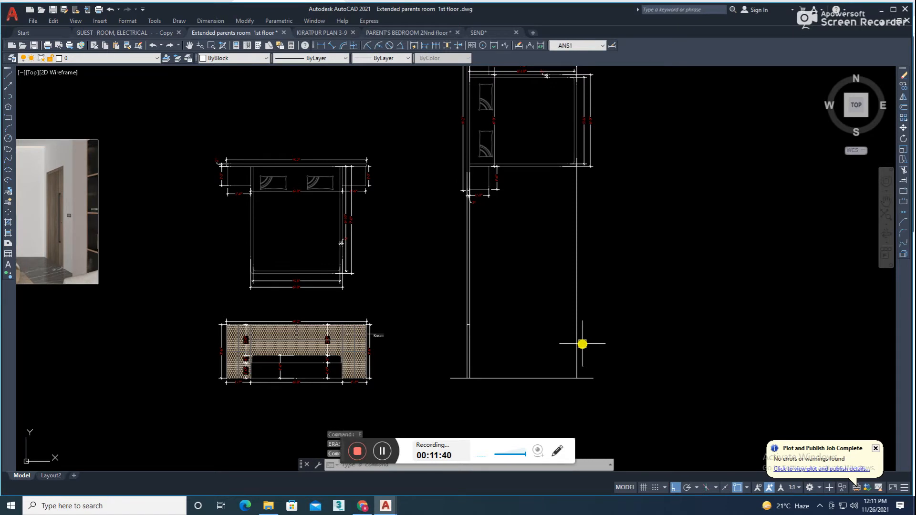
Step: Offset the side elevation's base line 1'-6" upward to mark the mattress top
text(o)
key(space)
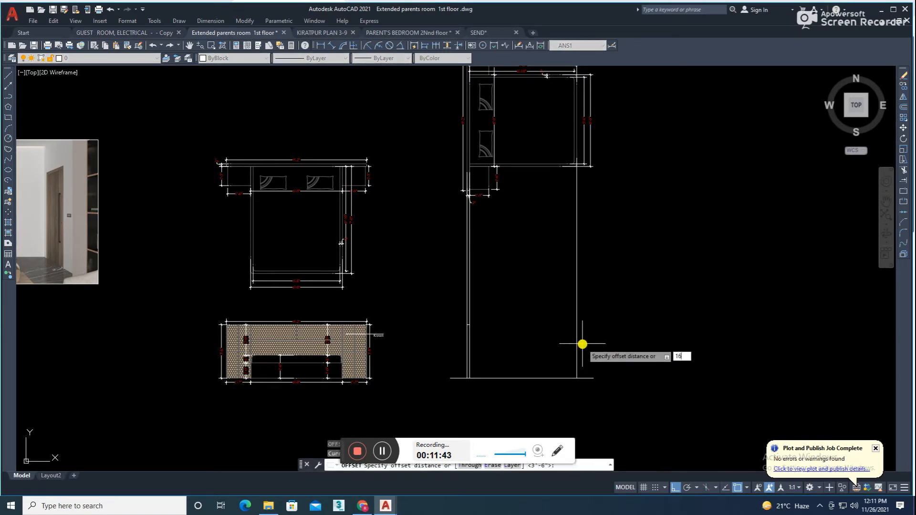
key(space)
key(space)
text(1)
click(556, 378)
click(552, 368)
Step: Trim the mattress top line across the headboard's thickness and delete the leftover piece behind the headboard
key(space)
scroll(484, 360, up, 8)
text(tr)
click(469, 343)
key(space)
click(448, 343)
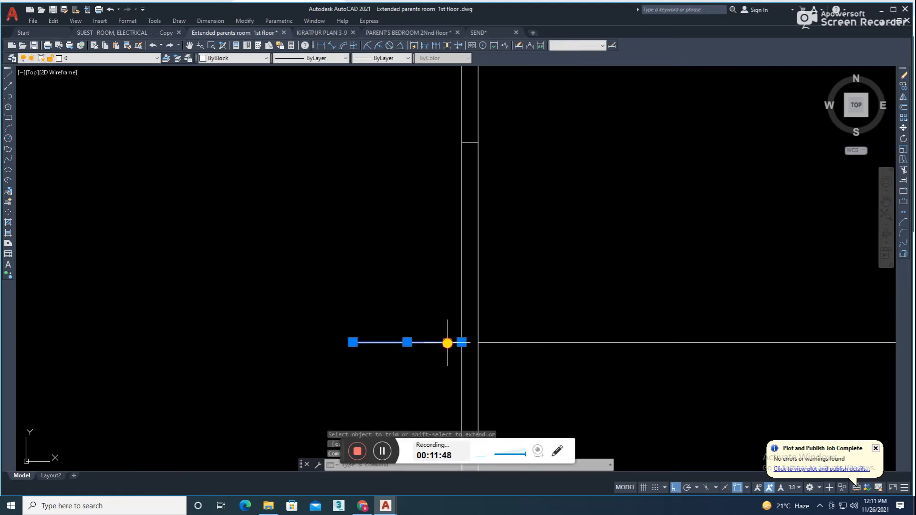
key(Delete)
scroll(617, 364, down, 4)
text(tr)
key(space)
scroll(552, 348, down, 2)
key(Escape)
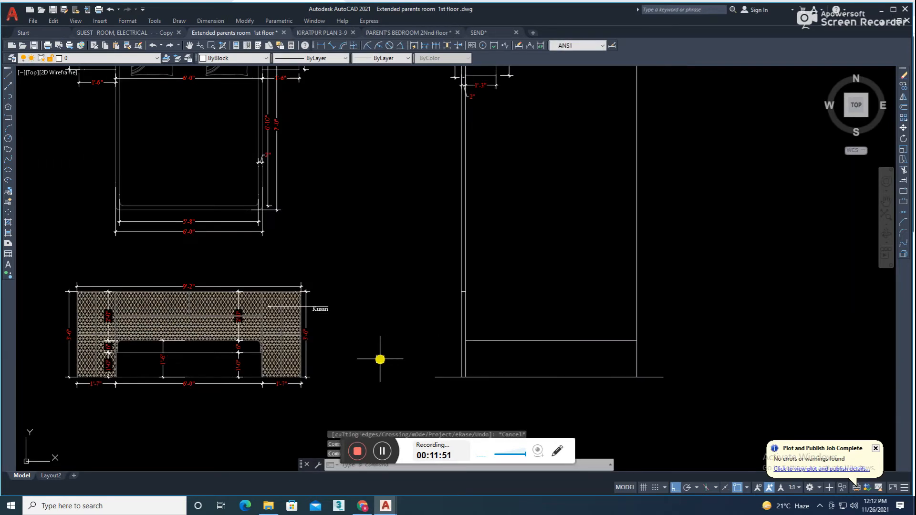
Step: Draw a horizontal projection line from the front elevation's 1'-0" bed base level across the side elevation
scroll(249, 357, up, 6)
text(l)
key(space)
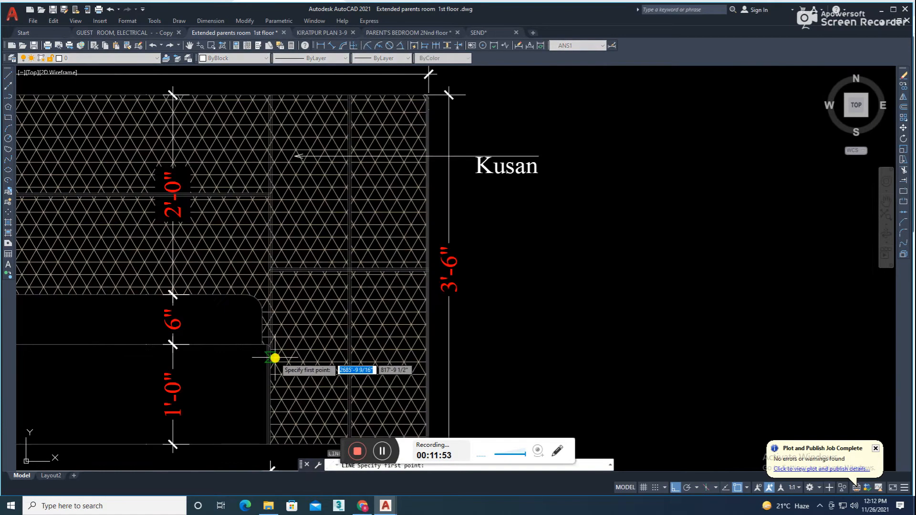
click(246, 347)
scroll(291, 355, down, 6)
click(739, 364)
key(space)
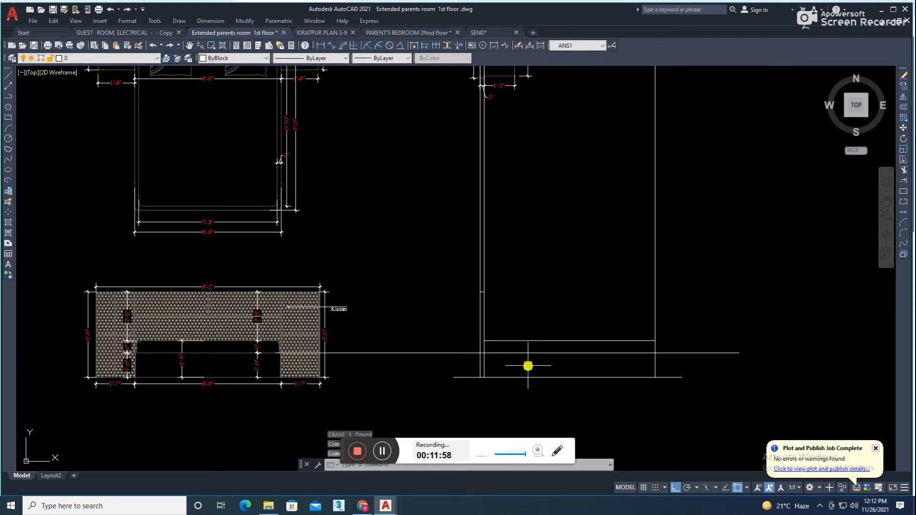
Step: Trim the bed base projection line at the headboard's front face and erase the leftover running back to the front elevation
scroll(485, 353, up, 8)
text(tr)
click(477, 362)
key(space)
click(425, 361)
text(e)
scroll(426, 362, down, 6)
scroll(716, 362, up, 2)
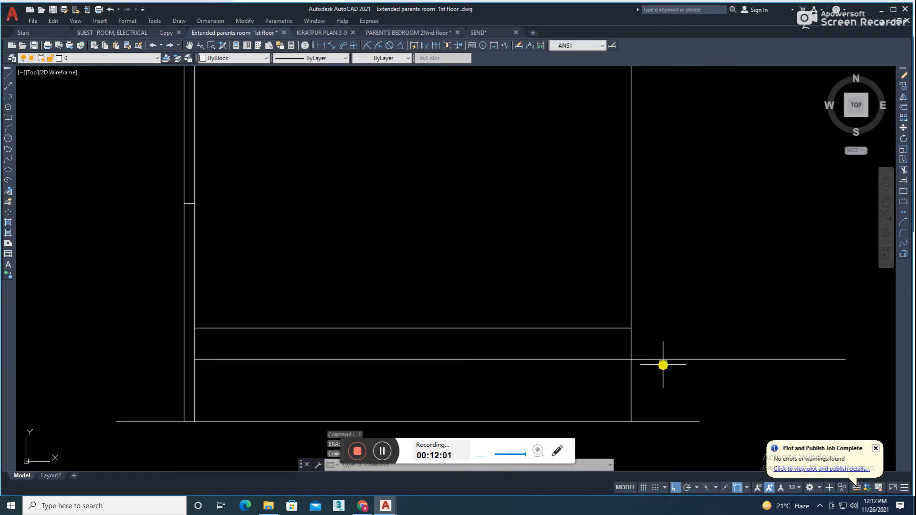
Step: Offset the side elevation's bed foot line inward to form the mattress's end
text(o)
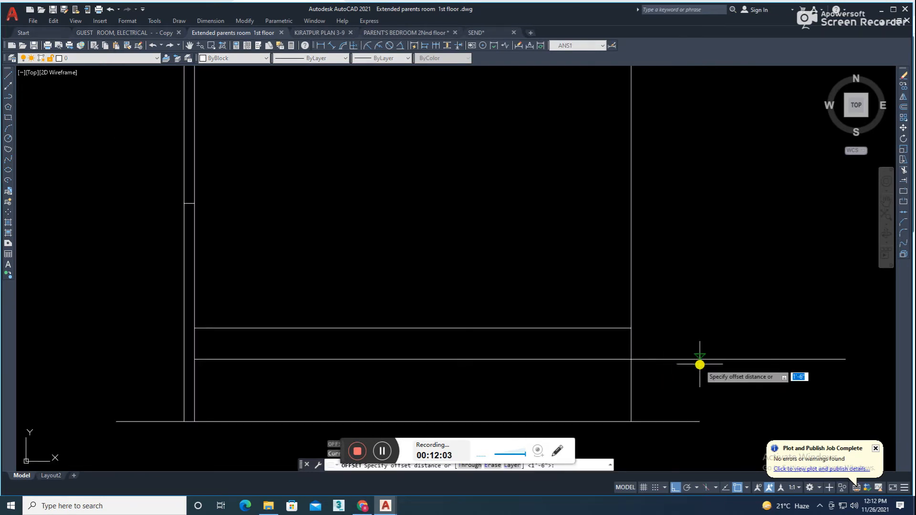
key(space)
click(630, 334)
click(565, 352)
Step: Fillet the mattress's top line and its inset end line with a 2" radius
key(space)
text(f)
key(space)
click(606, 327)
click(627, 348)
scroll(625, 358, up, 2)
key(space)
click(617, 356)
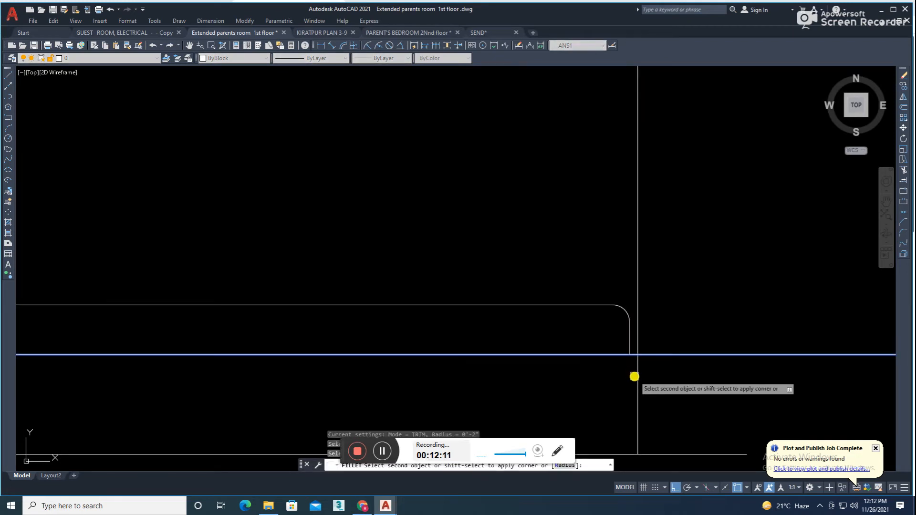
click(636, 378)
key(Escape)
scroll(649, 363, up, 2)
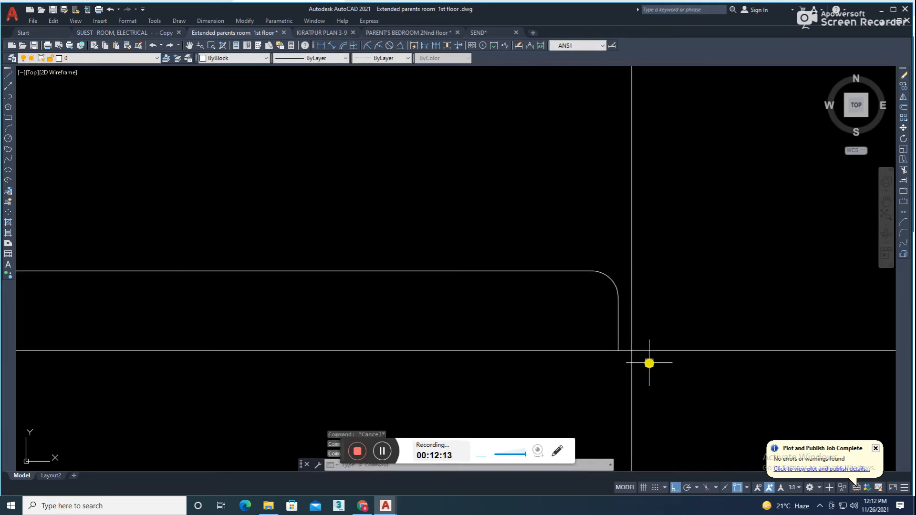
Step: Fillet the bed base's top line and the bed foot line with a 1" radius
text(f)
key(space)
text(r)
key(space)
text(.5)
key(space)
scroll(637, 357, up, 2)
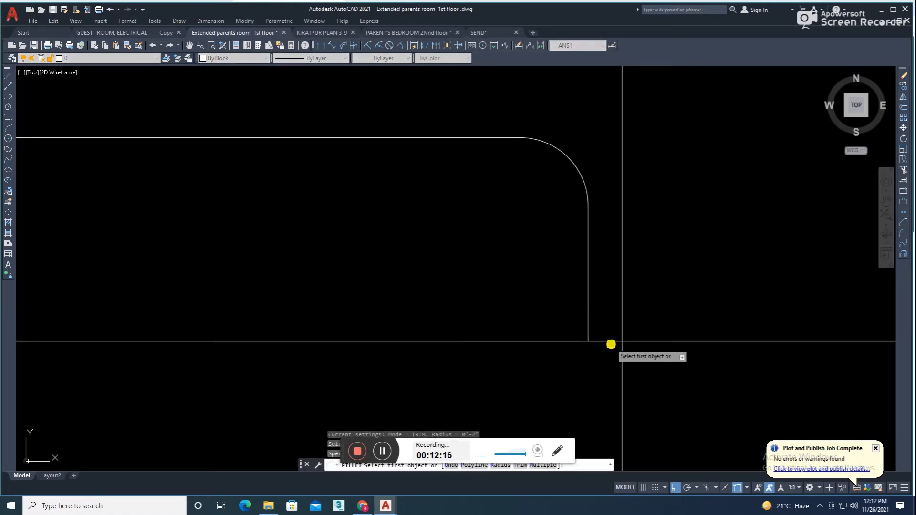
click(612, 343)
click(622, 376)
scroll(667, 368, down, 5)
scroll(682, 374, down, 2)
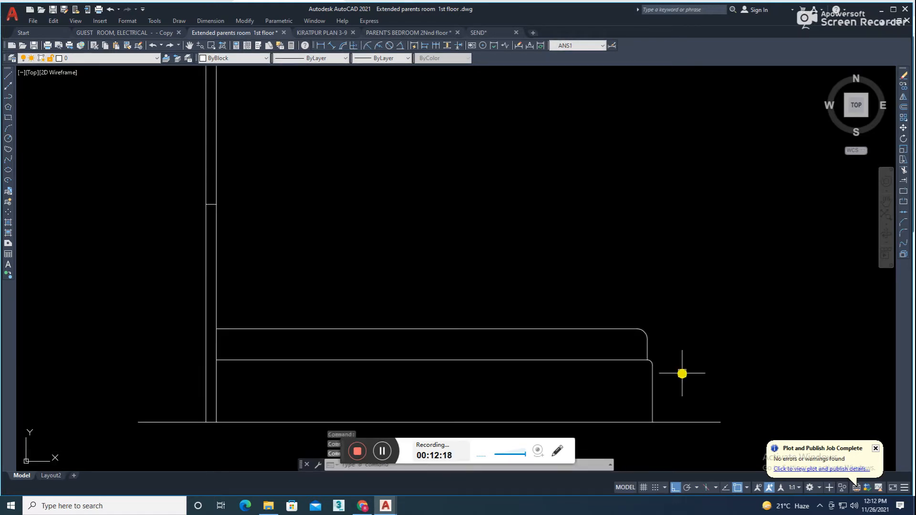
Step: Delete the bed base's rounded corner and join its top and foot lines in a square corner, saving the drawing
scroll(663, 386, up, 4)
click(647, 373)
key(ctrl+s)
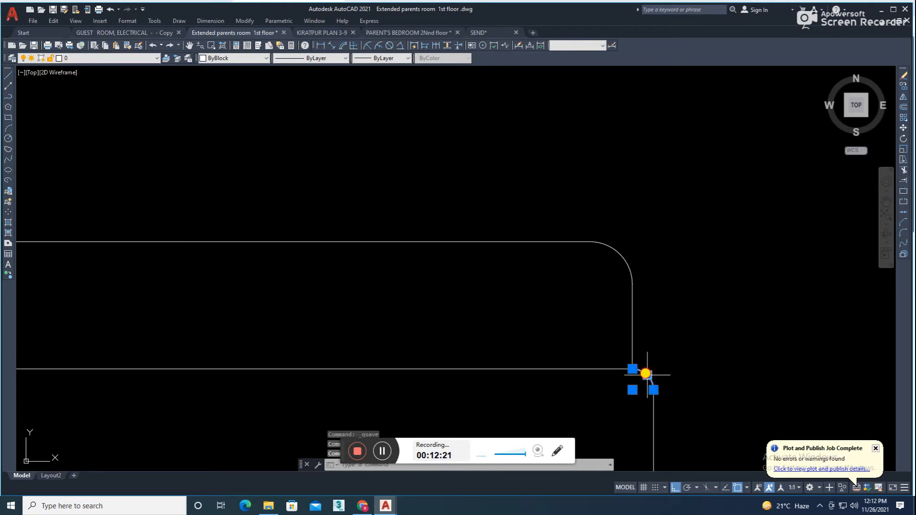
text(f)
key(space)
click(628, 369)
click(651, 402)
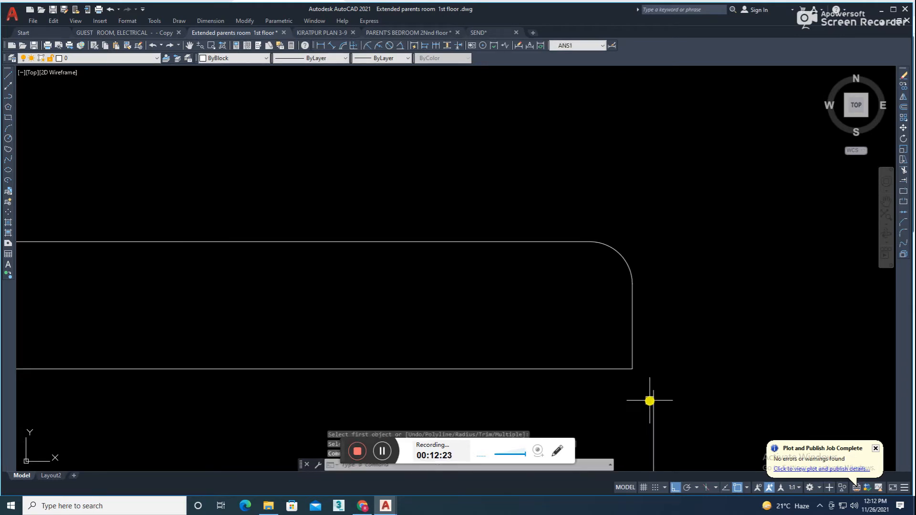
key(space)
key(space)
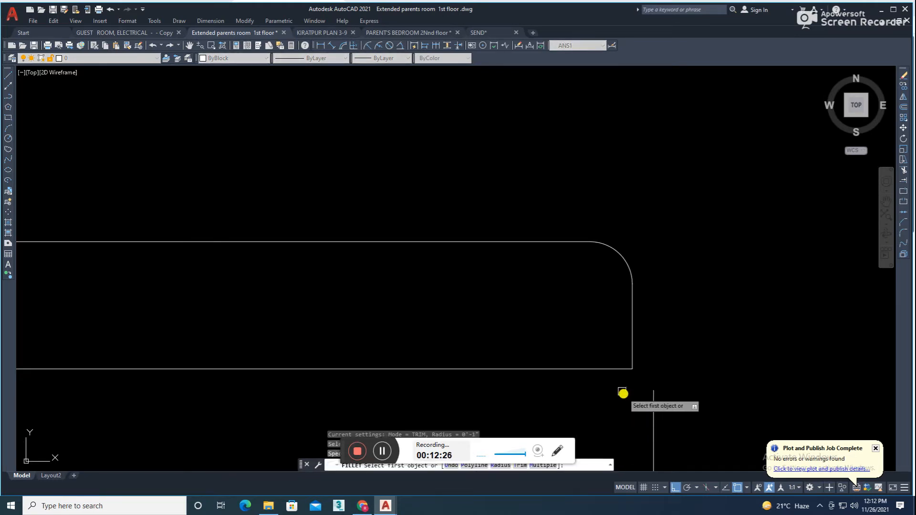
scroll(671, 371, down, 3)
key(Escape)
Step: Trim the headboard's two vertical lines above its top line in the side elevation
middle_drag(461, 326, 499, 379)
text(tr)
click(323, 205)
click(200, 189)
key(Escape)
scroll(249, 229, down, 4)
middle_drag(302, 313, 347, 285)
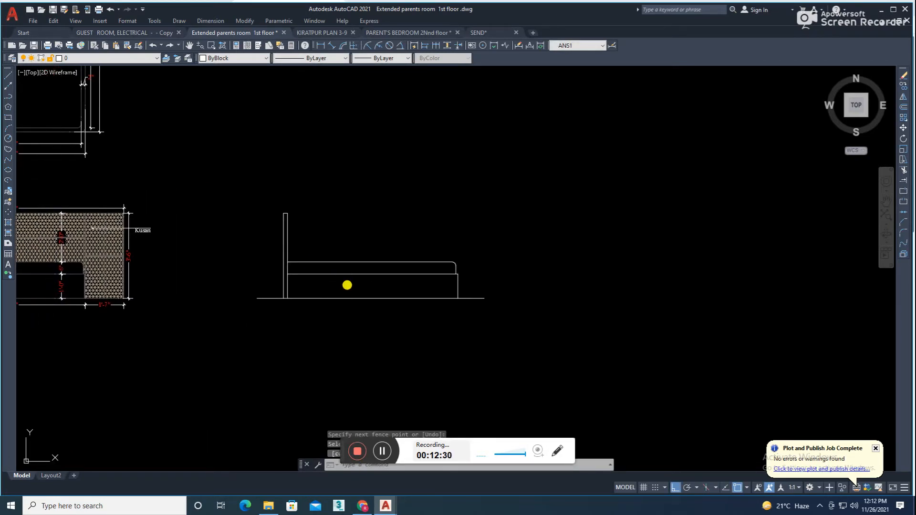
Step: Offset the headboard's front line toward the bed foot to mark the side table's front edge
scroll(290, 295, up, 4)
scroll(316, 286, up, 2)
text(o)
key(space)
key(space)
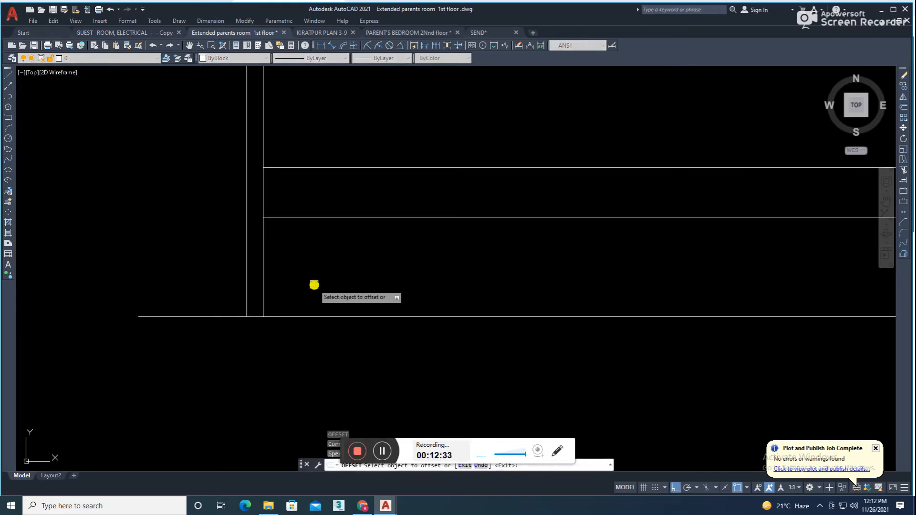
click(264, 265)
click(316, 260)
key(Escape)
Step: Trim the side table's front line above the bed base's top line and save the drawing
text(tr)
click(387, 203)
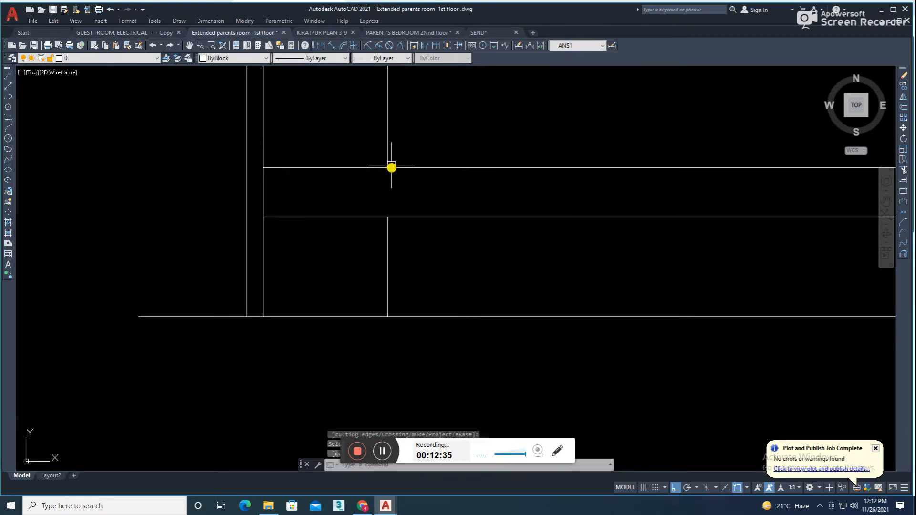
click(387, 159)
text(e)
scroll(406, 182, down, 4)
scroll(414, 205, down, 2)
middle_drag(416, 205, 424, 270)
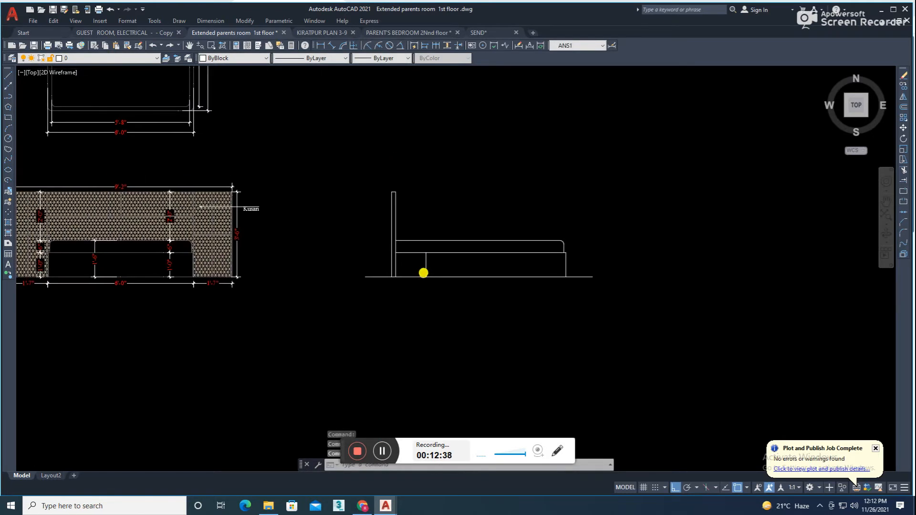
scroll(429, 272, up, 2)
key(ctrl+s)
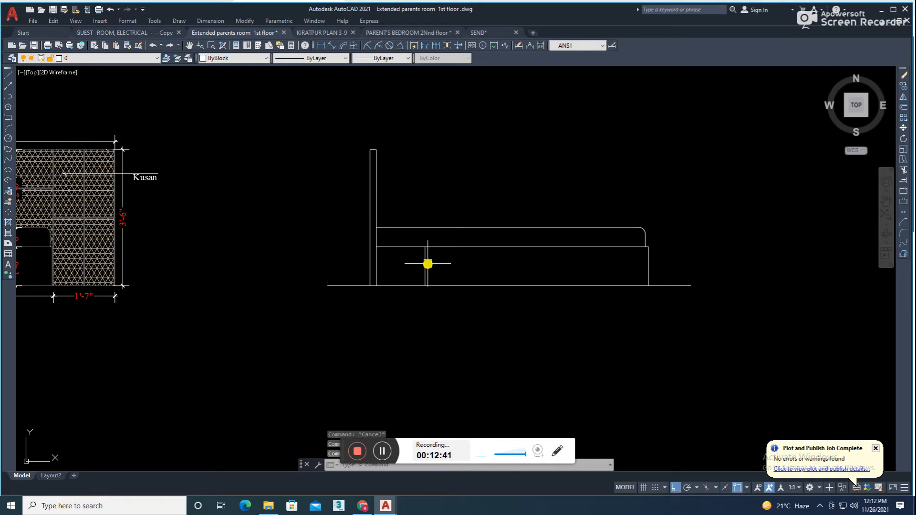
Step: Offset the side elevation's base line upward to mark the side table's underside
scroll(429, 267, up, 3)
text(o)
key(Return)
click(434, 324)
click(447, 283)
Step: Join the side table's underside and front lines in a square corner and clear the excess behind the headboard's front face
text(f)
key(Return)
click(401, 283)
click(404, 268)
scroll(277, 297, up, 1)
text(t)
key(Return)
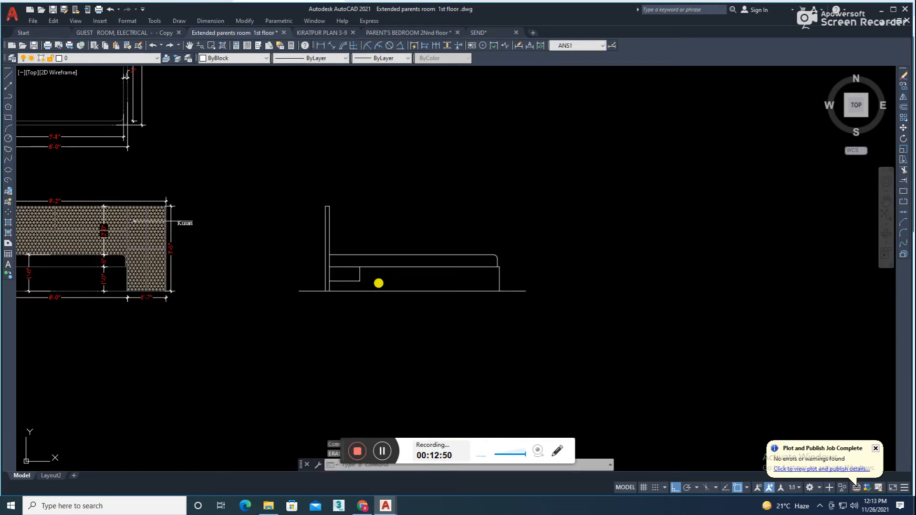
scroll(378, 283, down, 2)
middle_drag(303, 286, 388, 304)
scroll(503, 311, up, 2)
scroll(504, 301, down, 1)
middle_drag(504, 301, 485, 304)
scroll(422, 319, up, 2)
scroll(421, 319, down, 2)
middle_drag(421, 321, 555, 328)
scroll(554, 327, up, 2)
Step: Save the drawing and draw a vertical line from the side table's upper front corner to the mattress top line
key(ctrl+s)
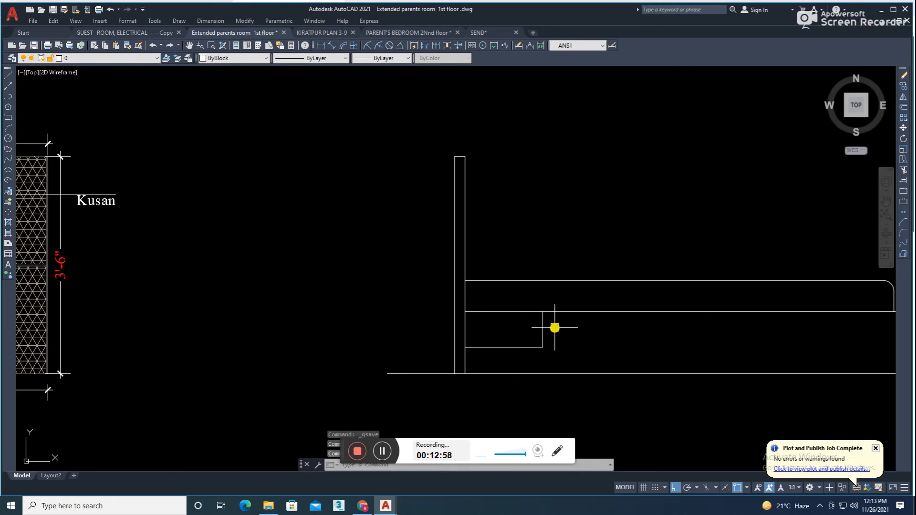
text(l)
key(space)
click(542, 312)
click(543, 281)
key(space)
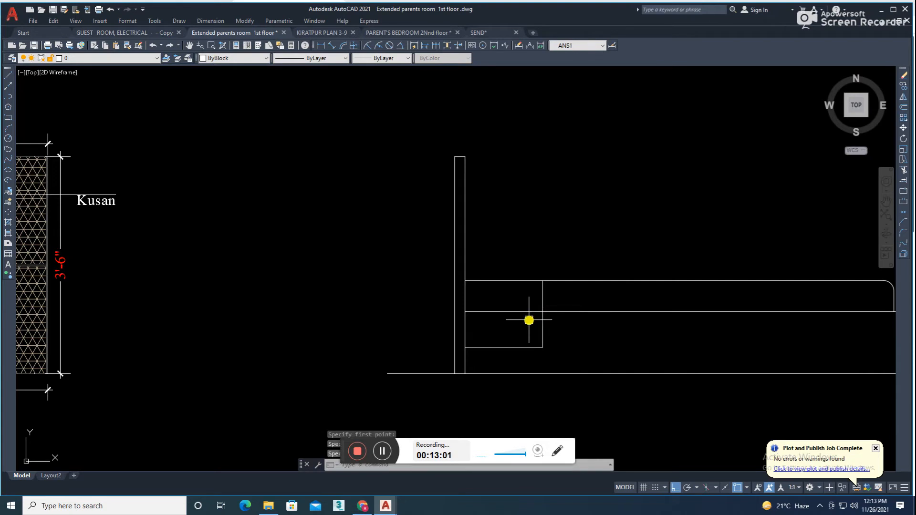
Step: Trim the bed base's top line where it crosses the side table
text(tr)
key(space)
click(507, 312)
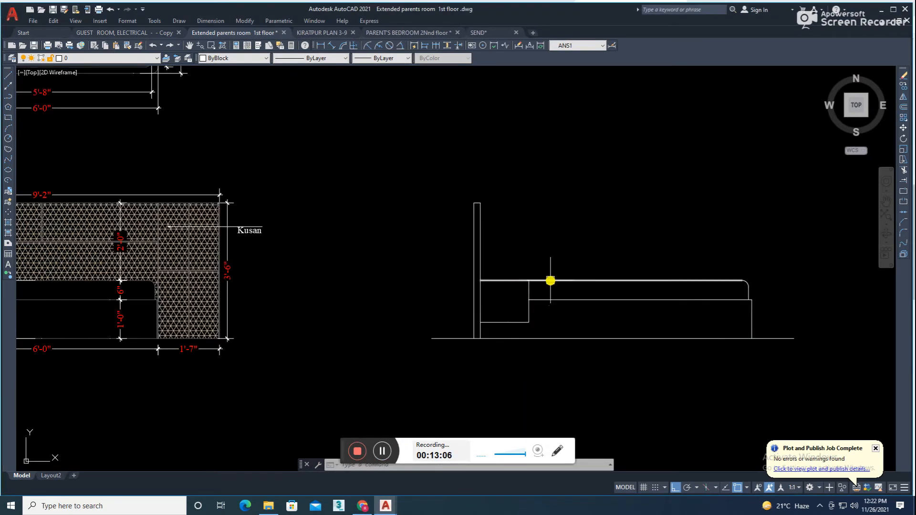
scroll(474, 311, down, 3)
key(Escape)
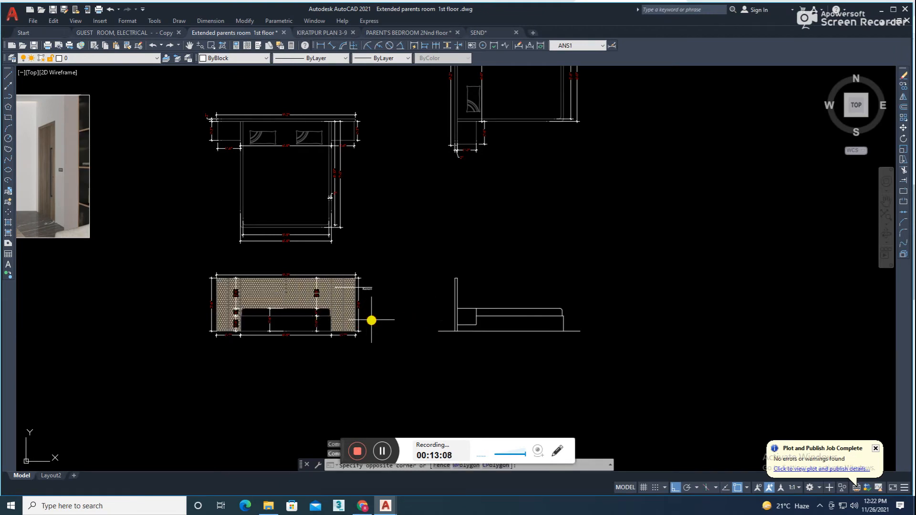
Step: Delete the main cushion hatch from the front elevation's headboard
scroll(379, 320, up, 5)
click(352, 321)
key(Delete)
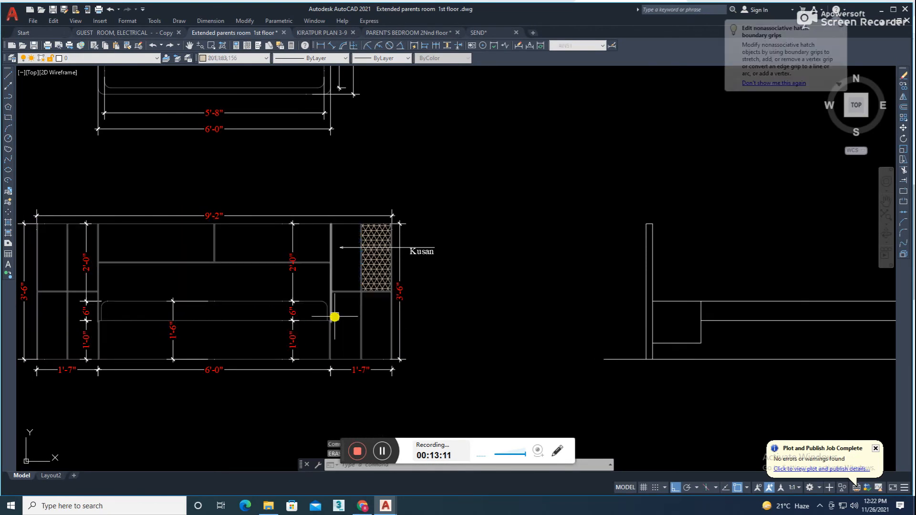
scroll(343, 315, up, 2)
scroll(341, 316, up, 2)
text(l)
key(Return)
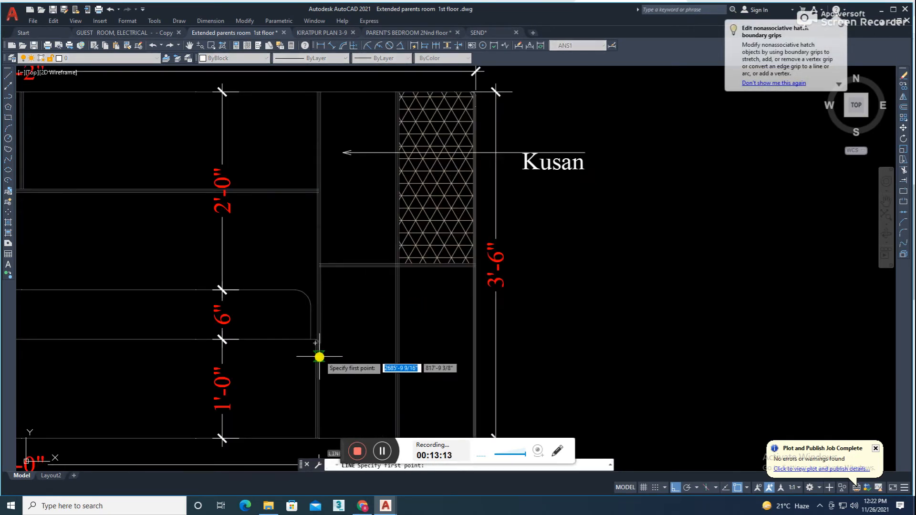
key(Escape)
scroll(399, 303, down, 5)
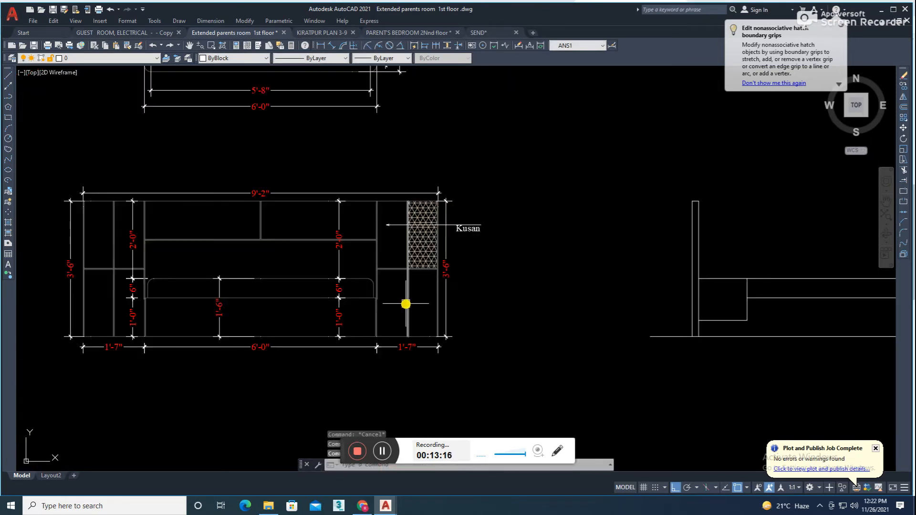
Step: Offset the front elevation's bottom line upward within the right side panel to mark the side table's underside
text(o)
key(Return)
scroll(405, 304, up, 2)
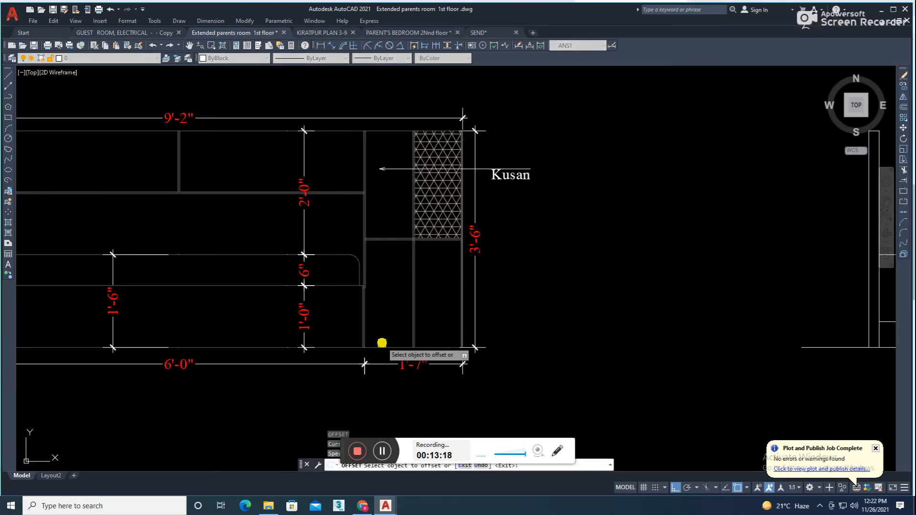
scroll(382, 343, up, 4)
key(Escape)
scroll(407, 313, down, 4)
Step: Draw a horizontal line from the mattress's top right corner to the headboard's right edge in the front elevation
text(l)
key(Return)
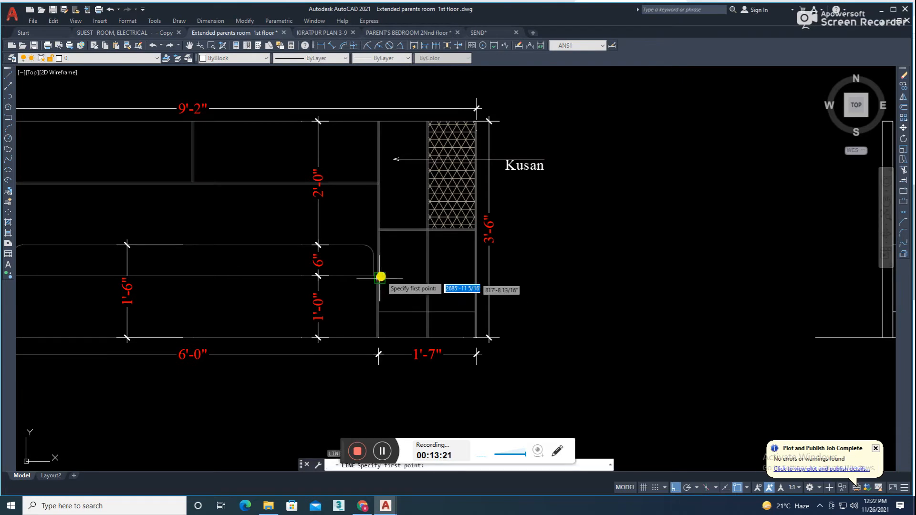
scroll(369, 245, up, 2)
click(540, 246)
key(Escape)
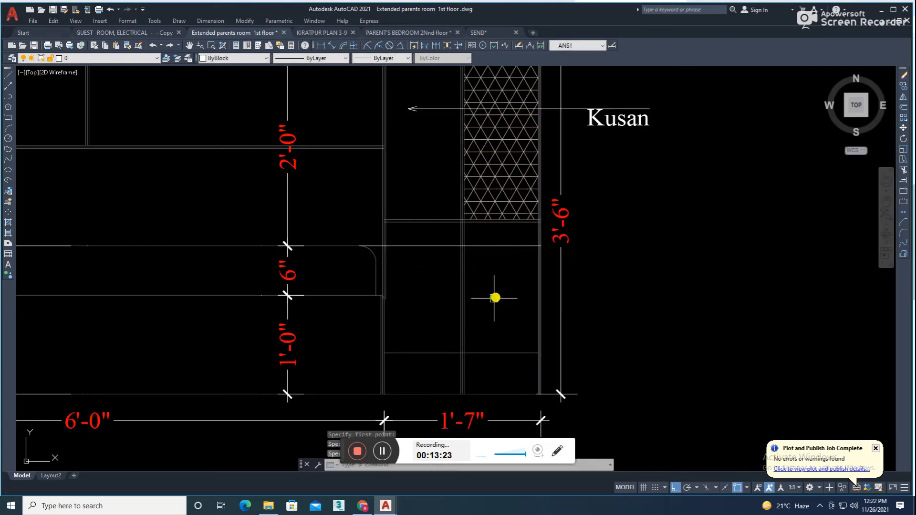
Step: Draw the side table's vertical left edge in the front elevation from its underside line upward, and fillet it to the top line
text(l)
key(Return)
click(379, 353)
scroll(386, 244, up, 6)
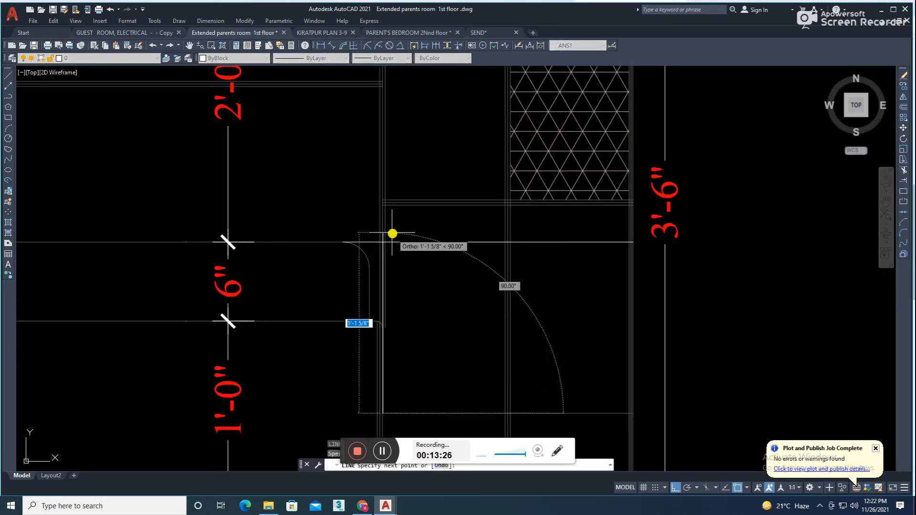
click(416, 220)
key(Escape)
text(f)
key(Return)
click(378, 261)
click(413, 246)
Step: Measure the side table's top line with an aligned dimension
scroll(416, 250, down, 4)
middle_drag(616, 280, 594, 270)
scroll(594, 270, down, 2)
click(332, 45)
key(Return)
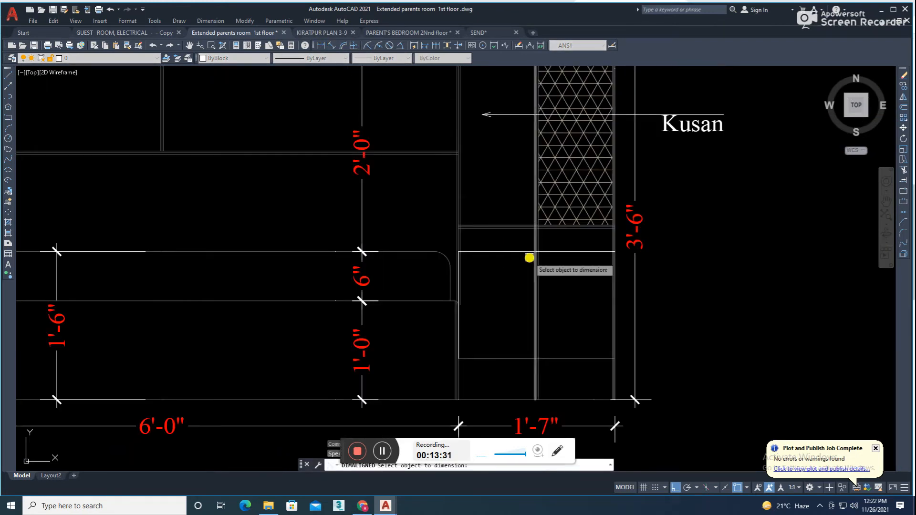
click(524, 252)
scroll(513, 258, up, 4)
scroll(513, 258, down, 4)
key(Escape)
Step: Offset the side table's left edge 1'6" outward to form its right edge in the front elevation
scroll(599, 280, down, 8)
middle_drag(599, 280, 589, 374)
scroll(664, 190, up, 2)
scroll(665, 191, down, 2)
middle_drag(509, 364, 524, 275)
scroll(524, 278, up, 6)
key(Escape)
text(o)
key(Return)
text(1'6)
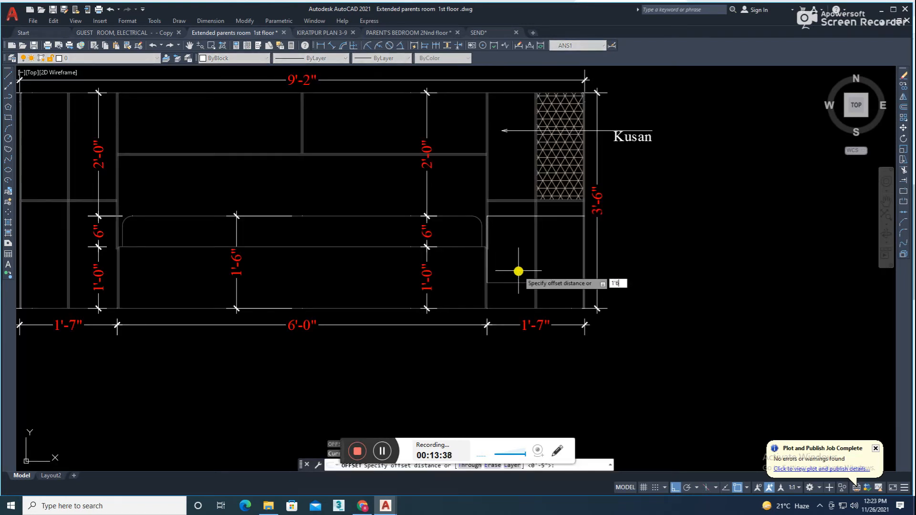
key(Return)
scroll(501, 260, up, 2)
key(Escape)
scroll(542, 257, up, 4)
Step: Fillet the side table's right edge to its top and underside lines to form closed corners
text(f)
key(Return)
click(628, 156)
click(639, 197)
key(Return)
click(639, 232)
middle_drag(617, 393, 598, 308)
click(574, 343)
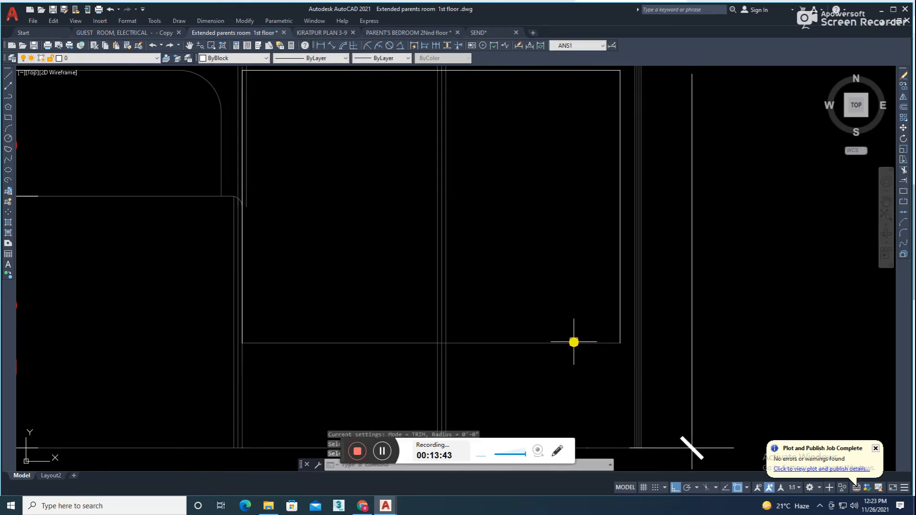
scroll(570, 338, down, 4)
key(Escape)
Step: Check the side tables in the reference photo, and move the table's underside line upward in the side elevation
scroll(570, 324, down, 8)
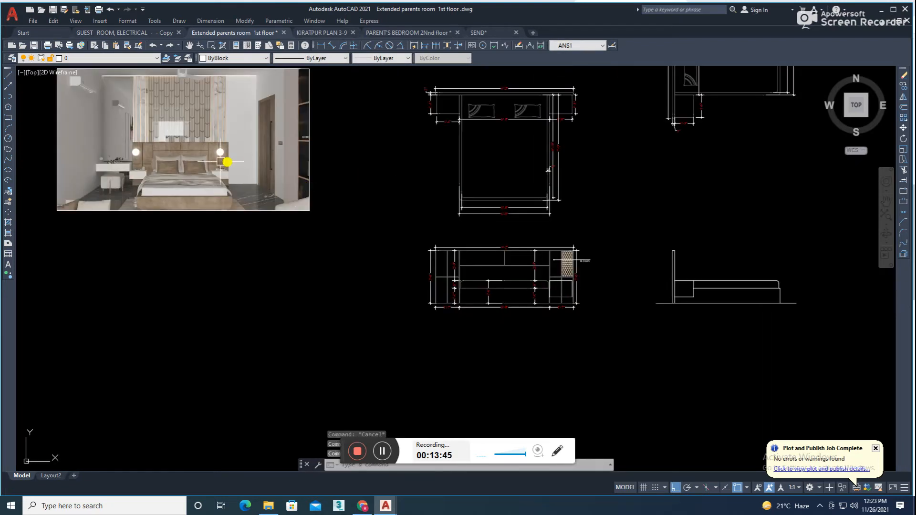
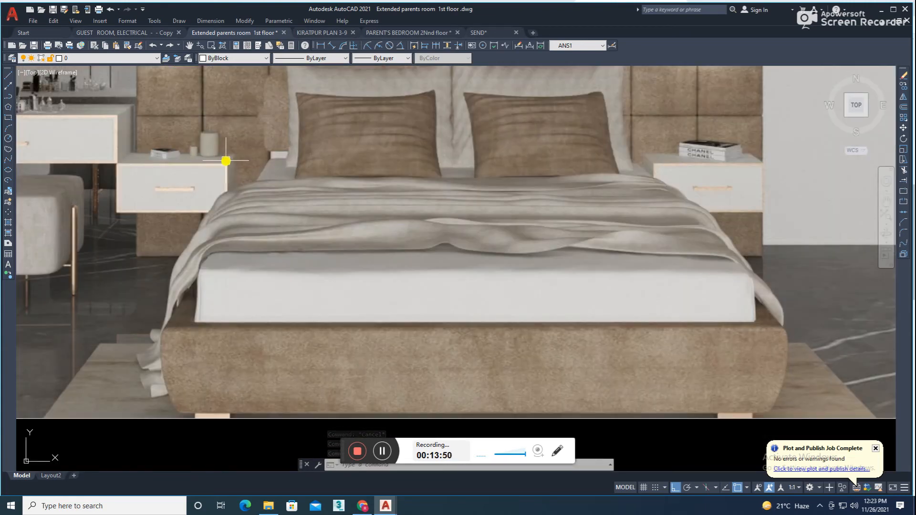
scroll(611, 307, up, 6)
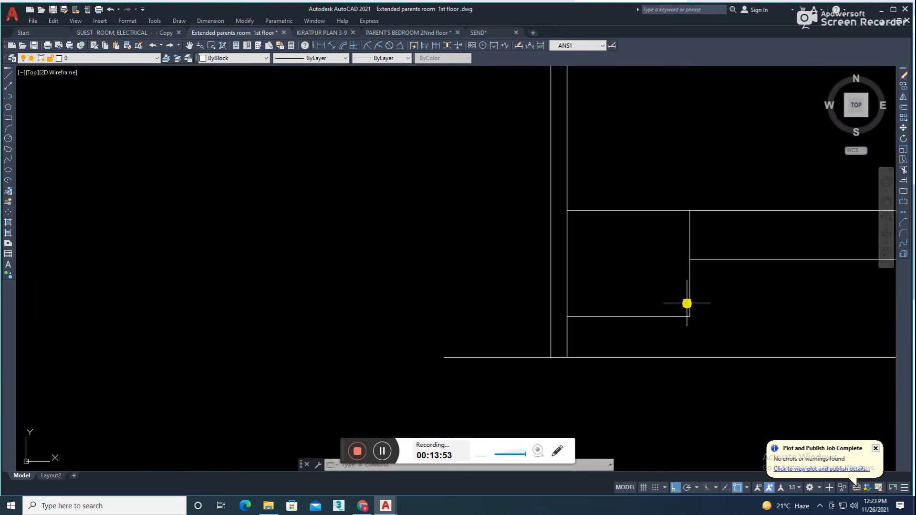
text(m)
key(Return)
click(761, 317)
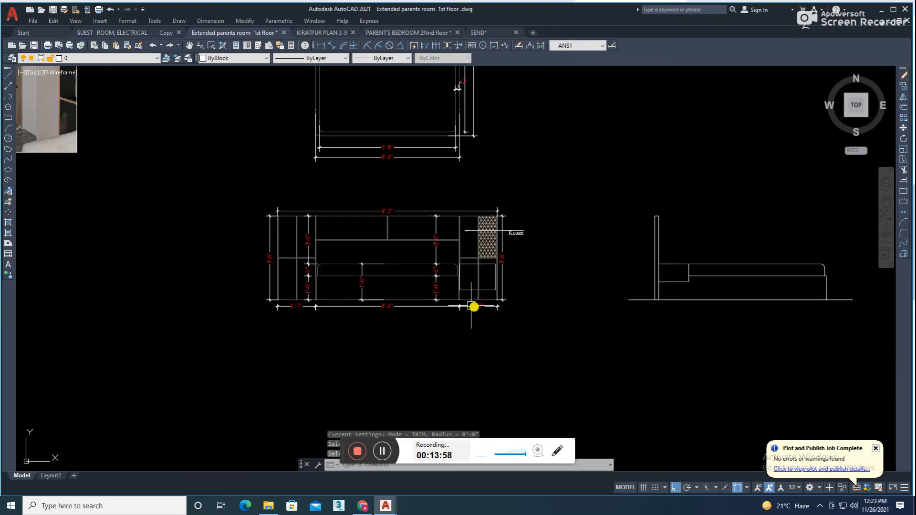
Step: Move the front elevation side table's underside up 4" and fillet its lower corners
scroll(477, 270, up, 4)
middle_drag(505, 313, 526, 337)
click(527, 335)
click(519, 363)
text(m)
key(Return)
click(668, 351)
text(4)
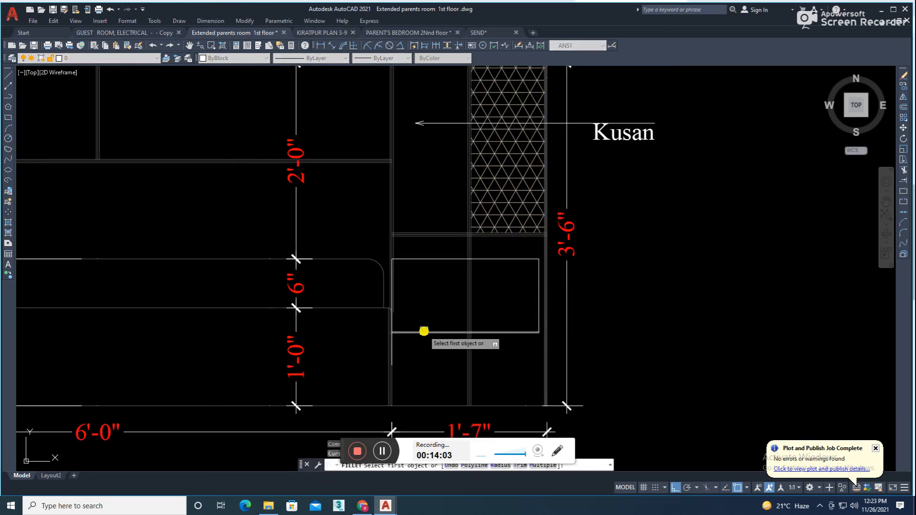
scroll(396, 314, up, 2)
click(390, 318)
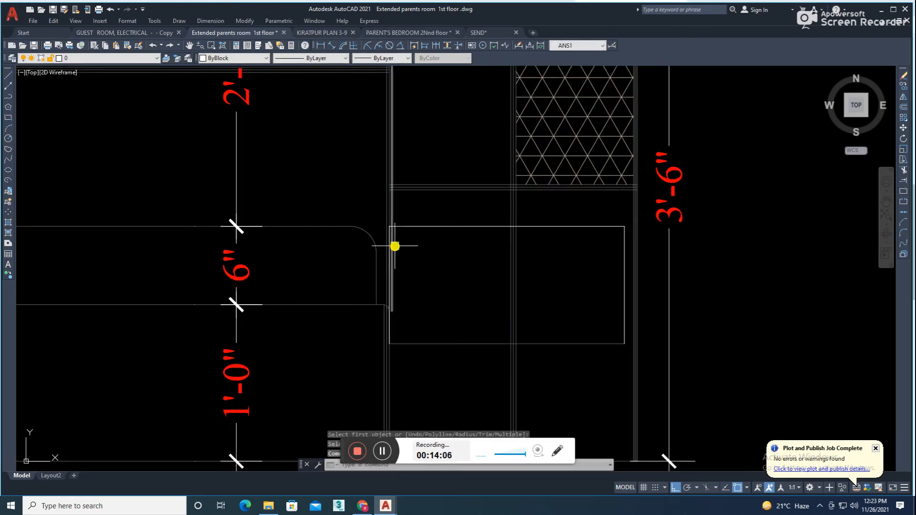
Step: Match the side table's other edges to the properties of its grey underside line in the front elevation
scroll(440, 271, down, 12)
scroll(282, 215, up, 7)
scroll(435, 286, up, 4)
scroll(568, 256, down, 8)
scroll(605, 372, up, 6)
click(590, 354)
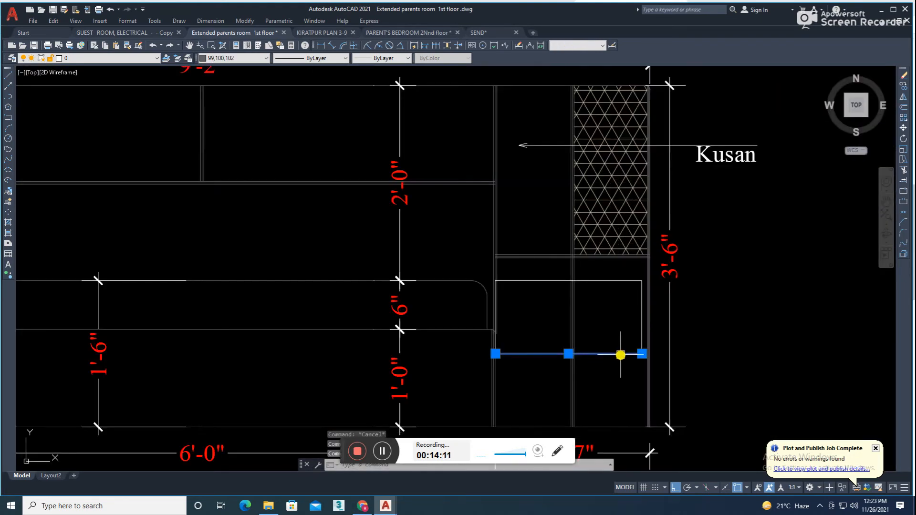
text(a)
key(Return)
scroll(497, 300, up, 6)
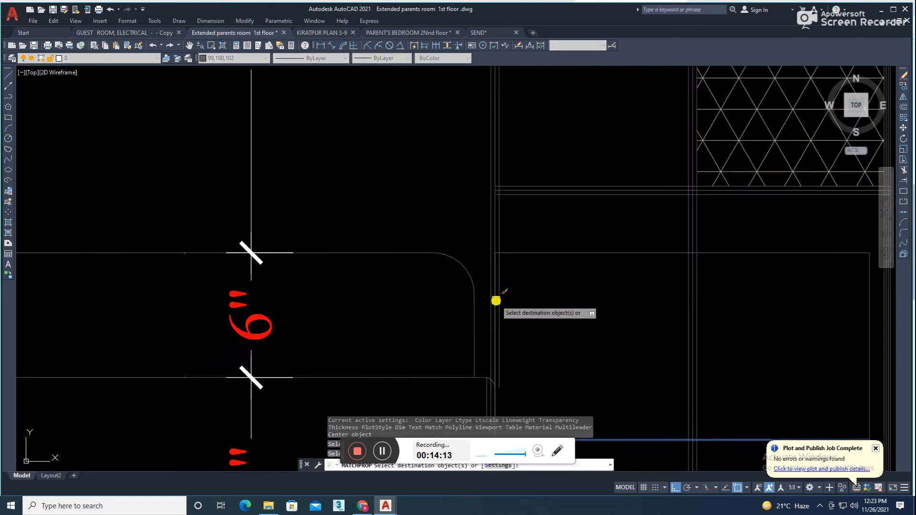
key(Escape)
Step: Trim away the headboard panel lines running through the side table in the front elevation
scroll(565, 299, down, 3)
text(tr)
key(Return)
scroll(557, 312, up, 2)
click(536, 294)
scroll(565, 301, down, 2)
drag(659, 308, 602, 316)
scroll(721, 317, up, 4)
scroll(636, 307, down, 2)
key(Escape)
middle_drag(577, 315, 588, 320)
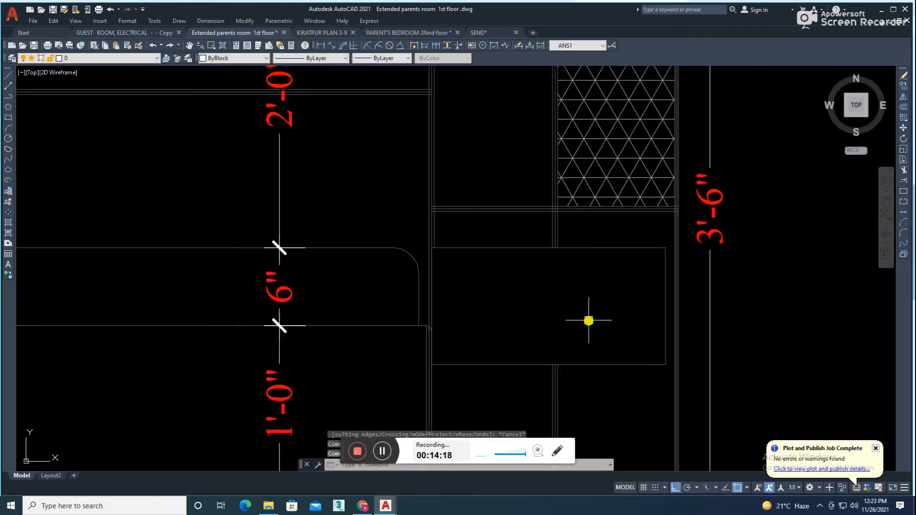
Step: Offset all four side table edges 0.5" inward to outline a frame
text(o)
key(Return)
text(.5)
key(Return)
scroll(511, 258, up, 2)
click(508, 243)
click(498, 278)
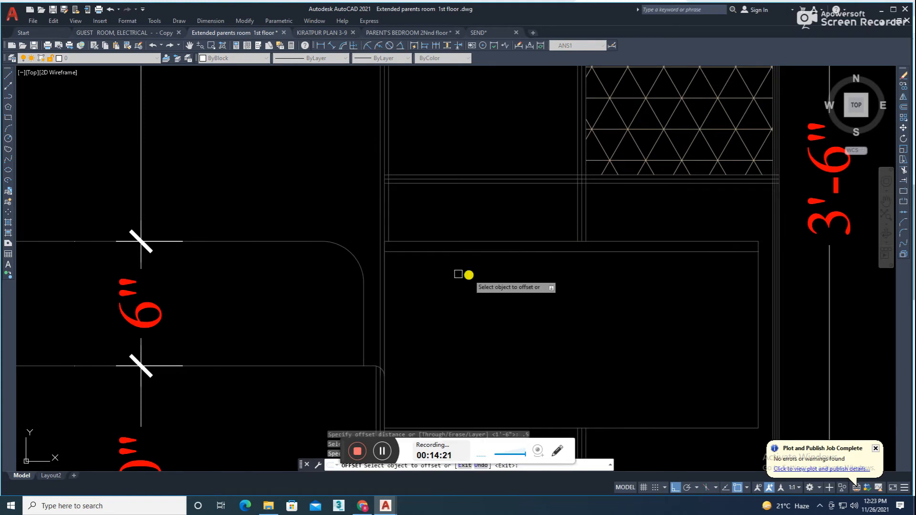
scroll(411, 272, up, 2)
click(369, 262)
scroll(466, 240, down, 4)
scroll(485, 313, up, 3)
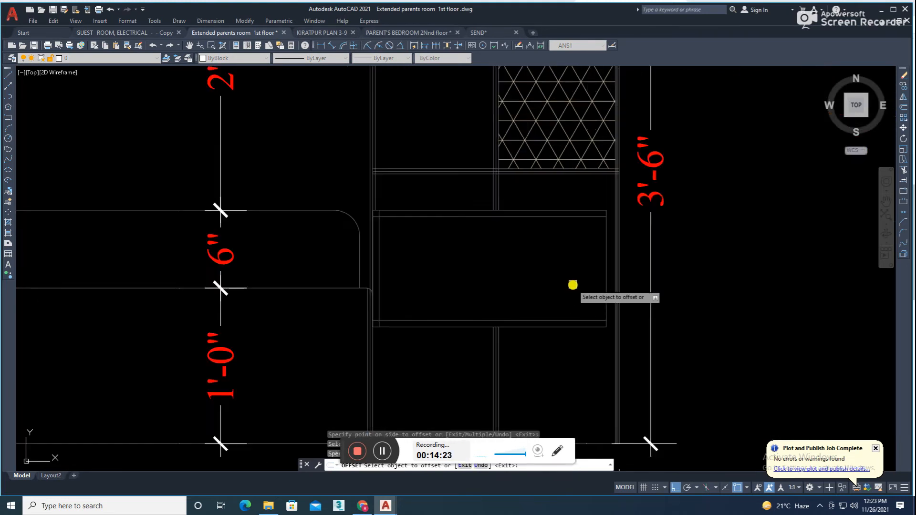
click(605, 265)
click(379, 233)
Step: Fillet the inner frame lines at their corners to form a closed inner rectangle
key(Escape)
text(f)
key(Return)
click(568, 320)
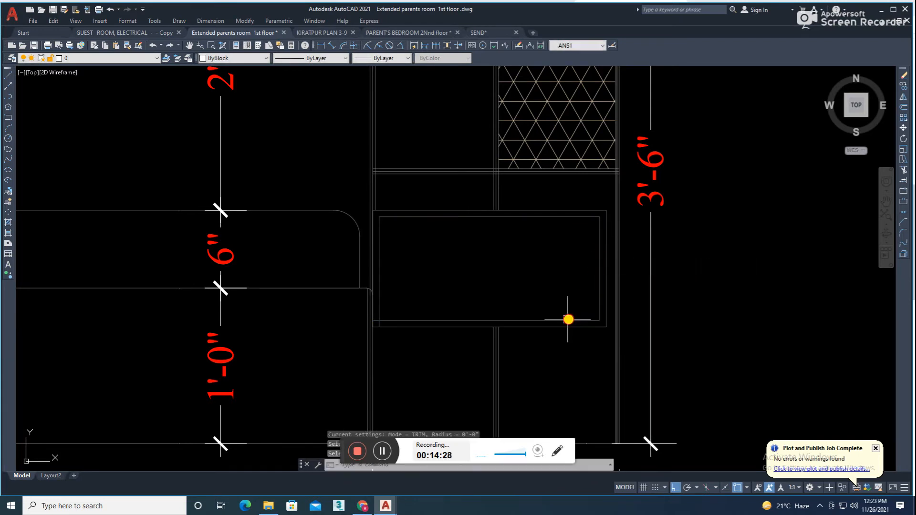
click(380, 289)
Step: Hatch the border between the side table's outer and inner rectangles
scroll(439, 284, down, 4)
middle_drag(442, 286, 468, 320)
text(h)
key(Return)
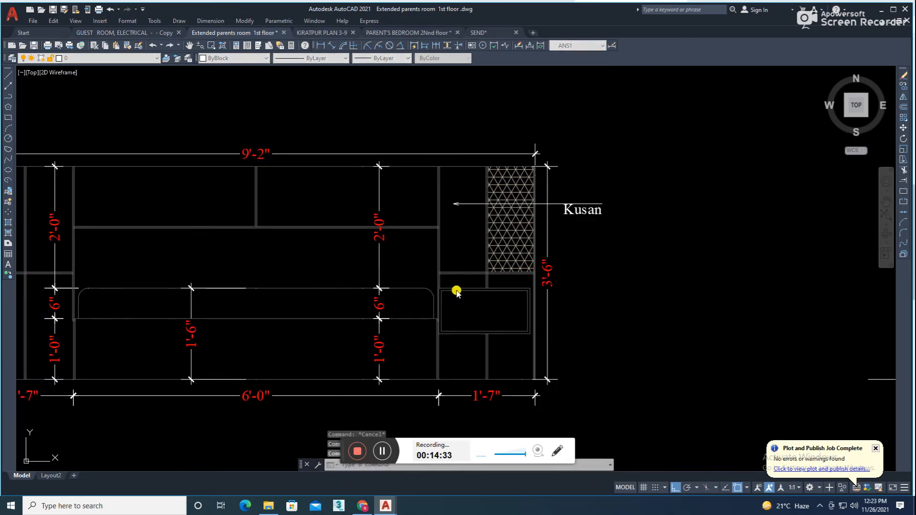
click(459, 289)
key(Return)
key(Return)
scroll(467, 290, up, 8)
scroll(473, 286, down, 6)
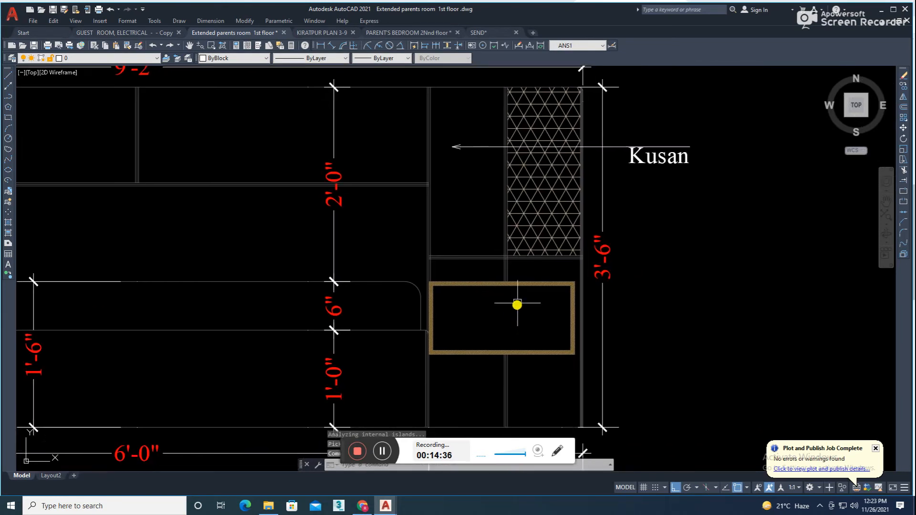
Step: Set the side table frame hatch's scale to 0.5 and save the drawing
scroll(506, 254, up, 7)
click(505, 254)
click(620, 206)
text(.5)
click(528, 334)
key(Escape)
scroll(529, 329, down, 7)
key(ctrl+s)
middle_drag(515, 319, 513, 335)
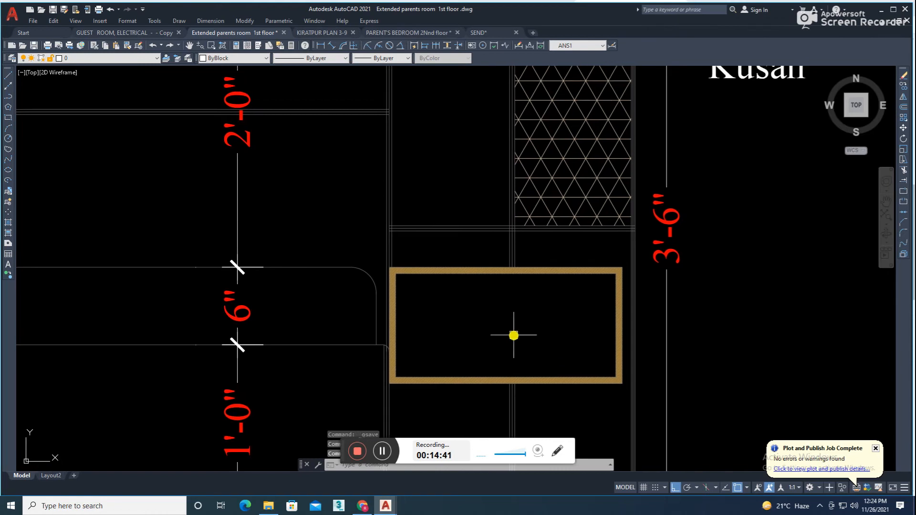
Step: Offset the frame's inner top edge downward to mark the drawer handle's upper line
key(Return)
scroll(499, 278, up, 6)
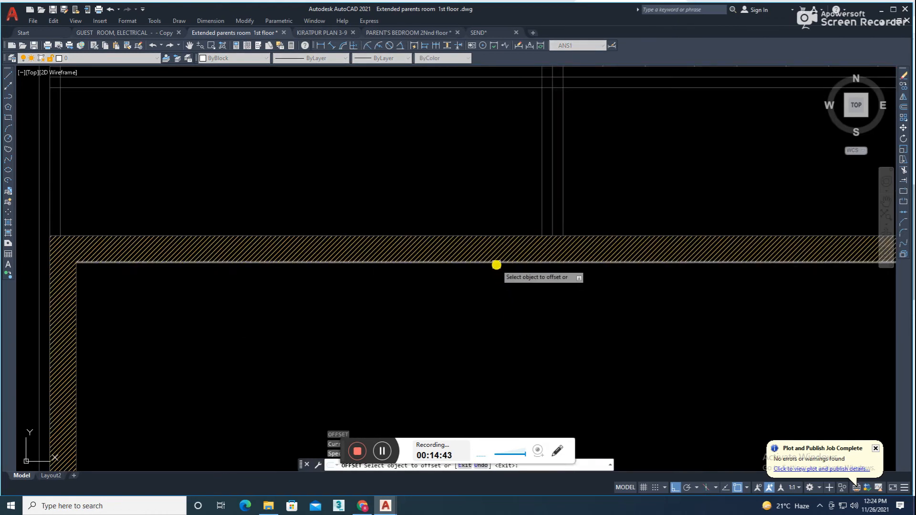
click(497, 263)
click(505, 293)
key(Escape)
scroll(482, 266, down, 6)
key(Escape)
key(Escape)
middle_drag(551, 329, 552, 344)
key(Escape)
click(526, 293)
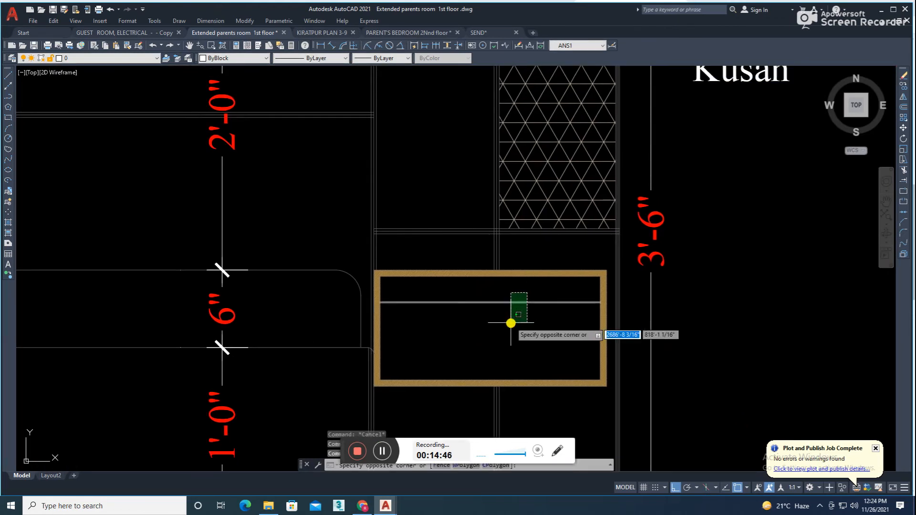
text(o)
key(Return)
text(1)
key(Return)
click(501, 303)
key(Escape)
Step: Offset the handle's upper line 0.5" downward to form its lower line
text(o)
key(Return)
key(Return)
click(502, 302)
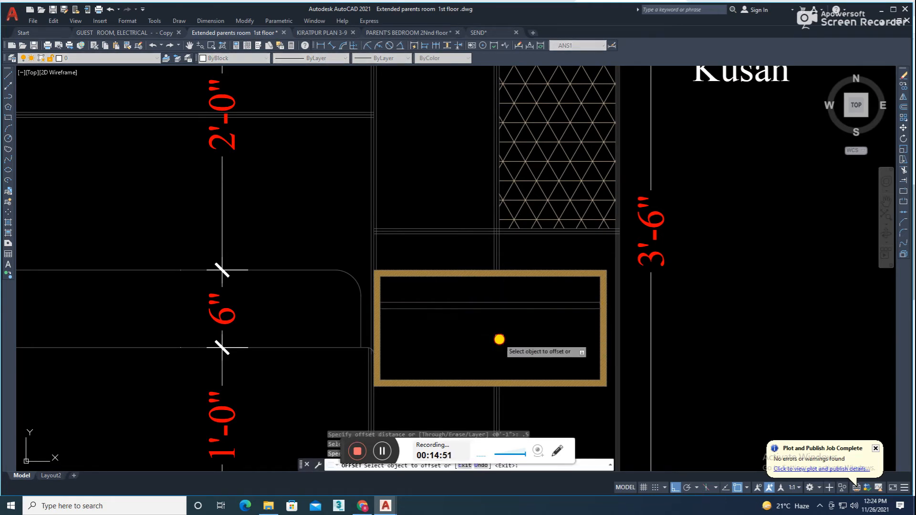
click(501, 338)
key(Escape)
Step: Draw a short vertical line between the two handle lines at their midpoint
text(l)
key(Return)
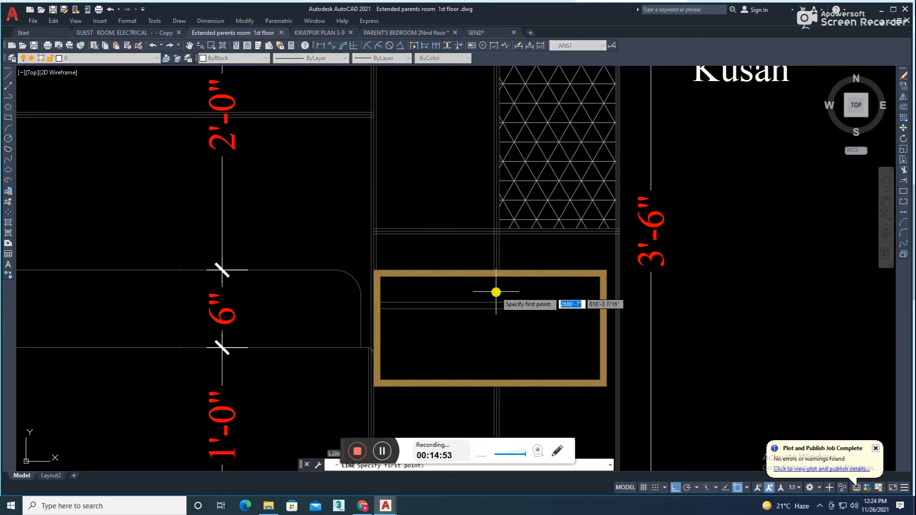
click(492, 304)
scroll(491, 303, up, 2)
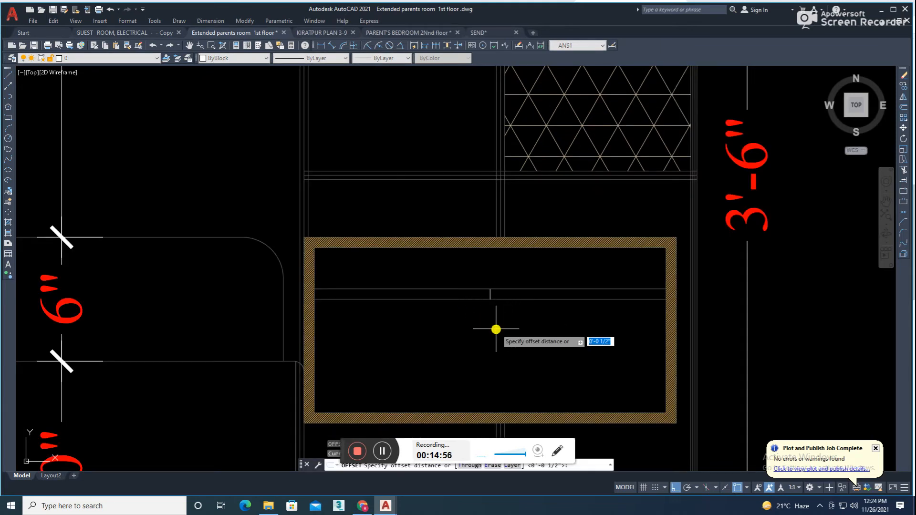
Step: Offset the handle's centre line to both sides to mark its ends, and erase the centre line
key(Return)
scroll(488, 308, up, 4)
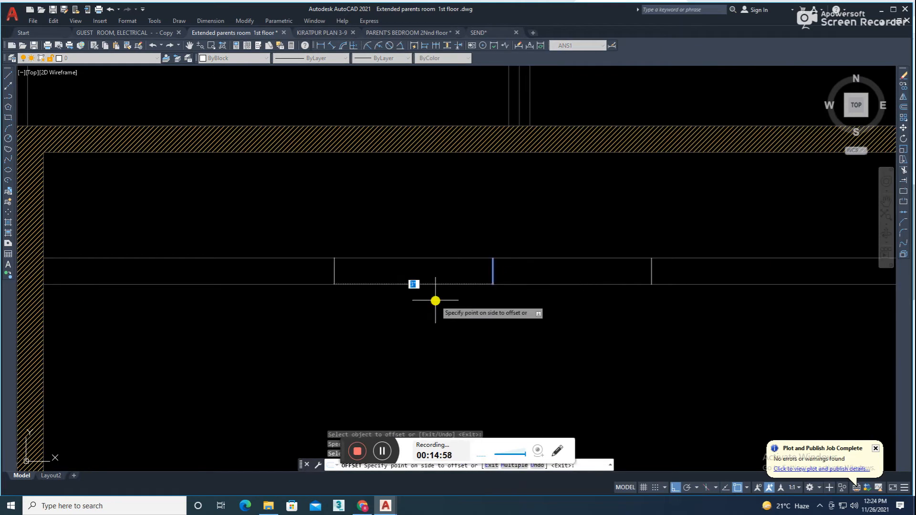
key(Return)
scroll(443, 260, down, 6)
scroll(505, 319, up, 4)
Step: Trim both horizontal handle lines outside the two end lines, and select the handle's lower line
text(tr)
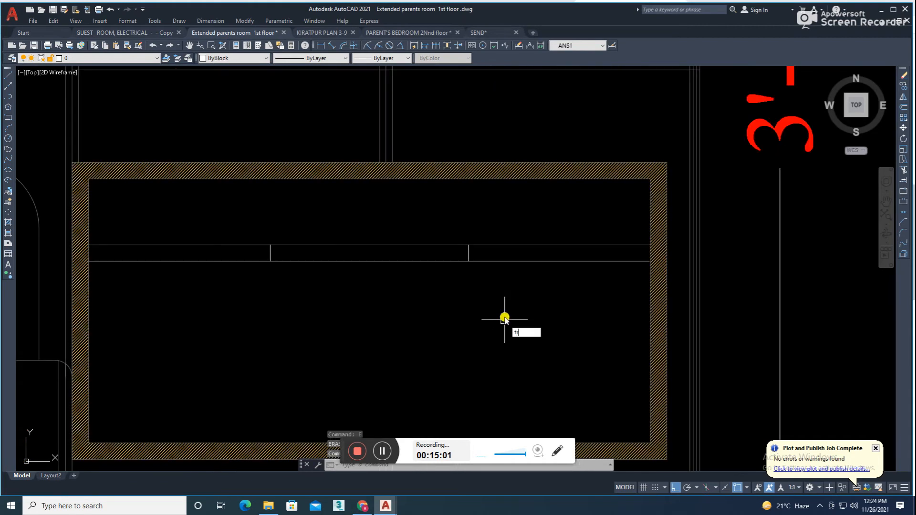
key(Return)
click(517, 290)
click(528, 239)
click(210, 264)
click(217, 238)
key(Return)
click(292, 262)
scroll(320, 309, down, 4)
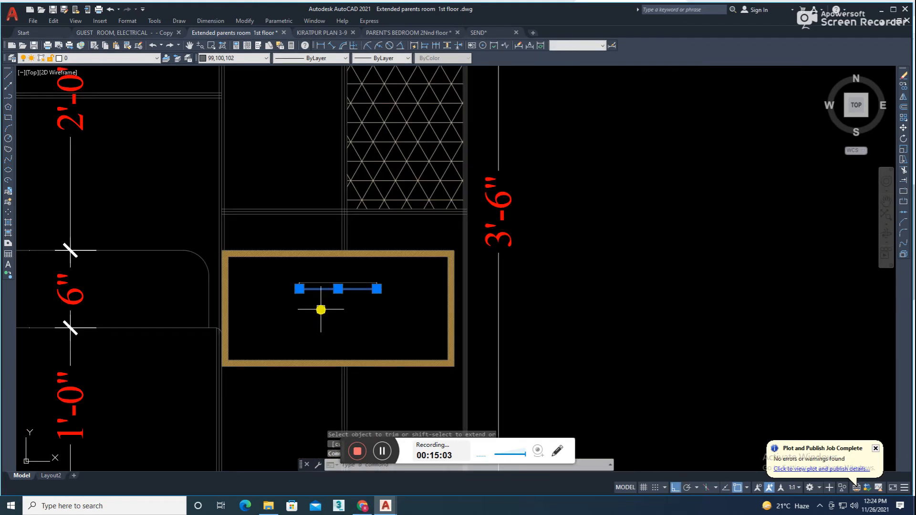
Step: Match the properties of the handle's remaining outline to those of its lower line
key(Return)
click(291, 266)
click(391, 313)
key(Return)
scroll(405, 346, down, 2)
scroll(393, 337, up, 4)
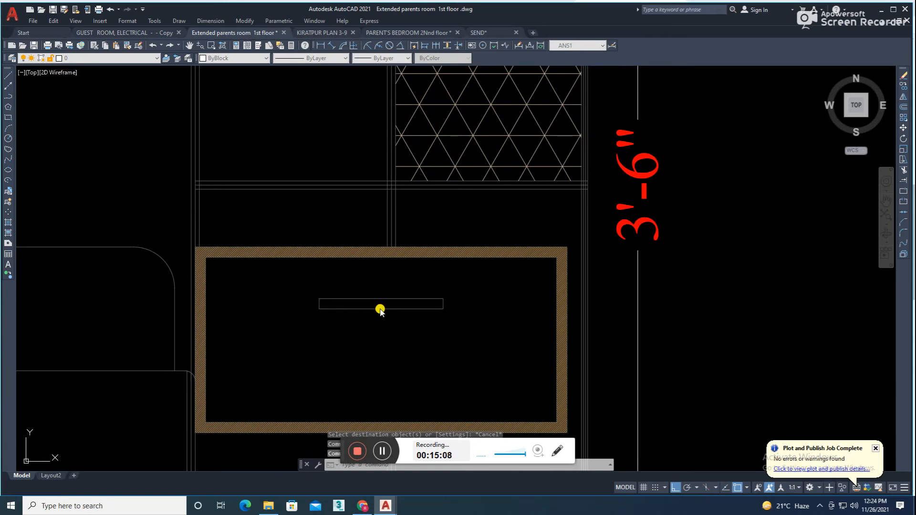
Step: Hatch the inside of the drawer handle and match that hatch to the side table's frame hatch
click(380, 308)
key(Return)
key(Return)
scroll(356, 249, up, 6)
click(353, 262)
scroll(361, 260, down, 8)
text(ma)
key(Return)
scroll(393, 302, up, 4)
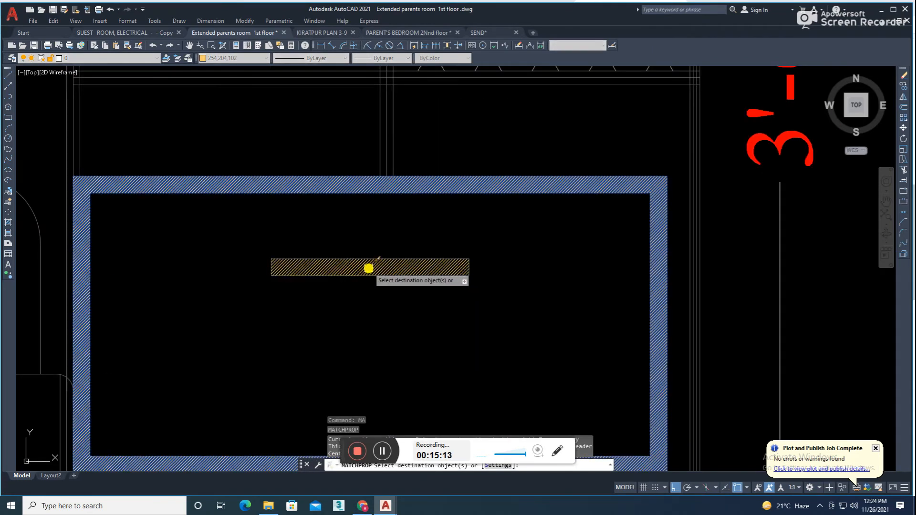
click(369, 269)
key(Escape)
scroll(367, 304, down, 2)
click(285, 259)
click(535, 333)
click(269, 203)
click(255, 266)
scroll(297, 254, down, 4)
scroll(301, 266, down, 2)
middle_drag(272, 356, 400, 318)
middle_drag(260, 320, 538, 373)
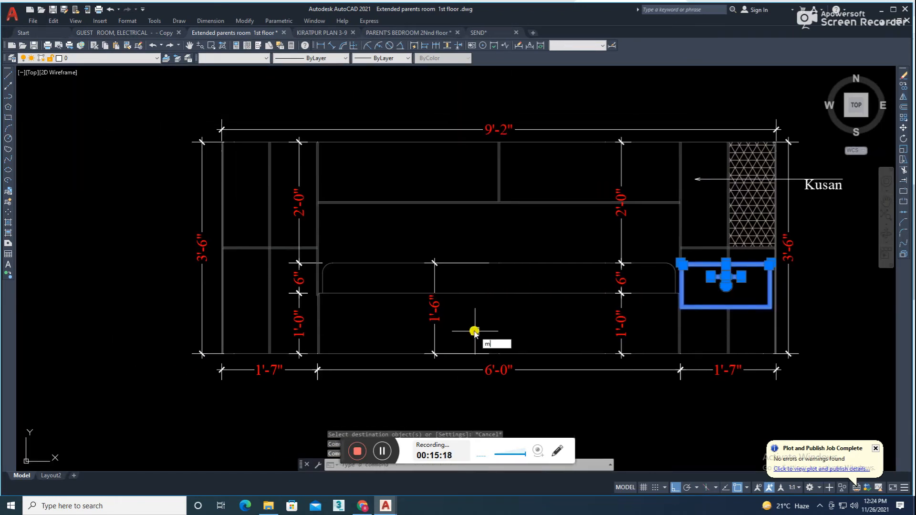
text(m)
key(Return)
scroll(678, 261, up, 4)
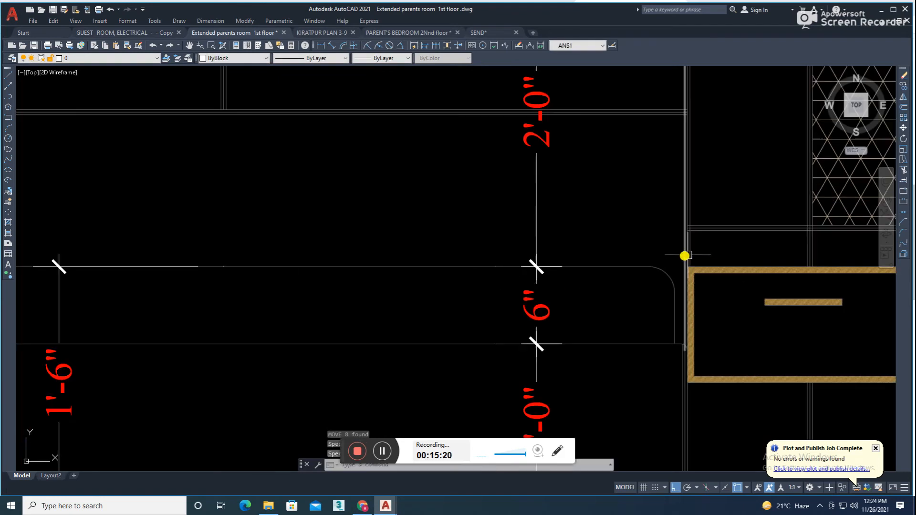
Step: Mirror the hatched drawer frame and handle about the bed's vertical centre line onto the opposite side table
click(751, 256)
click(712, 316)
middle_drag(758, 283, 682, 291)
click(682, 291)
click(782, 320)
scroll(859, 316, up, 4)
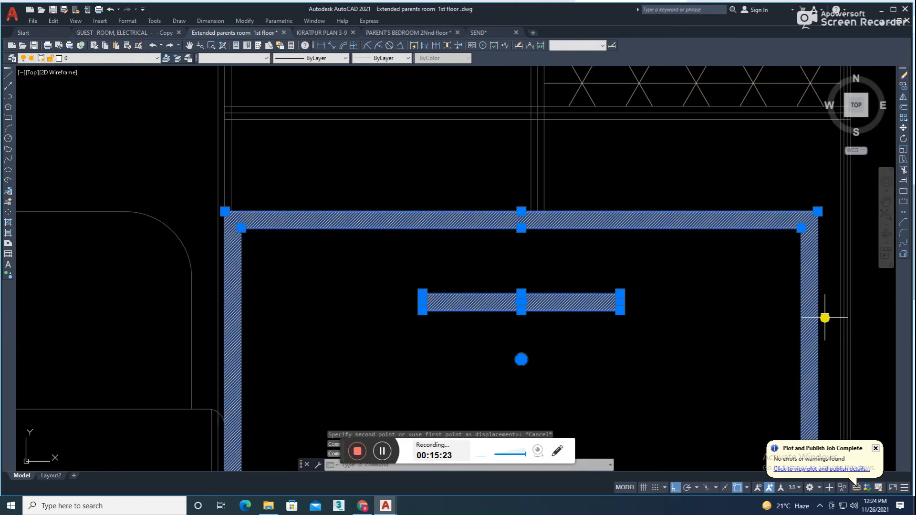
scroll(678, 322, down, 4)
scroll(471, 317, up, 4)
scroll(565, 307, up, 2)
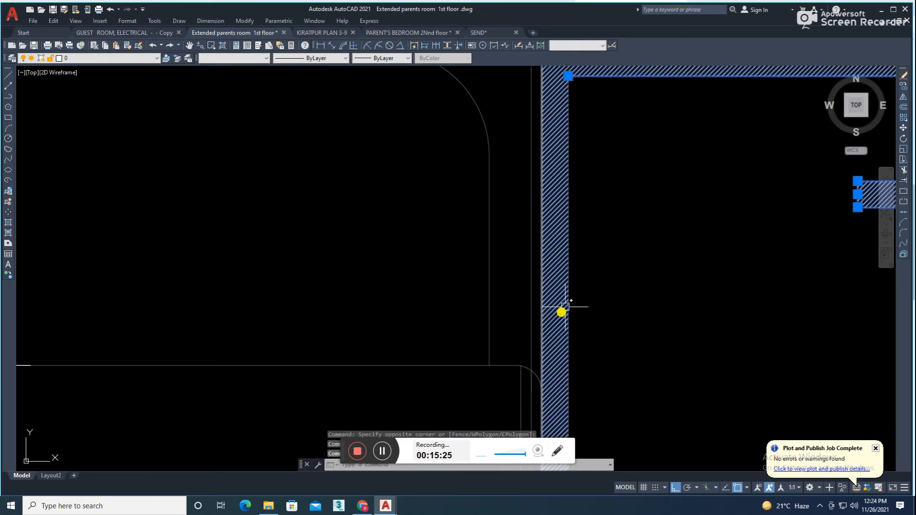
click(550, 300)
scroll(556, 307, down, 5)
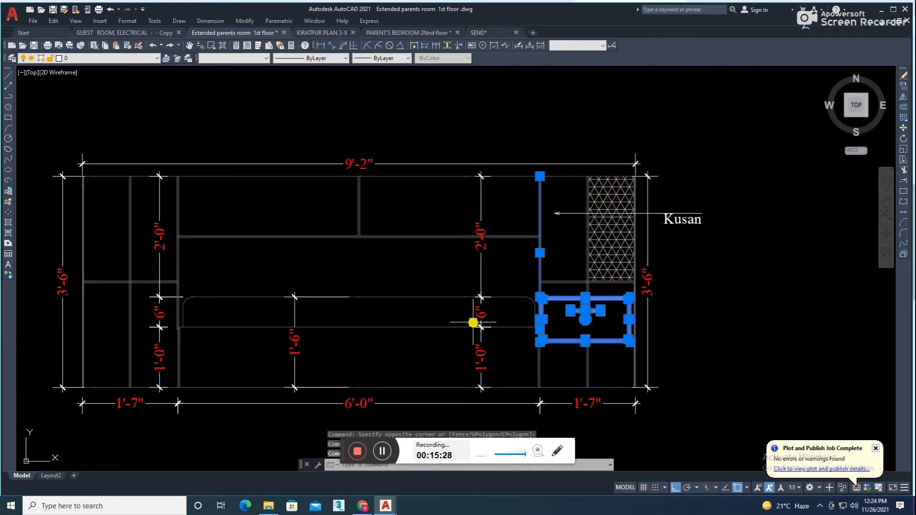
key(Return)
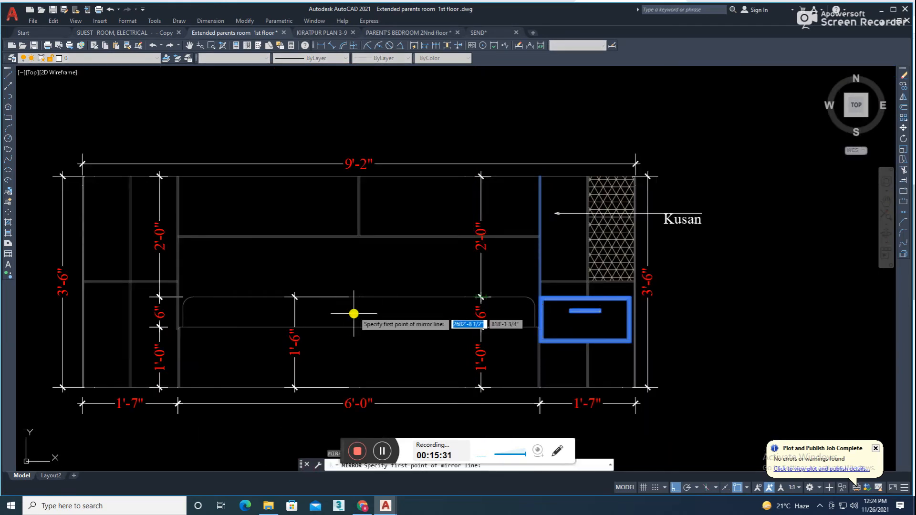
click(359, 328)
scroll(167, 300, up, 5)
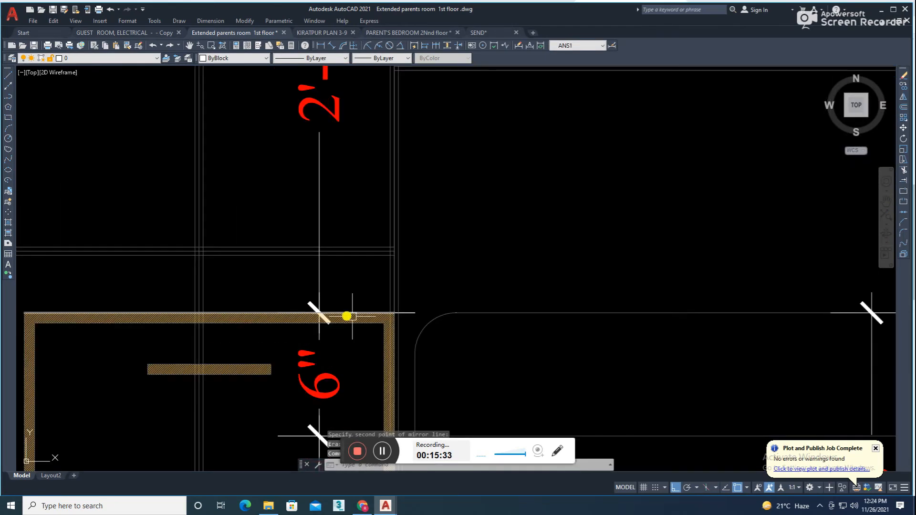
Step: Save the drawing with the mirrored drawer front
scroll(466, 314, down, 3)
scroll(574, 356, down, 2)
mouse_move(575, 355)
middle_down()
mouse_move(336, 356)
mouse_move(457, 366)
middle_up()
key(ctrl+s)
middle_drag(371, 350, 408, 341)
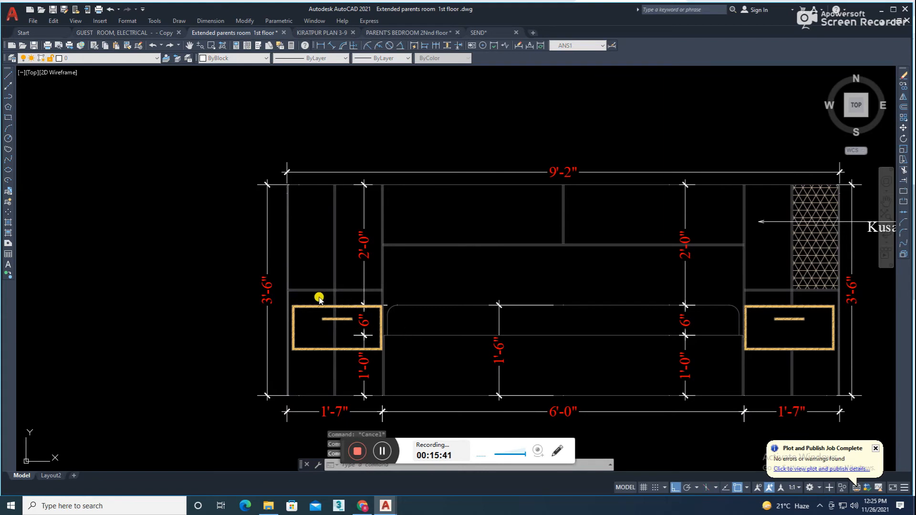
Step: Hatch the headboard and side-table panels of the front elevation around the drawers, leaving out the bed
text(h)
key(Return)
click(342, 375)
click(327, 253)
click(406, 239)
click(449, 256)
click(593, 224)
click(753, 213)
click(814, 304)
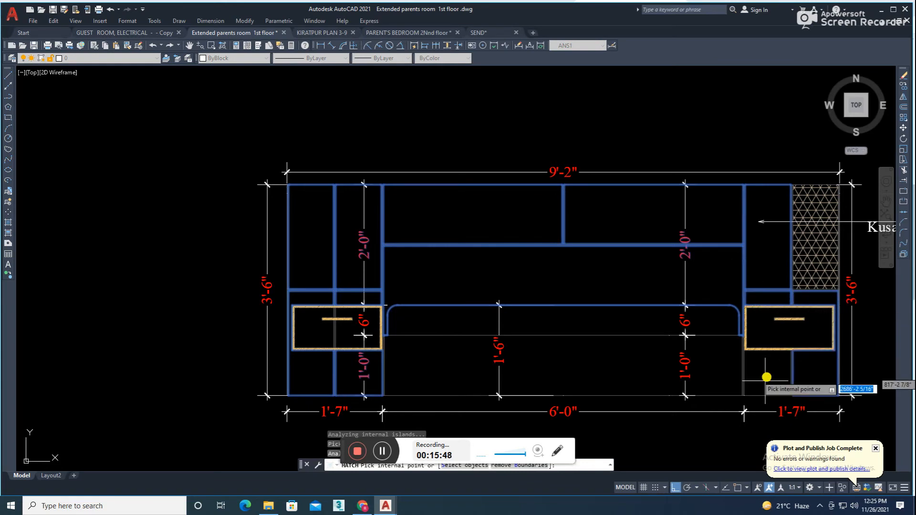
key(Return)
Step: Match the new front-elevation hatch to the triangular hatch of the panel labelled "Kusan"
key(Return)
text(ma)
key(Return)
click(695, 272)
key(Escape)
Step: Examine the hatched front elevation and compare it with the bed's side elevation
scroll(691, 334, down, 2)
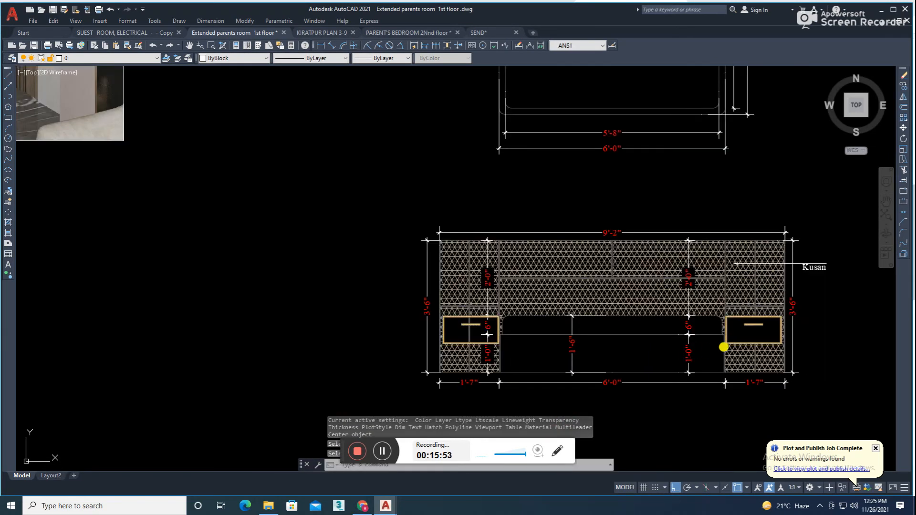
middle_drag(724, 347, 425, 354)
scroll(437, 322, down, 2)
middle_drag(619, 323, 502, 347)
scroll(503, 346, up, 2)
scroll(414, 370, down, 2)
scroll(663, 377, up, 2)
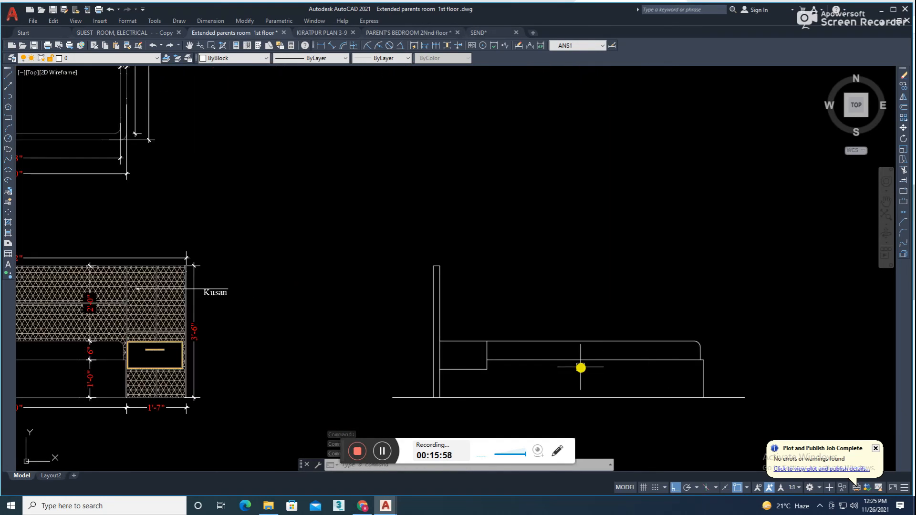
middle_drag(513, 354, 542, 370)
scroll(504, 333, down, 2)
middle_drag(475, 338, 516, 359)
scroll(518, 360, up, 2)
mouse_move(565, 380)
middle_down()
mouse_move(517, 330)
mouse_move(484, 341)
middle_up()
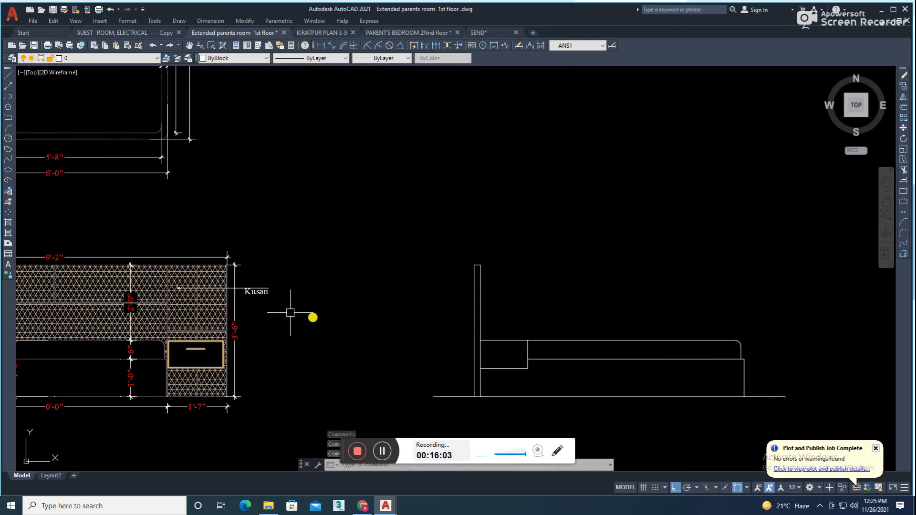
middle_drag(290, 312, 474, 303)
scroll(507, 353, down, 3)
scroll(441, 350, up, 3)
scroll(528, 319, down, 2)
middle_drag(528, 319, 490, 350)
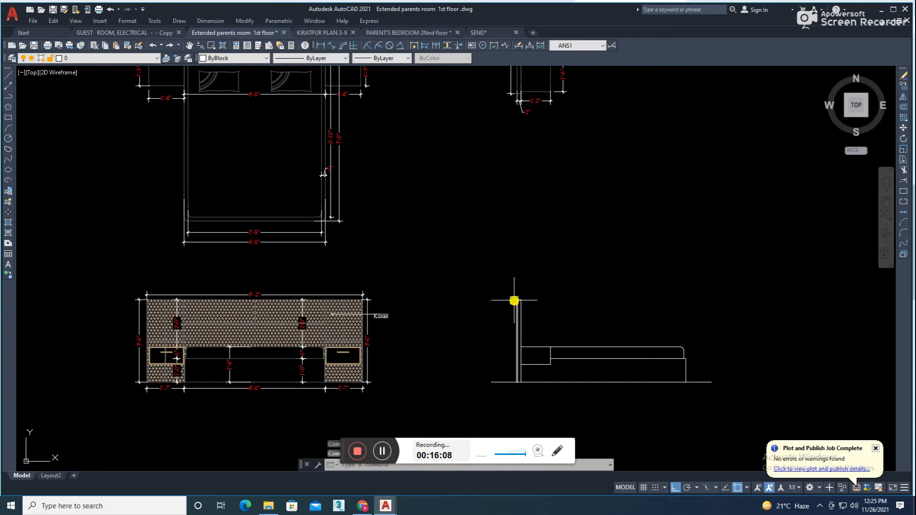
Step: Round both top corners of the headboard in the side elevation with a 1" fillet
scroll(542, 329, up, 5)
text(f)
key(space)
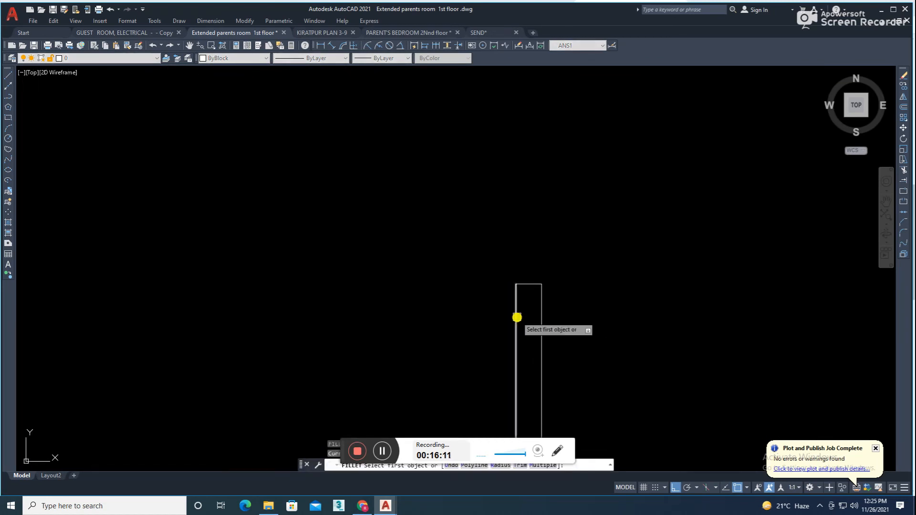
click(516, 312)
click(528, 286)
key(space)
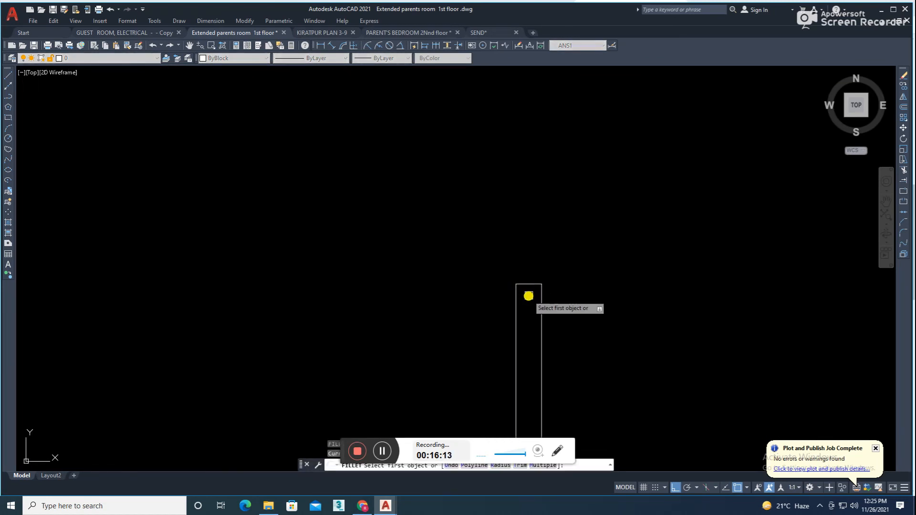
text(1)
key(space)
click(516, 297)
click(527, 284)
key(space)
click(534, 285)
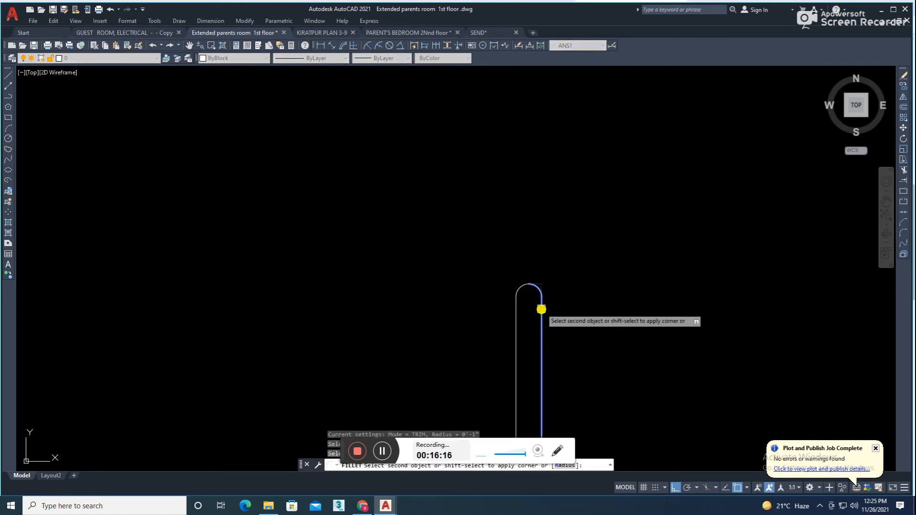
click(542, 309)
Step: Undo both headboard corner fillets
scroll(523, 304, down, 2)
scroll(544, 302, down, 4)
scroll(567, 308, up, 6)
key(ctrl+z)
key(ctrl+z)
Step: Set a different fillet radius and fillet both top corners of the headboard in the side elevation
key(space)
text(r)
key(space)
click(512, 301)
click(537, 280)
key(space)
click(542, 282)
click(551, 299)
scroll(530, 297, down, 5)
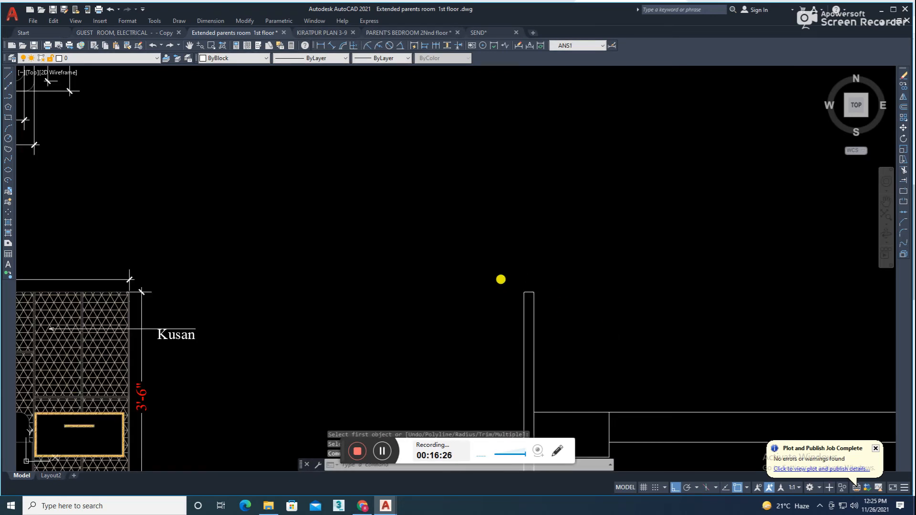
scroll(504, 282, down, 3)
scroll(576, 316, down, 3)
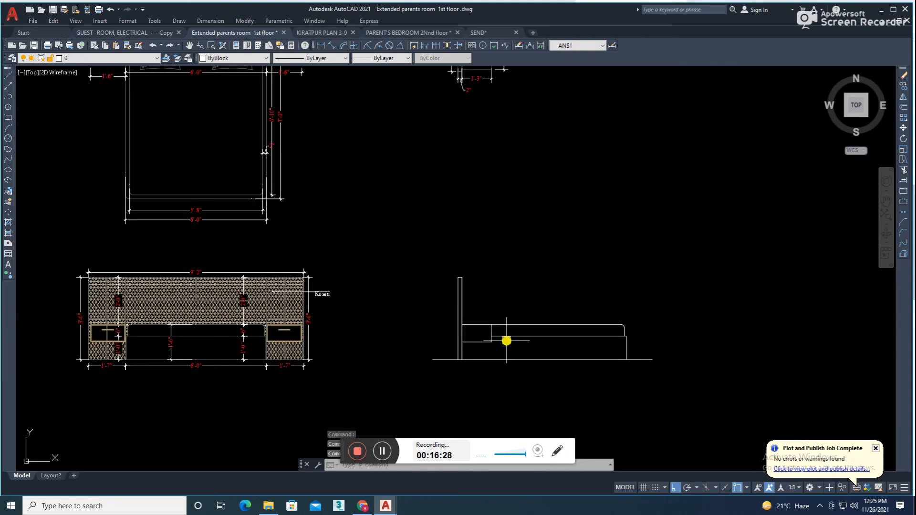
scroll(439, 174, up, 1)
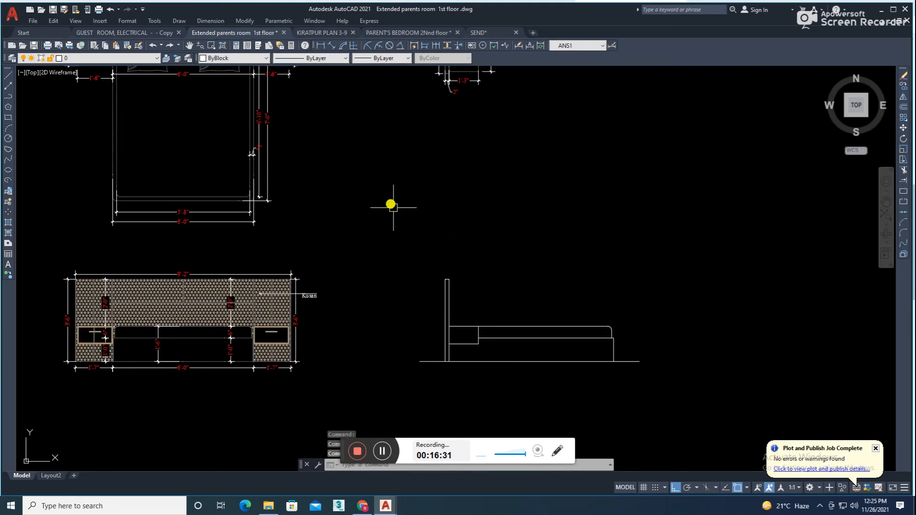
middle_drag(377, 183, 361, 188)
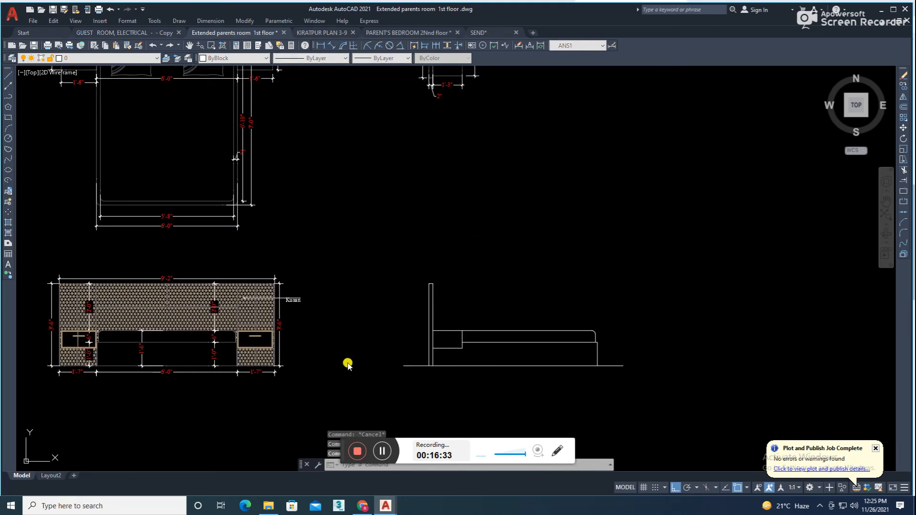
text(h)
key(Return)
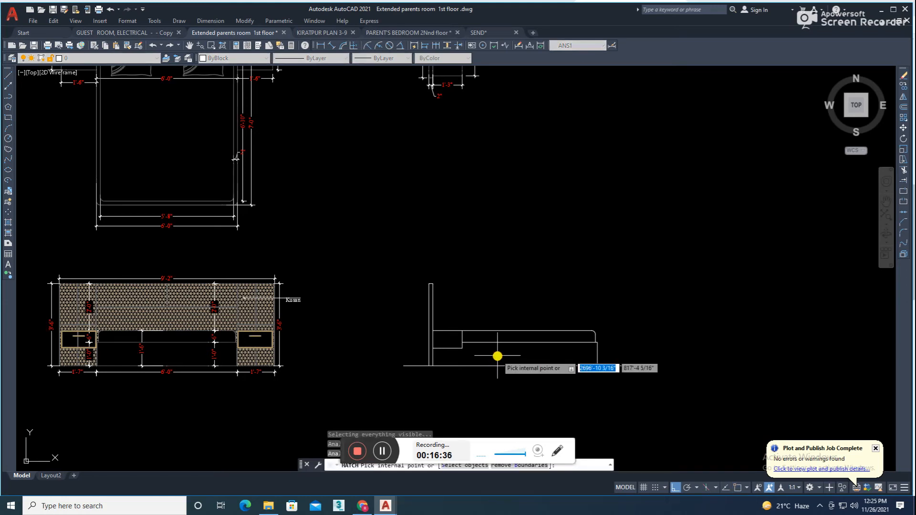
key(Escape)
middle_drag(471, 338, 468, 352)
scroll(487, 314, down, 4)
scroll(496, 321, up, 4)
click(637, 278)
click(496, 360)
key(Escape)
click(662, 258)
click(411, 413)
key(Escape)
click(610, 286)
click(393, 384)
key(Escape)
Step: Match all lines of the bed's side elevation to the grey properties of the side table in the plan
middle_drag(227, 69, 315, 226)
scroll(333, 224, up, 4)
click(321, 240)
scroll(406, 222, down, 6)
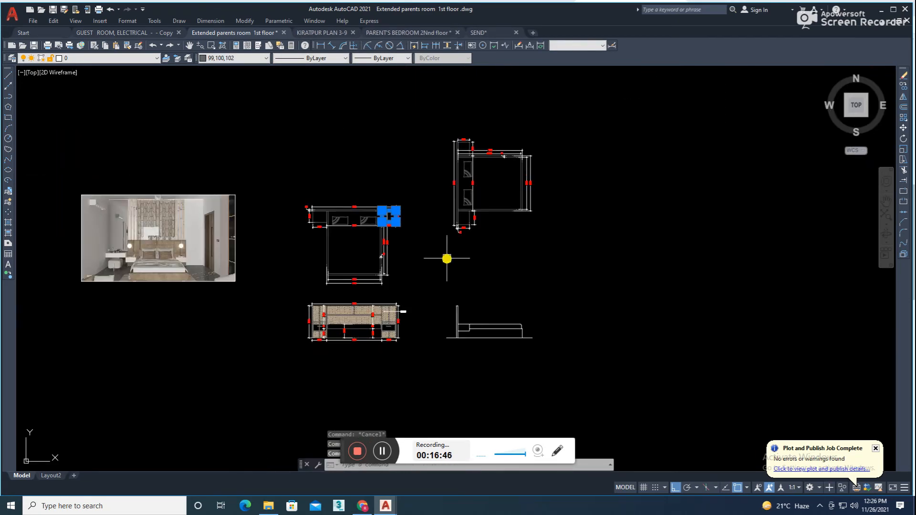
key(space)
click(571, 295)
click(427, 392)
key(Escape)
scroll(441, 368, up, 2)
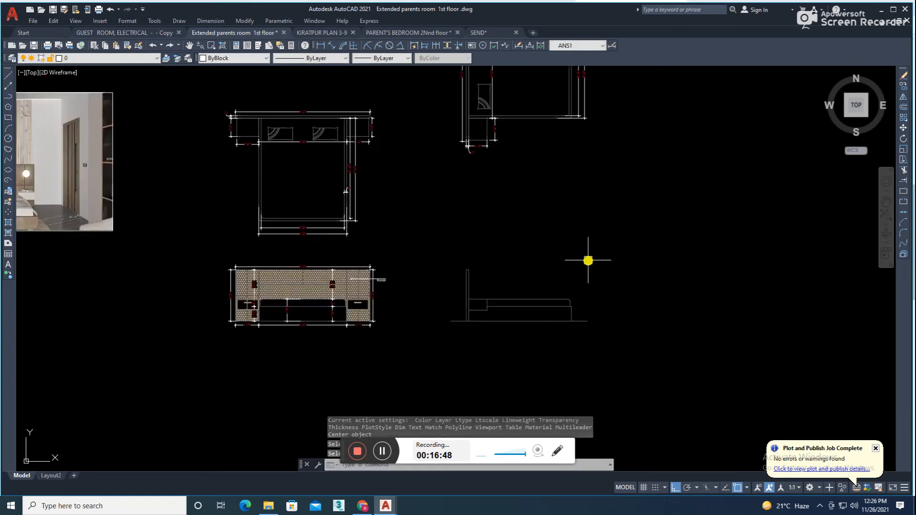
scroll(589, 261, down, 2)
click(613, 262)
click(495, 346)
text(m)
key(space)
click(675, 288)
key(Escape)
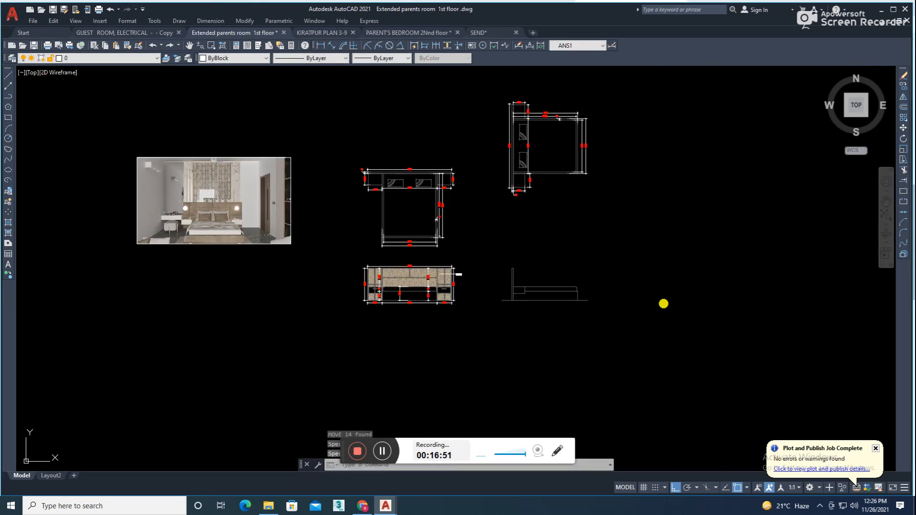
Step: Move the bed's side elevation closer to the front elevation and save the drawing
click(620, 262)
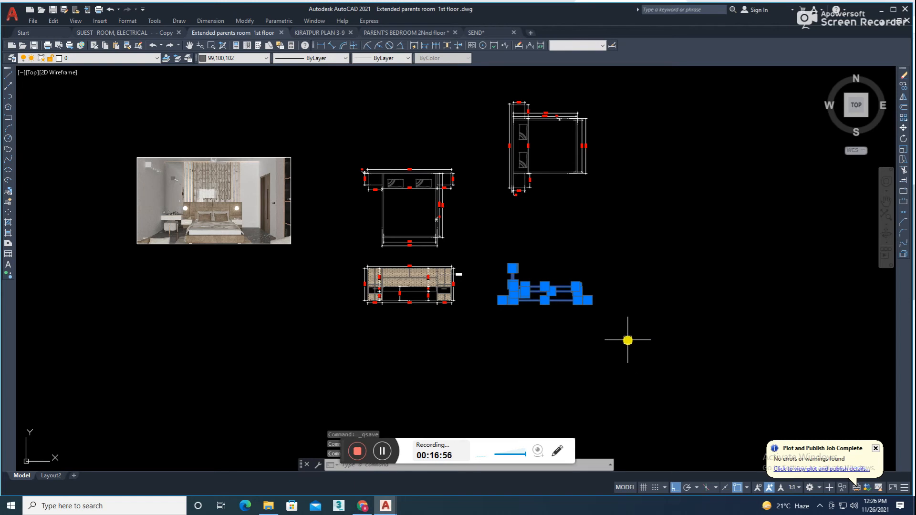
text(m)
key(Return)
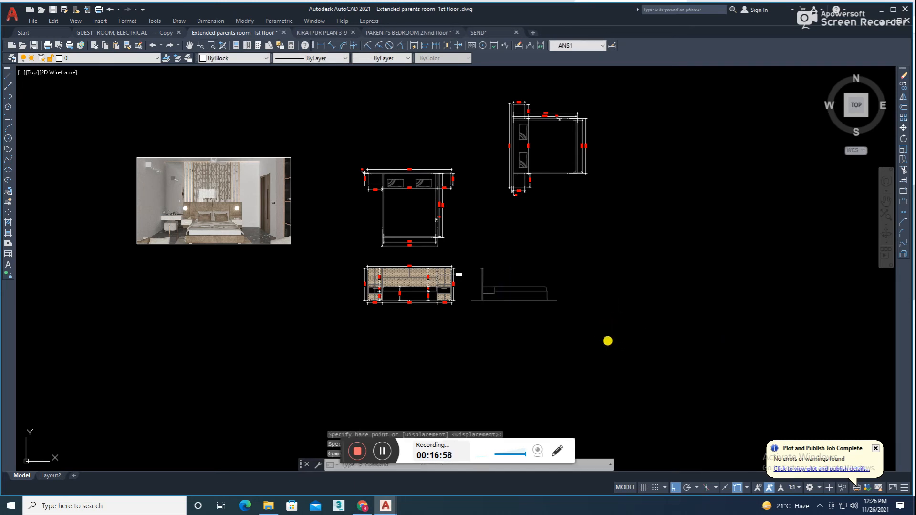
key(ctrl+s)
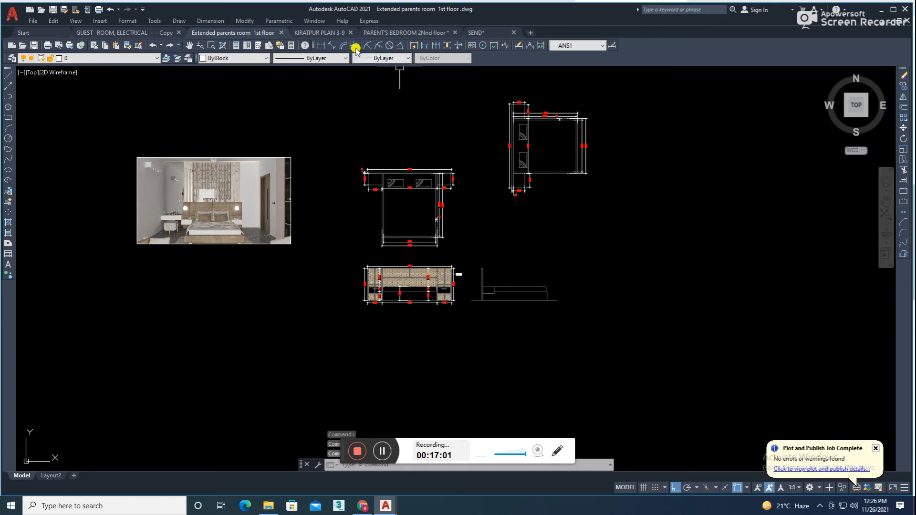
Step: Add an aligned dimension for the headboard's thickness below the ground line of the side elevation
click(332, 45)
scroll(470, 297, up, 5)
click(536, 326)
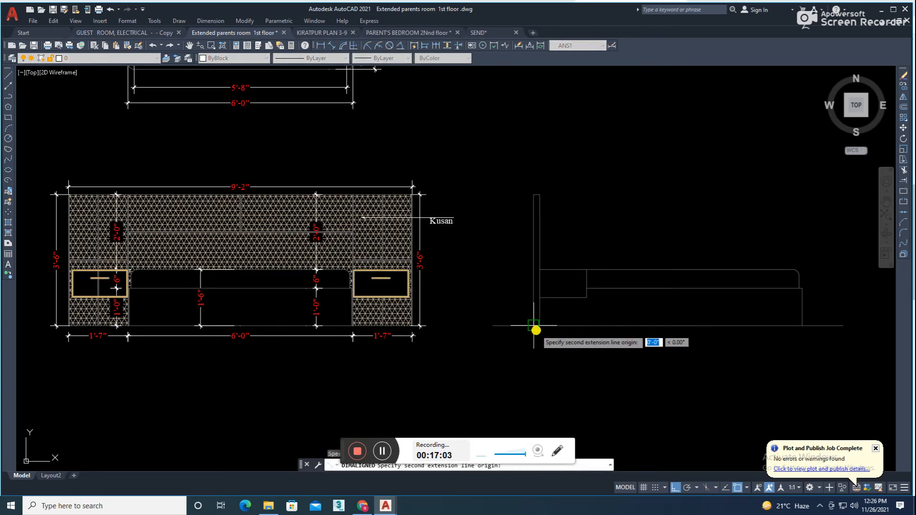
scroll(537, 322, up, 4)
scroll(536, 321, down, 4)
click(543, 318)
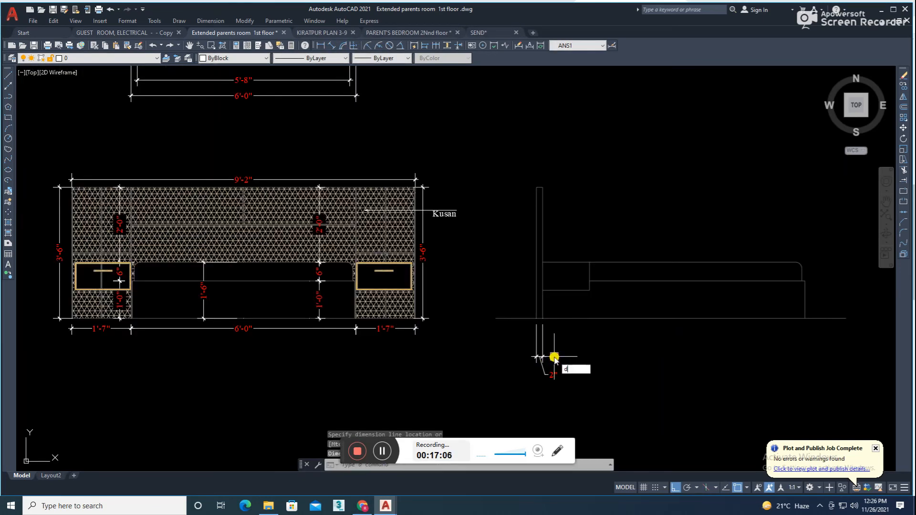
Step: Continue the dimension chain across the side table's depth and on to the bed's foot end, and save the drawing
key(Return)
click(590, 296)
click(806, 297)
key(Escape)
key(Escape)
key(ctrl+s)
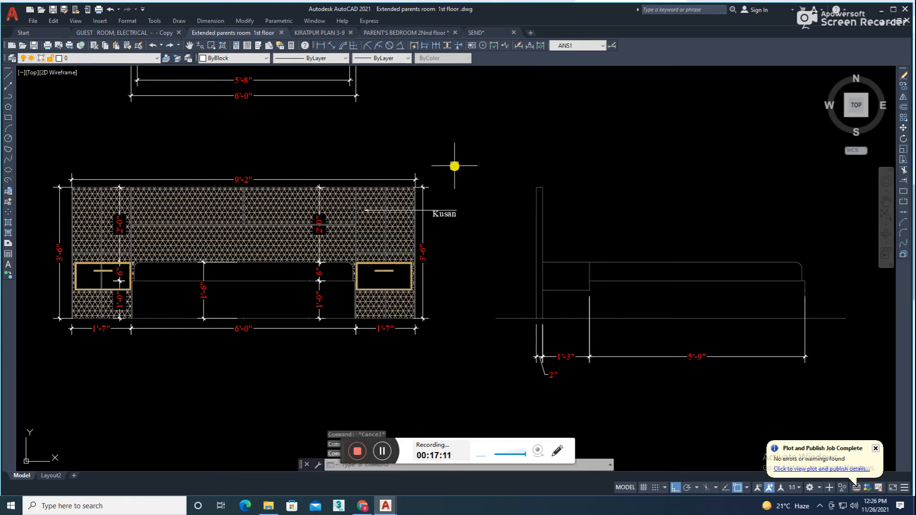
Step: Dimension the bed base's height at the foot end of the side elevation and continue the dimension up to the mattress top
click(343, 48)
scroll(773, 334, up, 2)
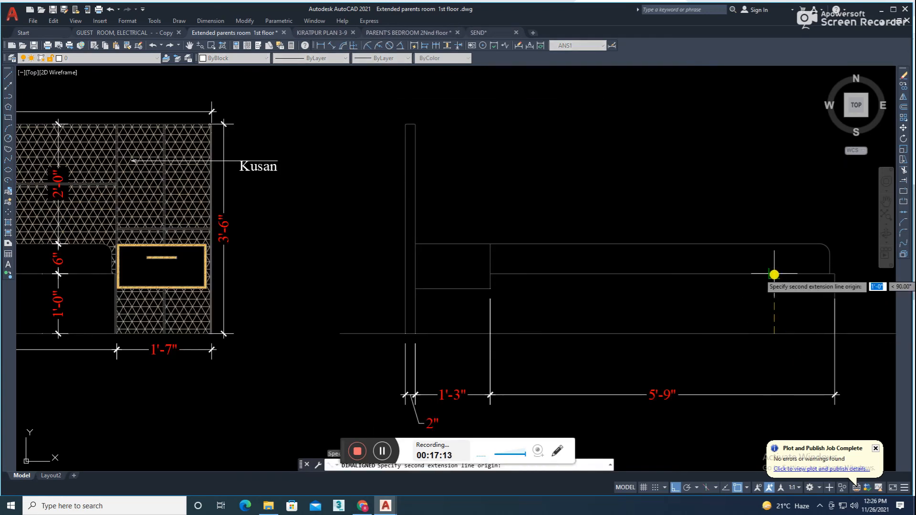
middle_drag(748, 307, 651, 307)
click(700, 303)
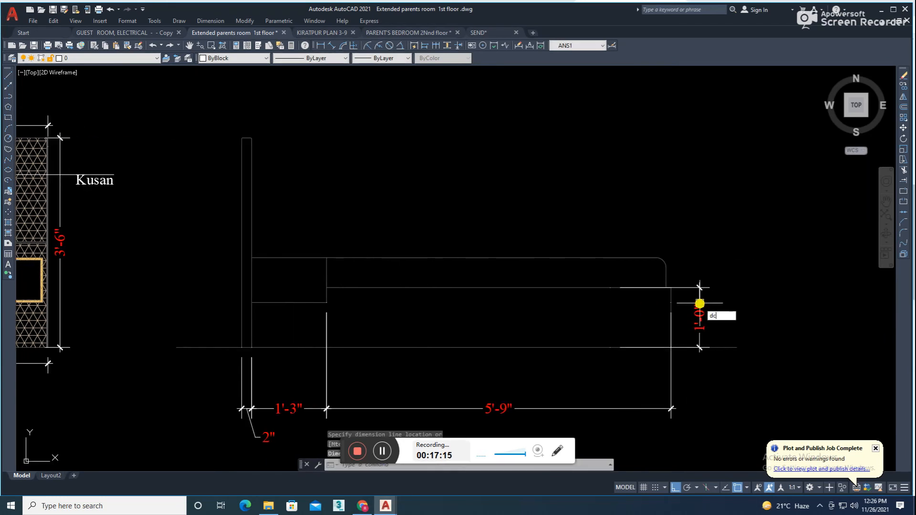
text(dc)
key(Return)
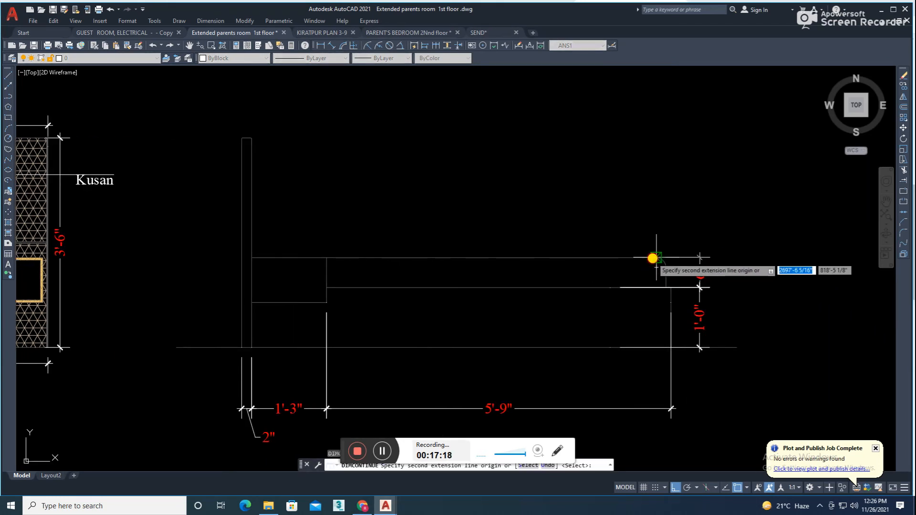
click(652, 258)
key(Escape)
middle_drag(537, 283, 561, 300)
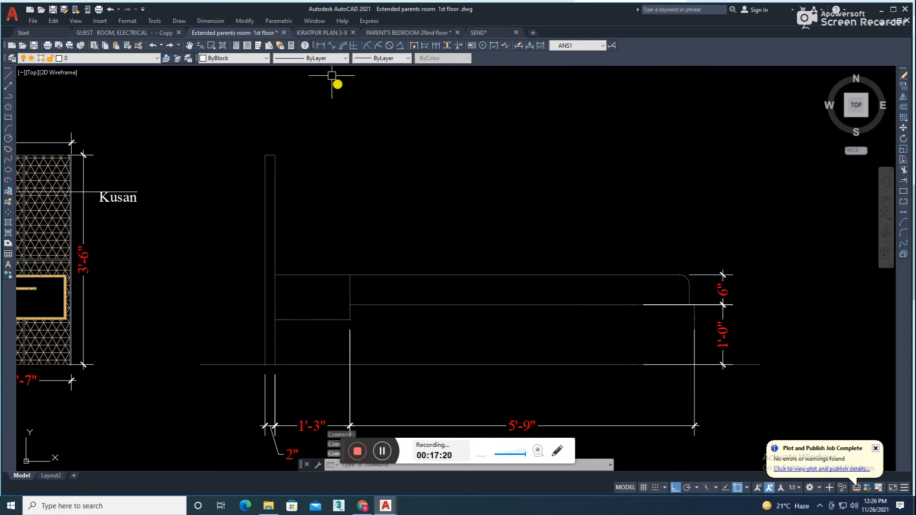
Step: Add an aligned dimension for the side table's depth inside the table outline in the side elevation
click(332, 47)
key(Return)
click(315, 320)
scroll(318, 312, up, 2)
click(319, 299)
key(Return)
key(Return)
click(397, 245)
key(Escape)
Step: Add an aligned dimension for the side table's height along its front edge in the side elevation
key(Return)
scroll(389, 329, up, 2)
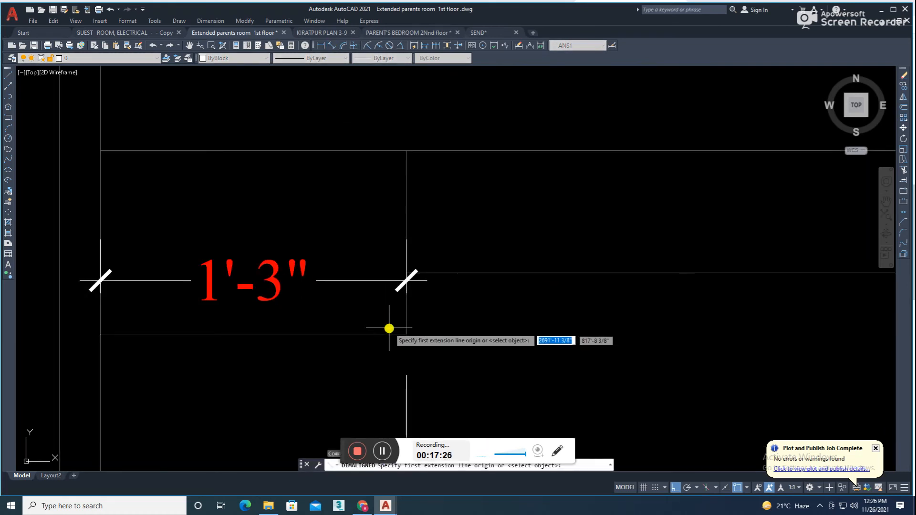
click(405, 333)
scroll(410, 257, down, 2)
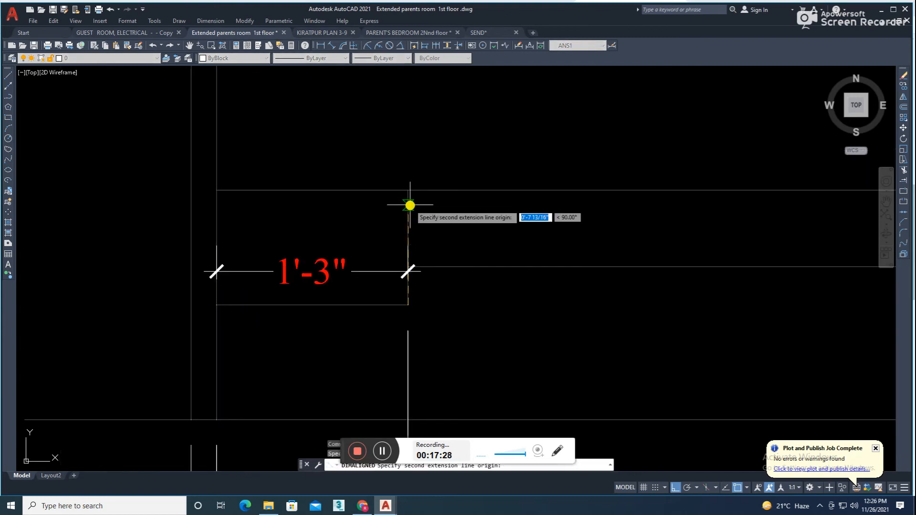
click(408, 191)
click(392, 223)
Step: Dimension the right side table's drawer frame height in the front elevation
scroll(409, 247, down, 4)
scroll(295, 244, up, 3)
key(Return)
scroll(330, 239, up, 2)
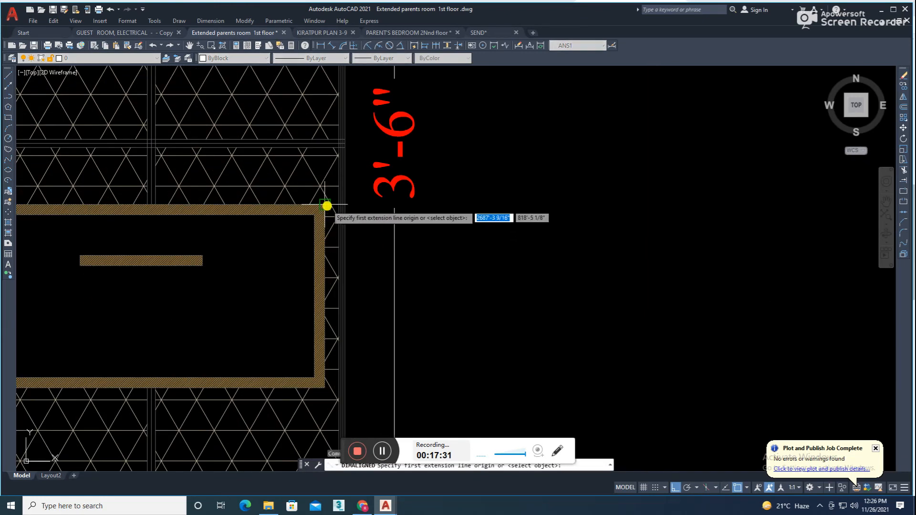
click(325, 384)
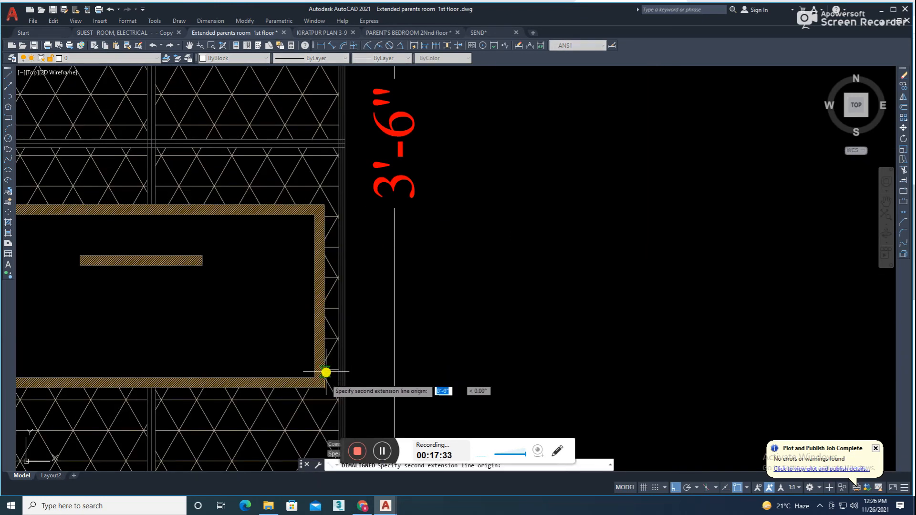
click(325, 205)
click(293, 252)
Step: Dimension the height from the ground line to the underside of the right drawer frame in the front elevation
scroll(357, 294, down, 3)
middle_drag(325, 329, 360, 312)
scroll(369, 317, up, 3)
key(Return)
click(444, 274)
middle_drag(443, 366, 418, 207)
click(418, 296)
scroll(385, 112, up, 2)
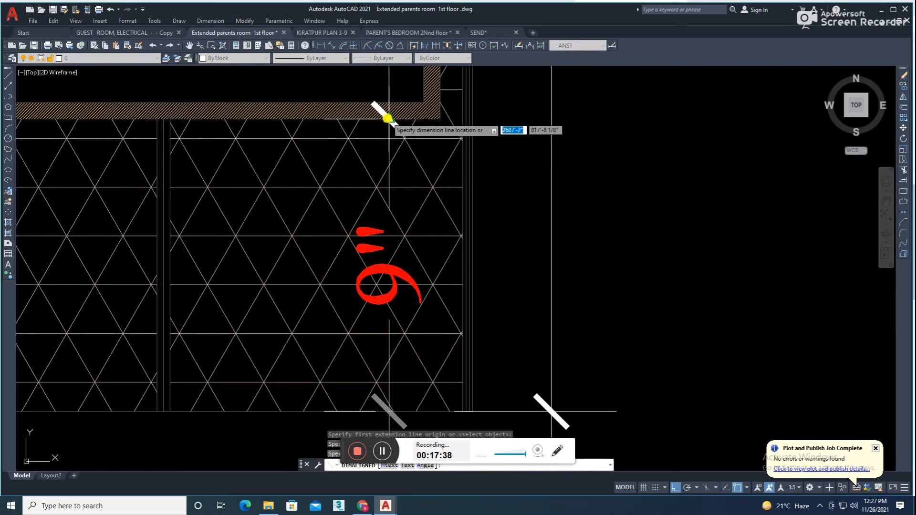
click(388, 115)
Step: Dimension the clearance from the side table's underside to the ground line in the side elevation, and save the drawing
scroll(392, 181, down, 4)
middle_drag(678, 230, 485, 289)
scroll(482, 266, up, 1)
key(Return)
scroll(470, 208, up, 2)
click(489, 214)
scroll(486, 210, down, 4)
click(486, 257)
click(486, 248)
middle_drag(519, 200, 492, 347)
key(ctrl+s)
middle_drag(464, 308, 451, 273)
click(331, 46)
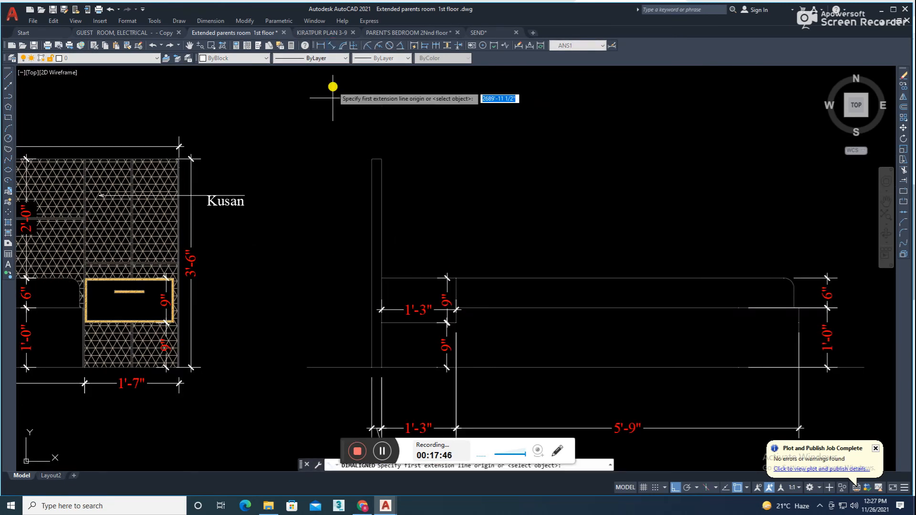
scroll(374, 377, up, 2)
click(370, 353)
middle_drag(430, 134, 419, 334)
middle_drag(400, 125, 390, 308)
scroll(368, 185, up, 2)
scroll(342, 287, down, 2)
key(Escape)
Step: Dimension the headboard's full height down to the ground line, placed behind the headboard in the side elevation
key(space)
click(351, 242)
middle_drag(361, 361, 362, 177)
middle_drag(350, 375, 353, 133)
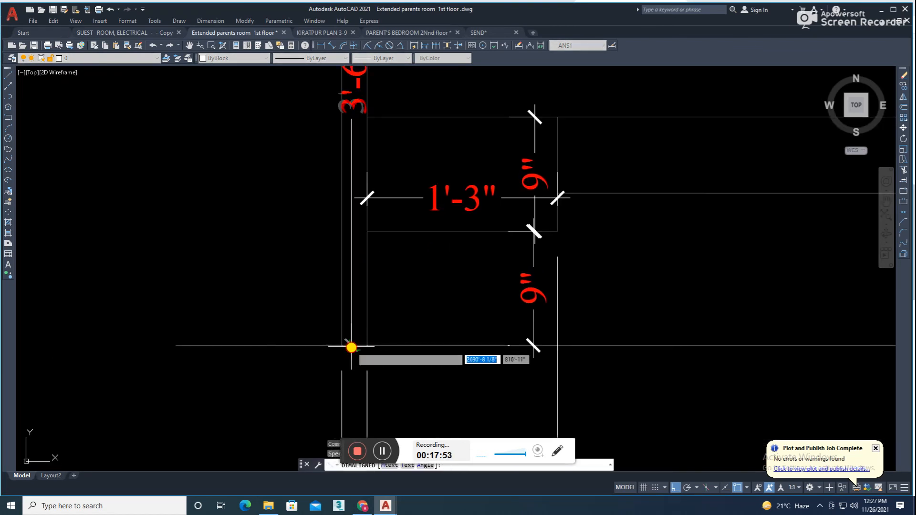
click(350, 346)
scroll(351, 337, down, 2)
scroll(335, 248, up, 1)
click(335, 247)
scroll(345, 310, down, 3)
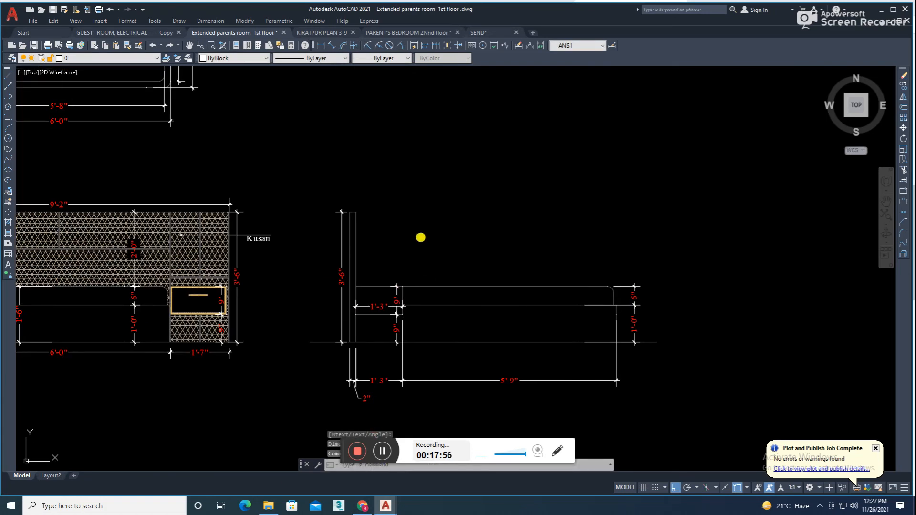
Step: Add an aligned dimension above the mattress from the headboard's front face to the mattress foot end in the side elevation
key(space)
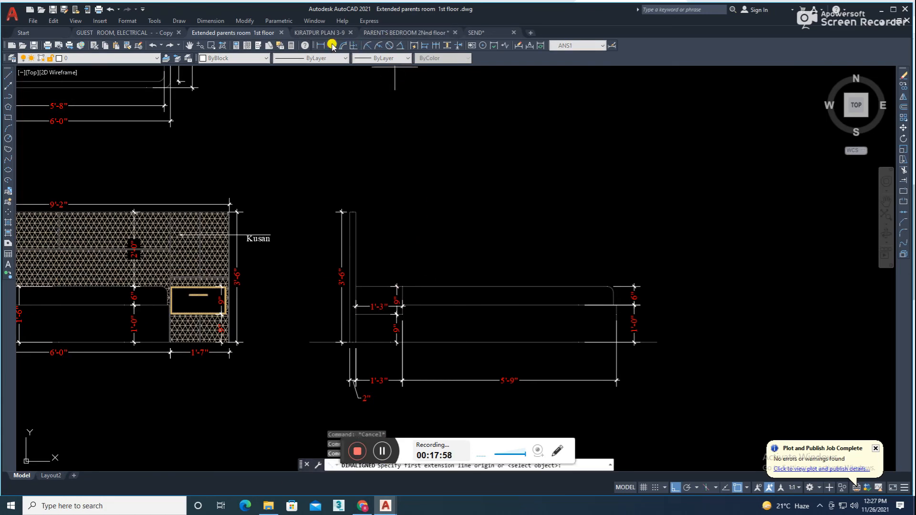
scroll(358, 288, up, 4)
click(347, 283)
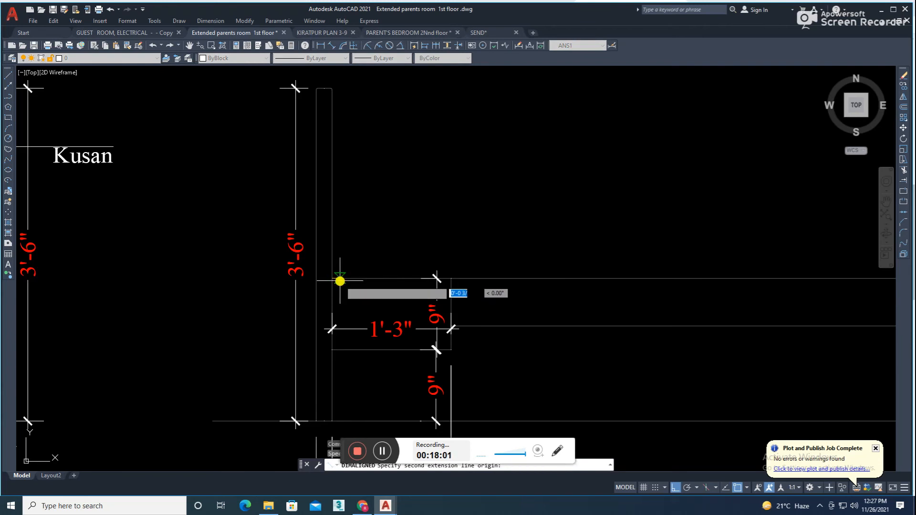
scroll(342, 281, down, 4)
click(593, 288)
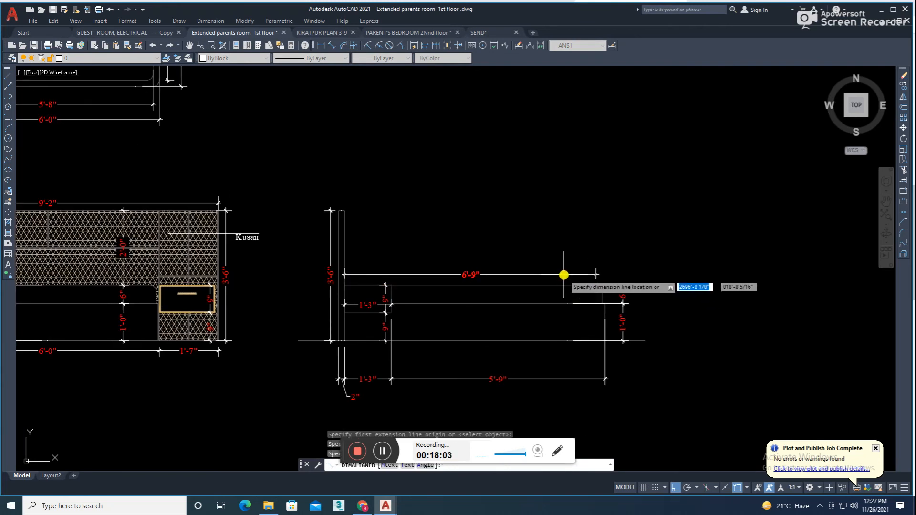
click(568, 221)
scroll(583, 341, up, 3)
Step: Dimension the bed's overall length, headboard included, below the existing dimension chain of the side elevation
key(space)
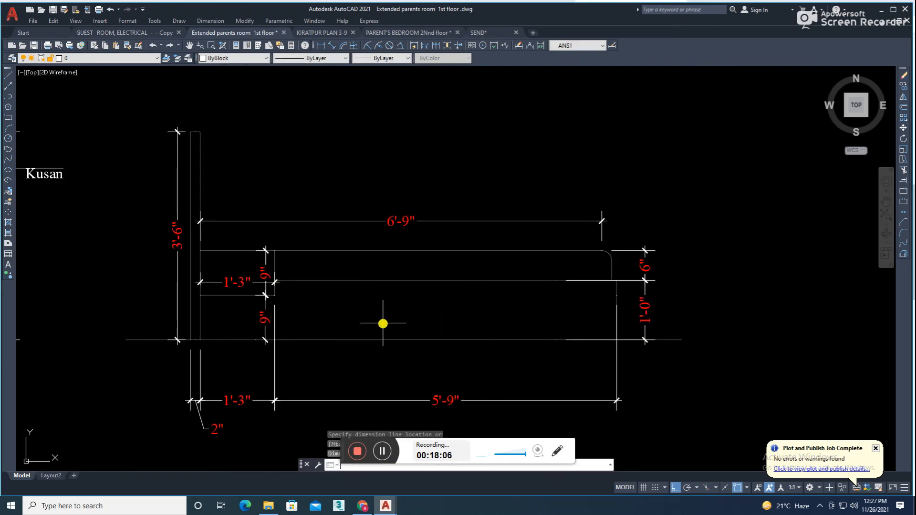
scroll(193, 340, up, 2)
scroll(259, 332, down, 3)
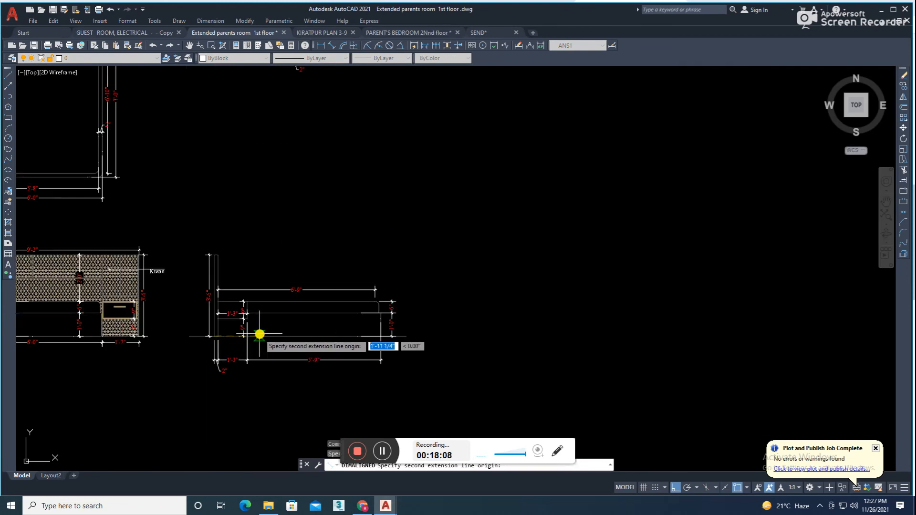
scroll(380, 322, up, 2)
click(370, 321)
scroll(310, 336, down, 4)
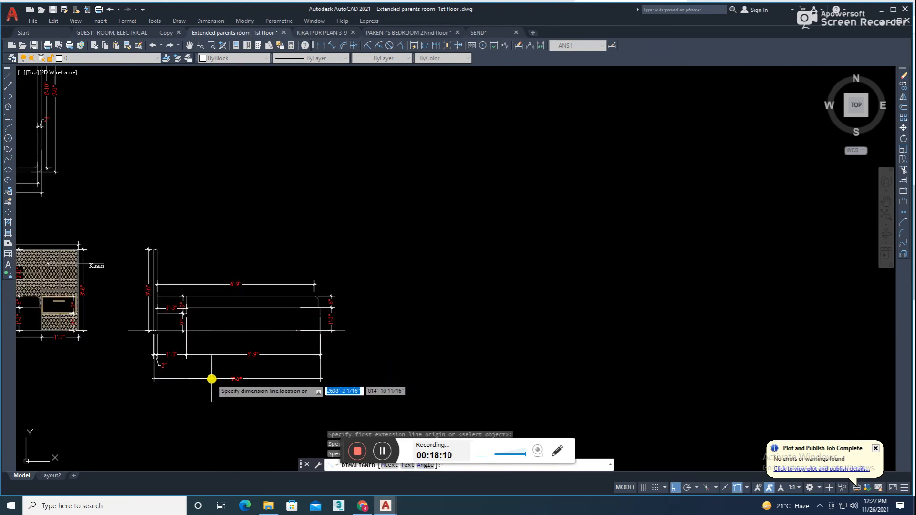
click(206, 372)
Step: Compare the side elevation's length dimensions with the bed's length dimensions in the plan
middle_drag(207, 370, 316, 361)
scroll(229, 143, up, 4)
scroll(245, 181, down, 4)
scroll(245, 156, up, 2)
scroll(246, 156, up, 2)
scroll(245, 156, down, 2)
scroll(245, 156, down, 2)
middle_drag(330, 287, 351, 348)
scroll(348, 271, down, 2)
scroll(268, 286, up, 5)
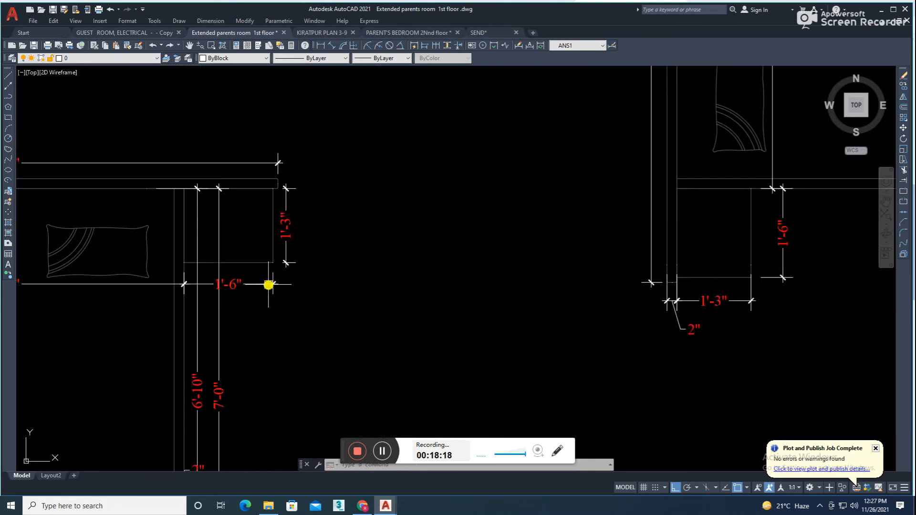
scroll(274, 215, down, 5)
scroll(330, 360, up, 2)
middle_drag(391, 357, 359, 311)
Step: Stretch the bed's foot end and its dimensions in the side elevation toward the headboard by 2"
click(537, 193)
click(417, 397)
text(s)
key(space)
click(573, 322)
text(2)
key(Return)
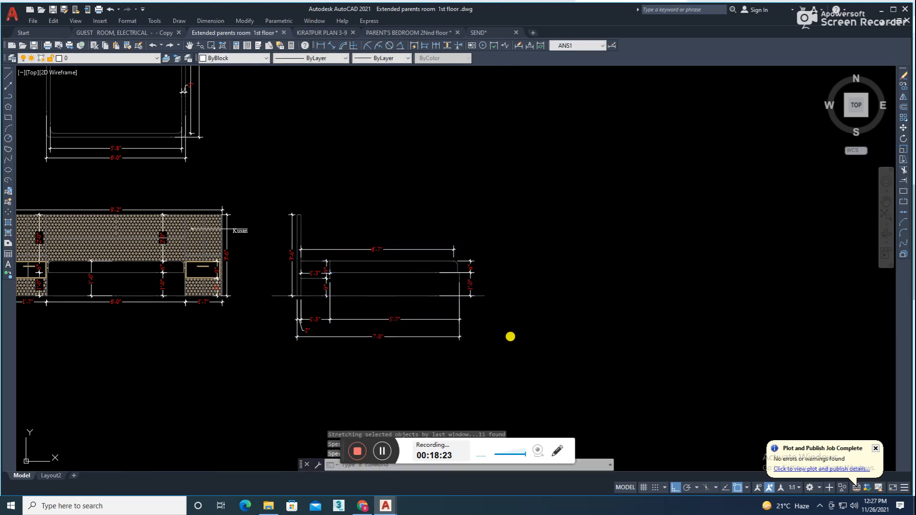
Step: Shorten the bed in the plan by stretching its foot end and dimensions 2" toward the headboard
middle_drag(238, 243, 306, 374)
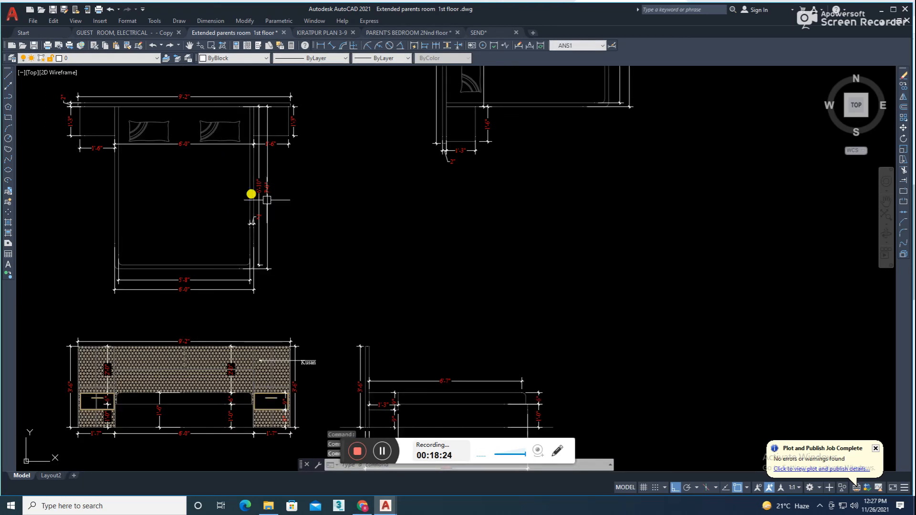
click(92, 306)
text(s)
key(space)
click(321, 282)
text(2)
key(Return)
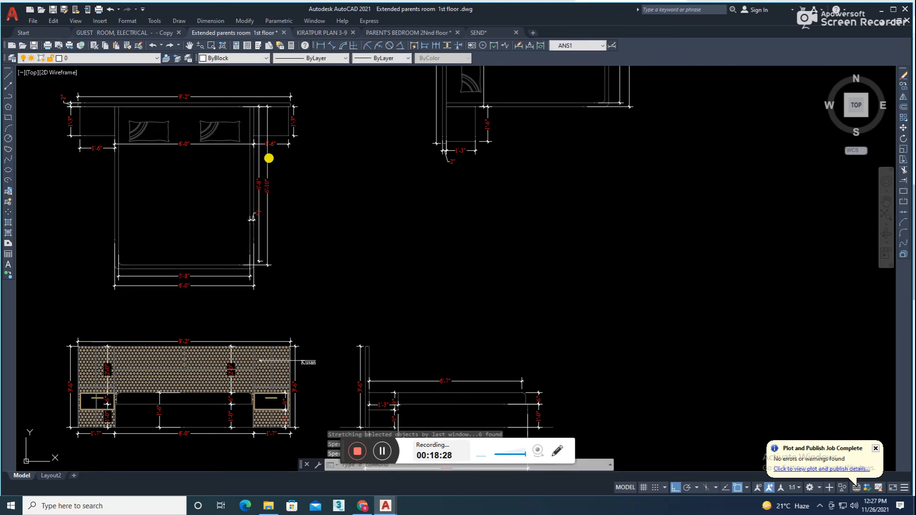
Step: Add an aligned dimension for the headboard's thickness above the right side table in the plan
scroll(276, 99, up, 2)
scroll(276, 101, down, 1)
middle_drag(276, 107, 390, 224)
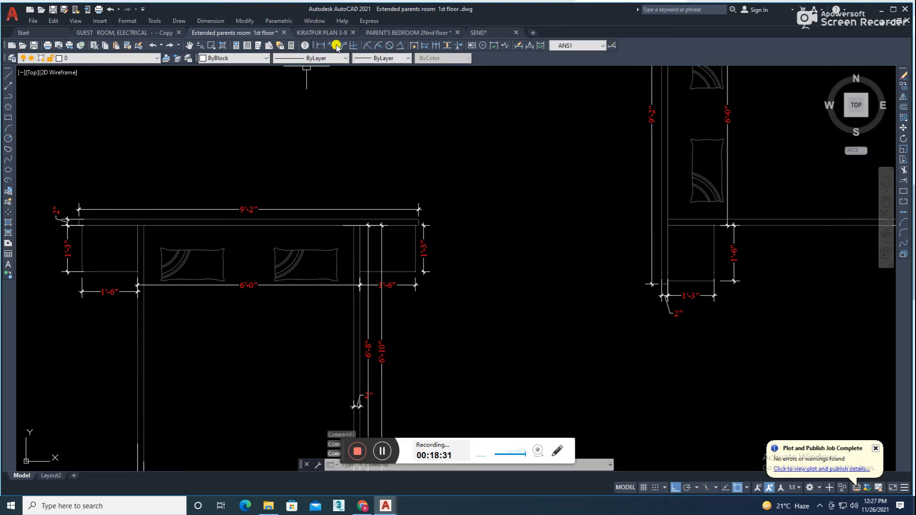
click(333, 45)
scroll(390, 250, up, 4)
click(254, 185)
click(254, 169)
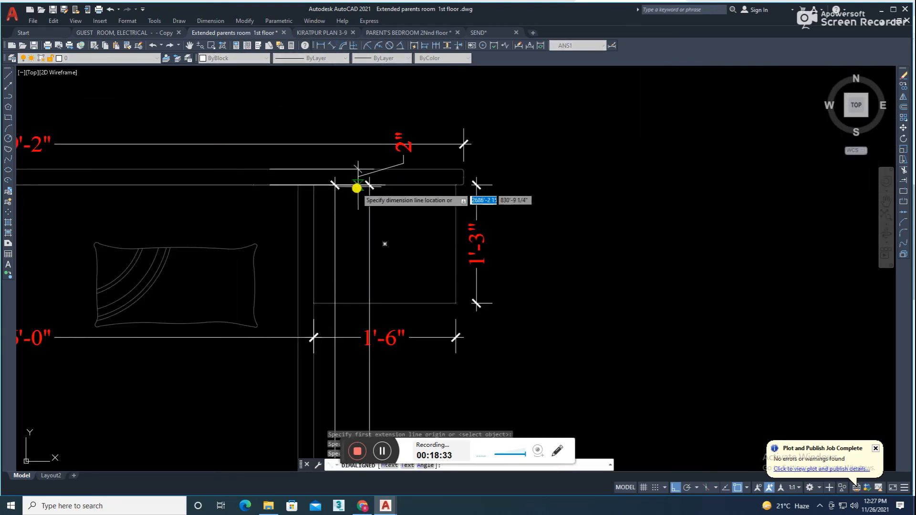
click(357, 188)
Step: Move the plan's overall width dimension farther above the headboard to clear the thickness label, and save the drawing
scroll(449, 209, down, 4)
scroll(372, 169, up, 1)
click(353, 174)
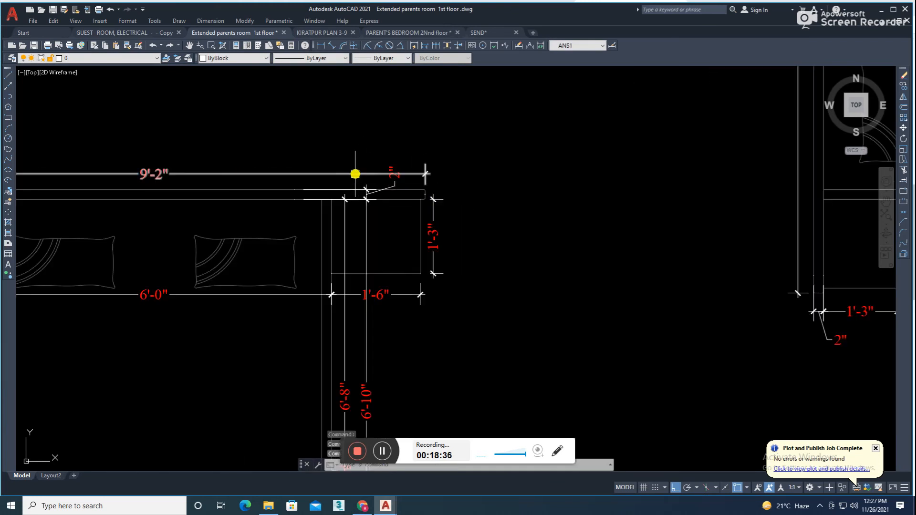
scroll(425, 168, up, 2)
click(419, 183)
click(422, 149)
key(Escape)
key(ctrl+s)
Step: Delete the rotated copy of the bed plan with all its dimensions
scroll(400, 215, down, 5)
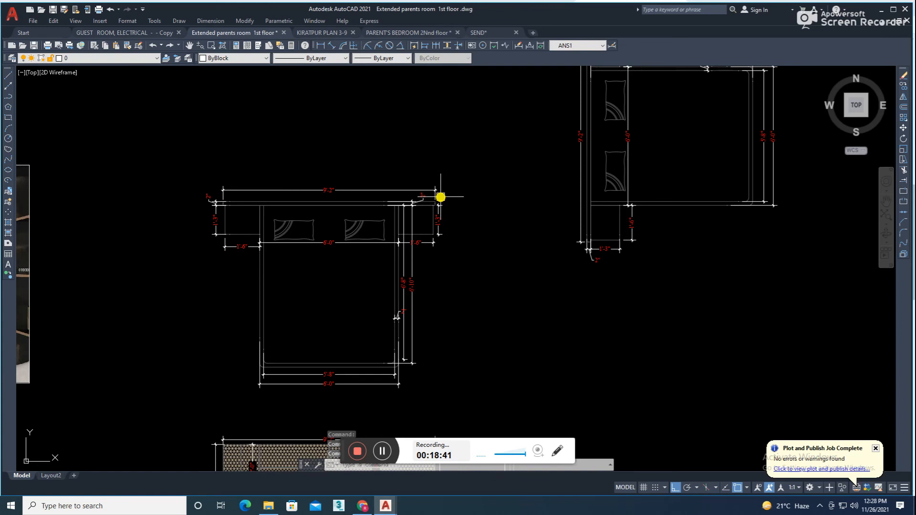
scroll(441, 221, down, 6)
key(Escape)
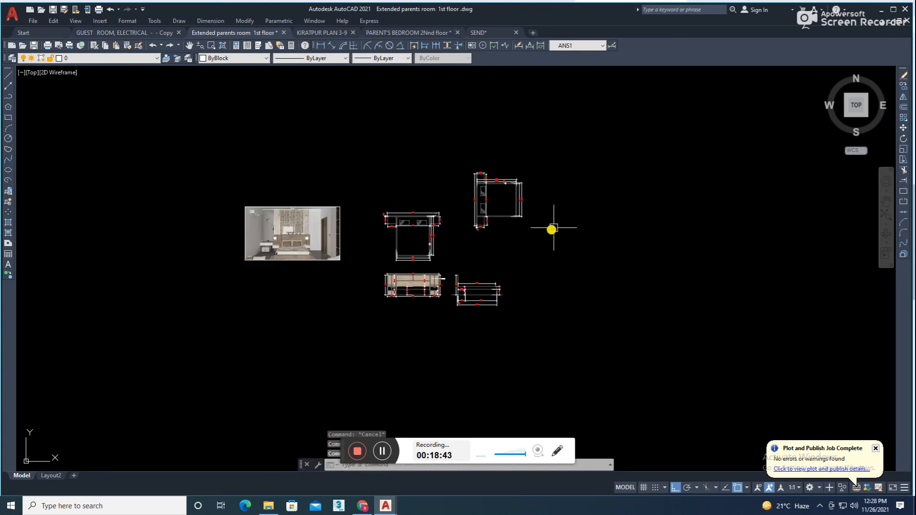
scroll(520, 210, up, 2)
click(542, 106)
click(420, 273)
key(Delete)
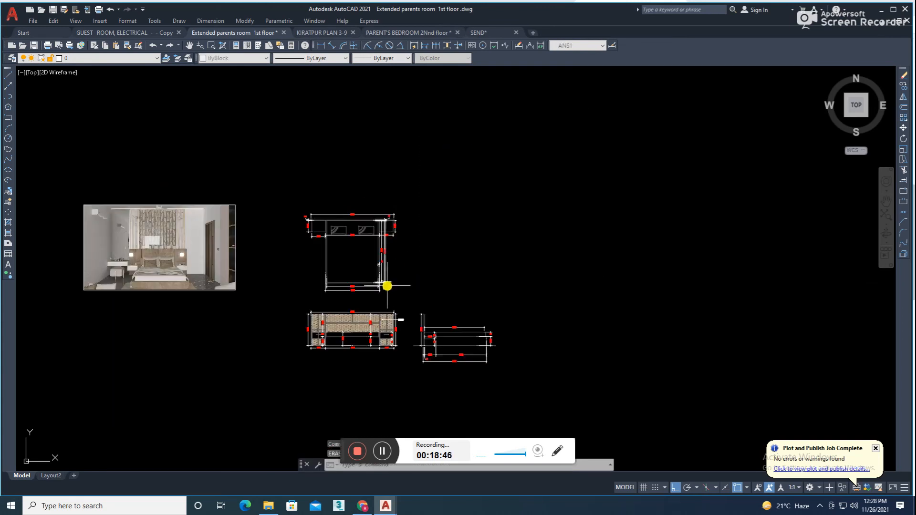
middle_drag(388, 287, 426, 263)
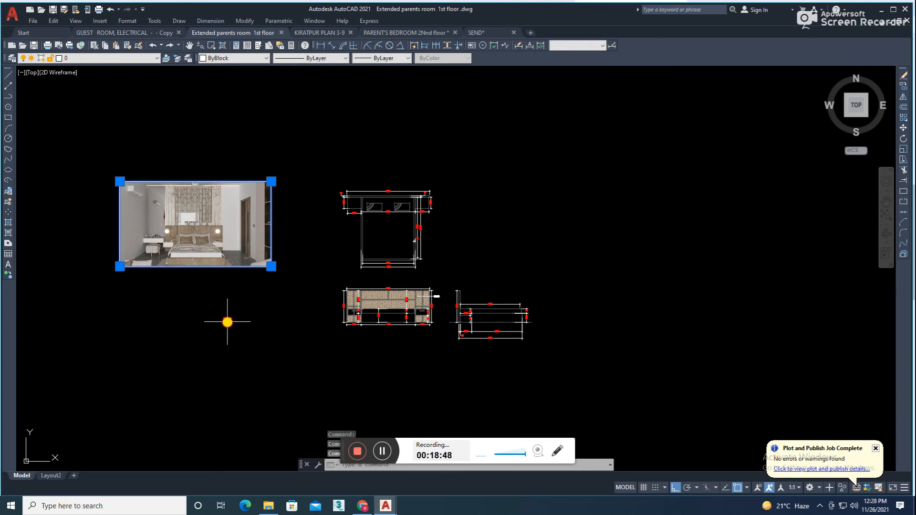
text(m)
key(space)
click(274, 329)
key(Escape)
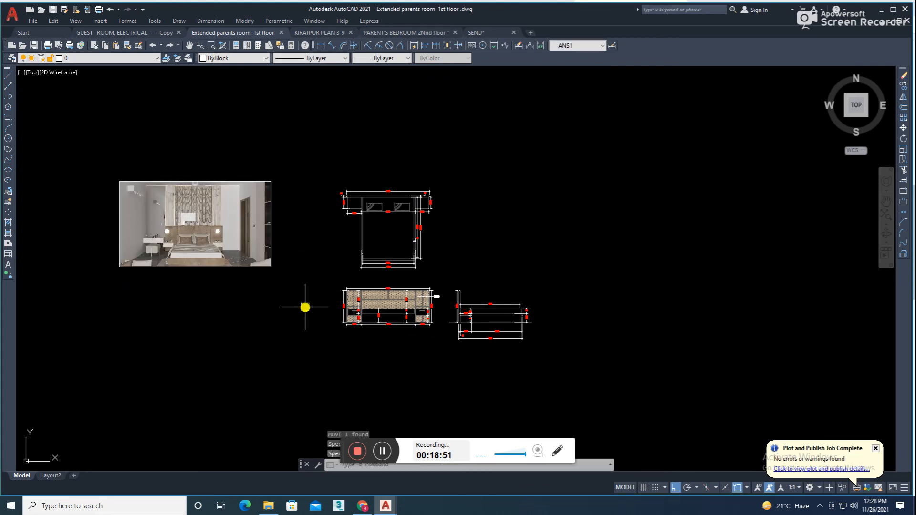
middle_drag(305, 307, 247, 267)
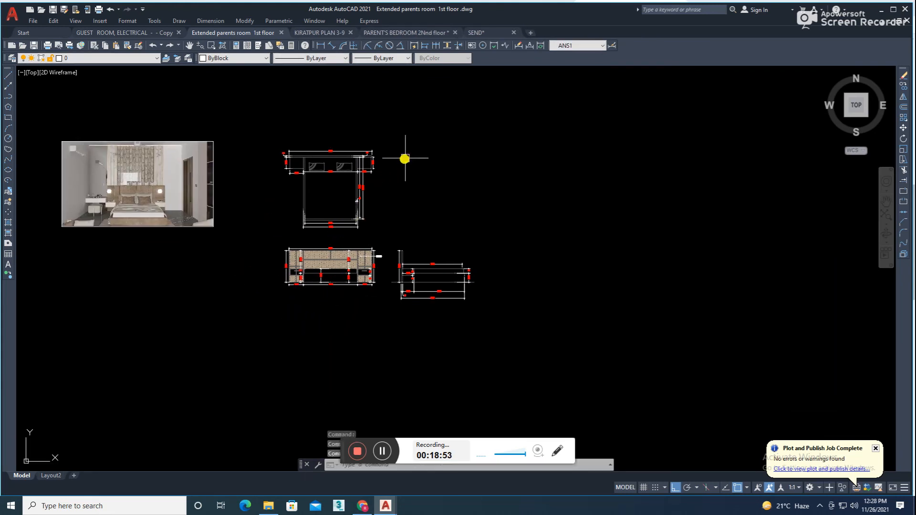
Step: Move the front and side elevations together straight up to sit above the bed plan
click(504, 230)
click(247, 328)
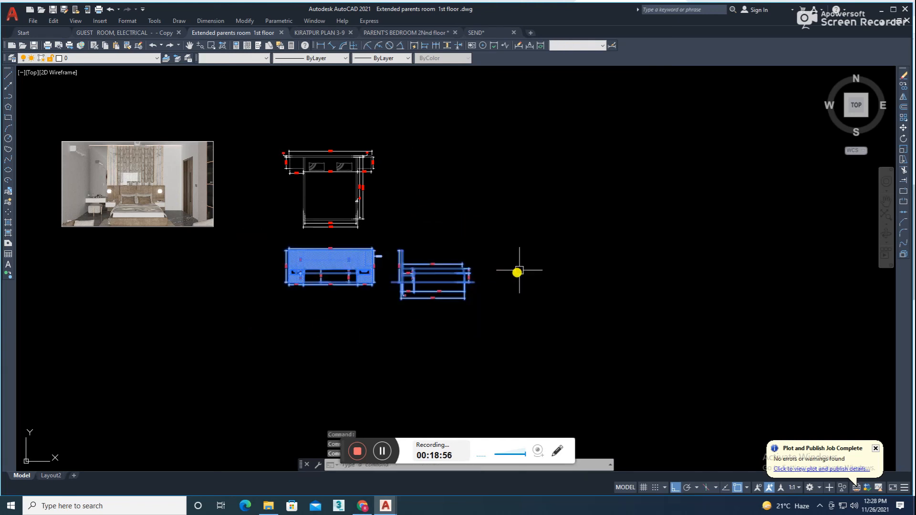
text(m)
key(space)
click(523, 253)
middle_drag(523, 128, 529, 228)
click(536, 189)
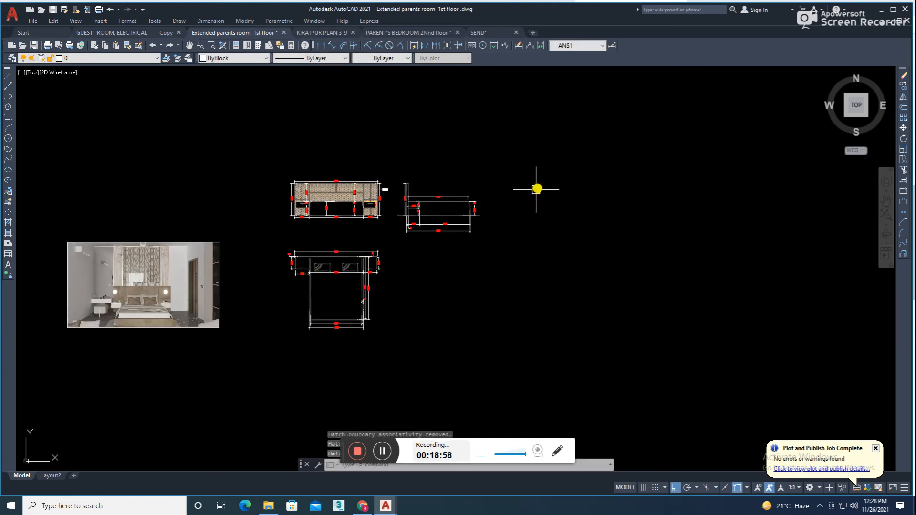
Step: Move the side elevation with its dimensions straight down about 8'-6" to sit beside the bed plan
click(502, 168)
click(459, 254)
text(m)
key(space)
click(599, 196)
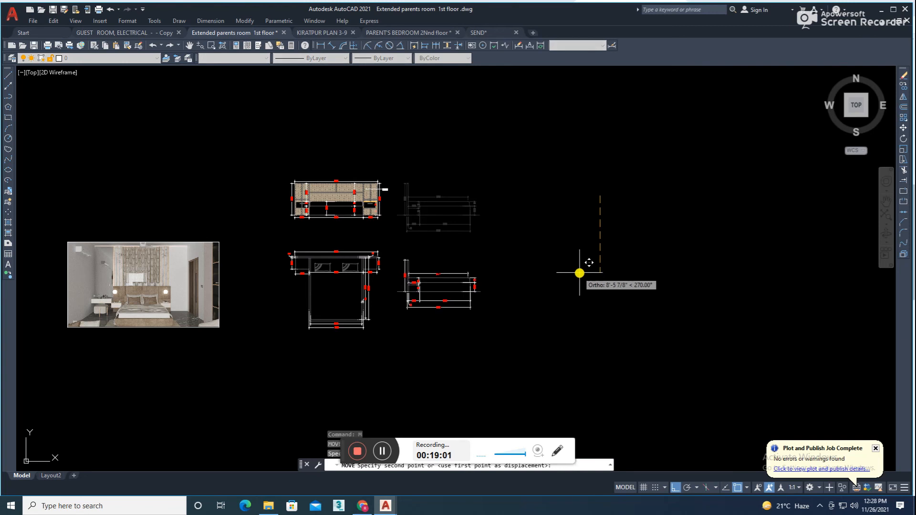
click(580, 274)
scroll(449, 313, up, 6)
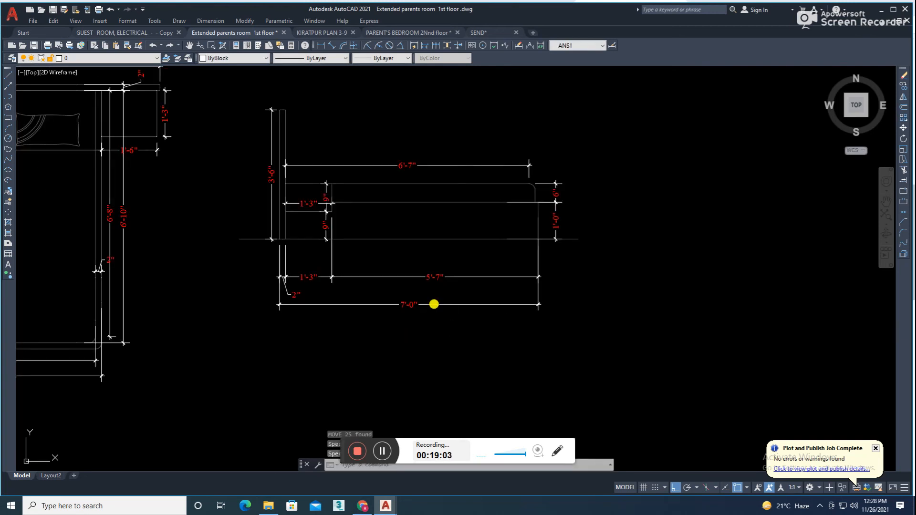
Step: Add an aligned vertical dimension outside the side elevation's headboard, from the floor line up to the mattress top
middle_drag(482, 236, 471, 262)
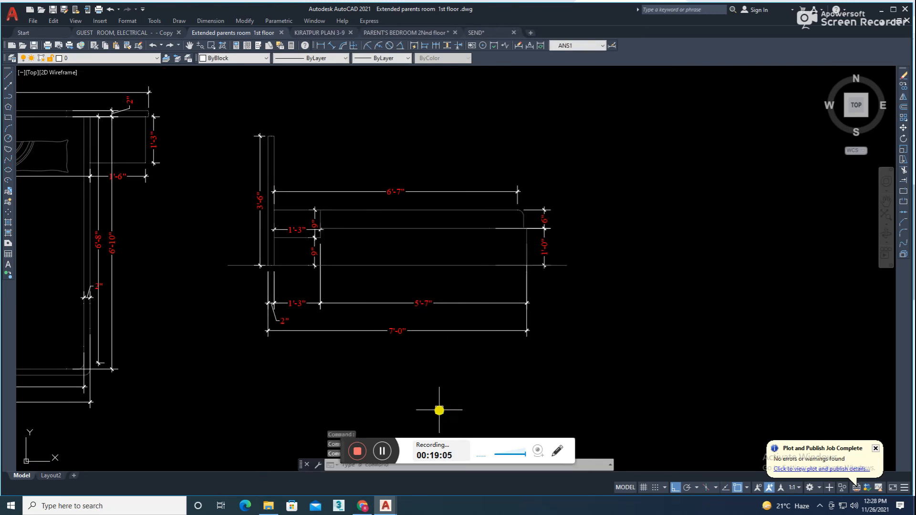
scroll(405, 272, down, 1)
scroll(403, 291, down, 1)
middle_drag(401, 298, 412, 310)
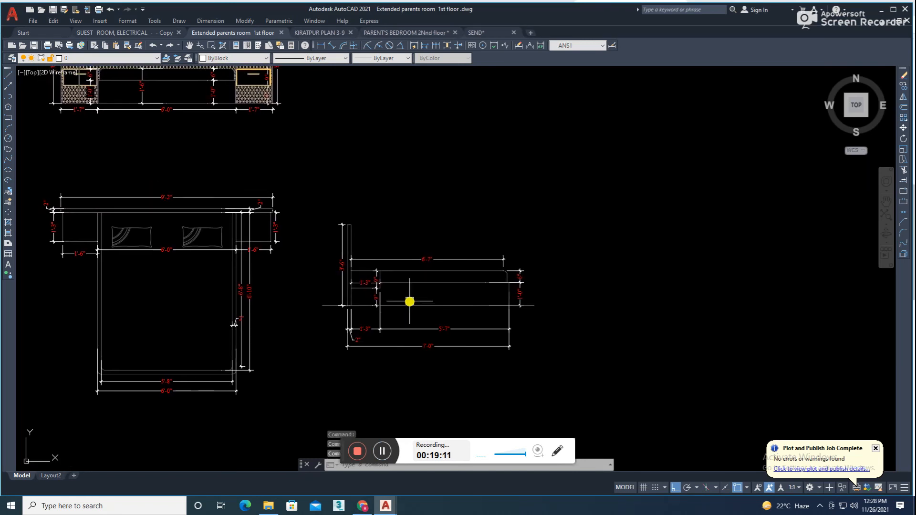
scroll(410, 301, up, 2)
scroll(411, 298, down, 2)
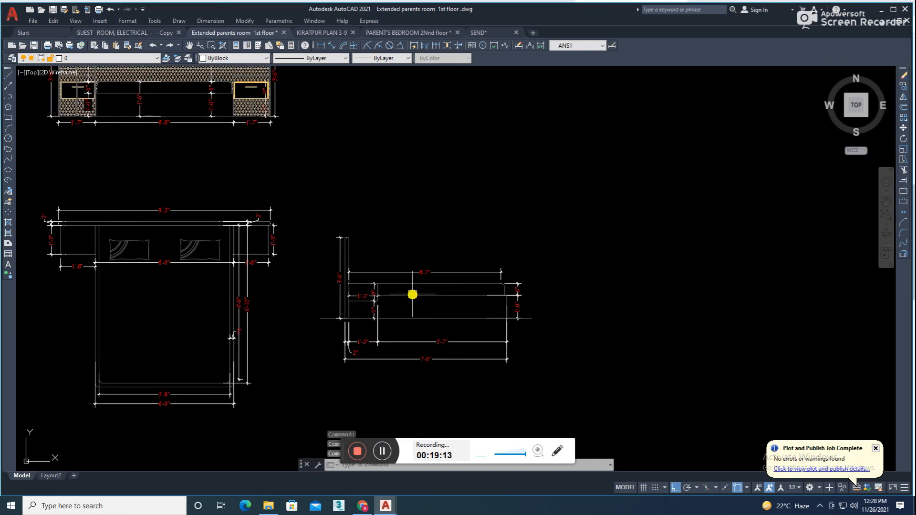
scroll(329, 285, up, 2)
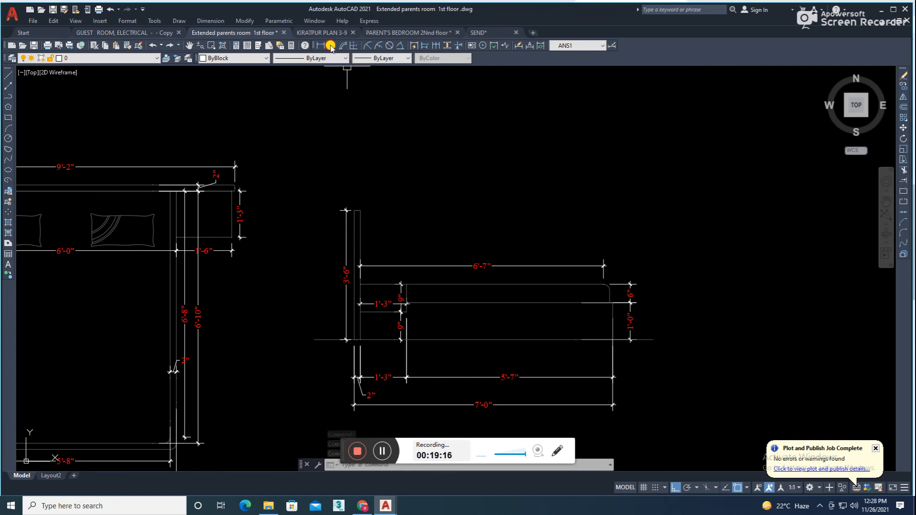
click(331, 46)
scroll(374, 350, up, 4)
click(327, 328)
click(327, 188)
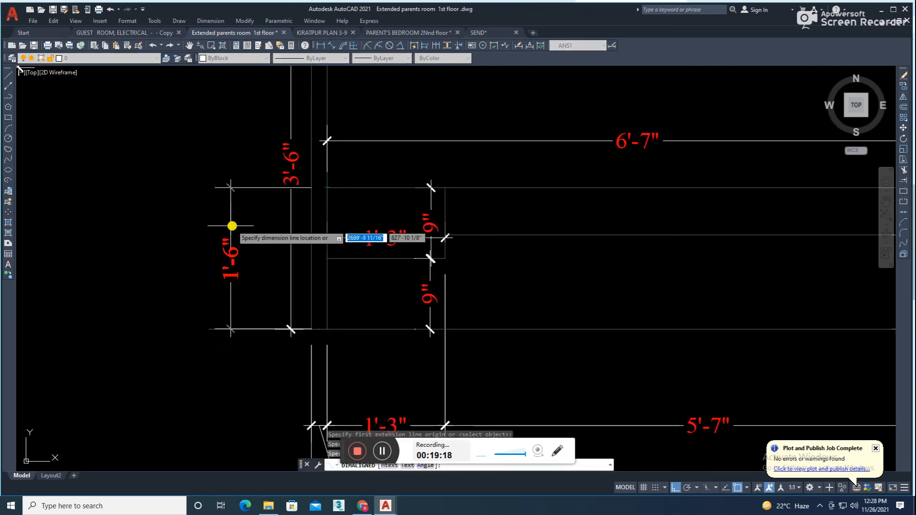
click(266, 241)
scroll(317, 236, down, 2)
middle_drag(392, 225, 392, 263)
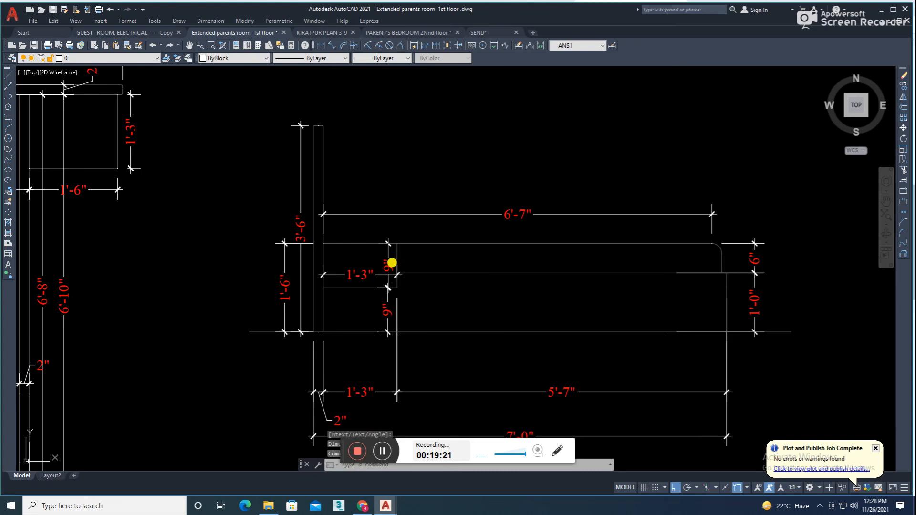
Step: Replace the side elevation's overall headboard height dimension with a new aligned one farther out, beyond the mattress height dimension
click(296, 208)
key(Delete)
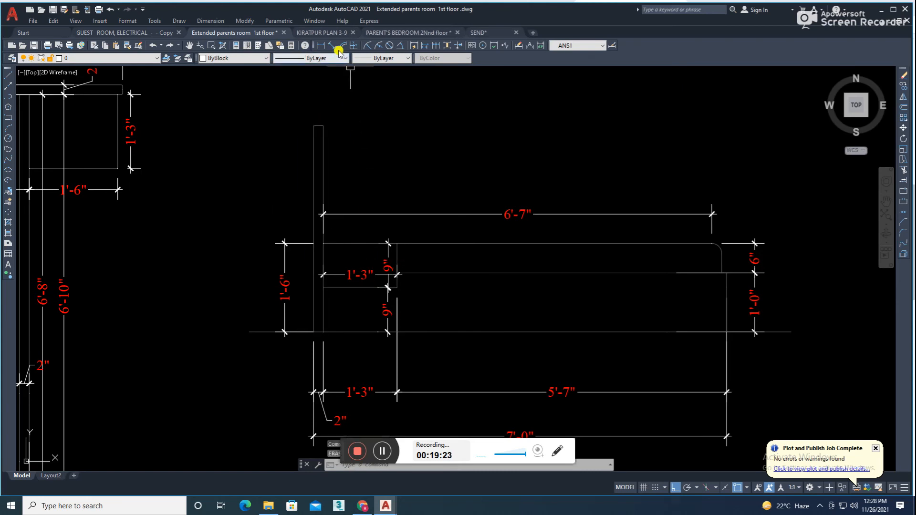
click(332, 47)
scroll(333, 163, up, 2)
middle_drag(316, 109, 325, 165)
click(319, 158)
middle_drag(308, 344, 307, 286)
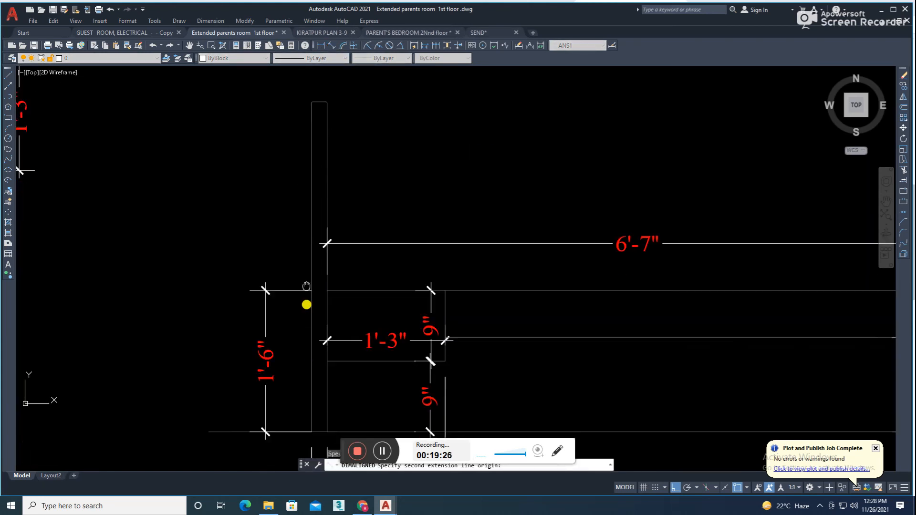
scroll(315, 334, up, 2)
click(331, 343)
scroll(286, 363, down, 2)
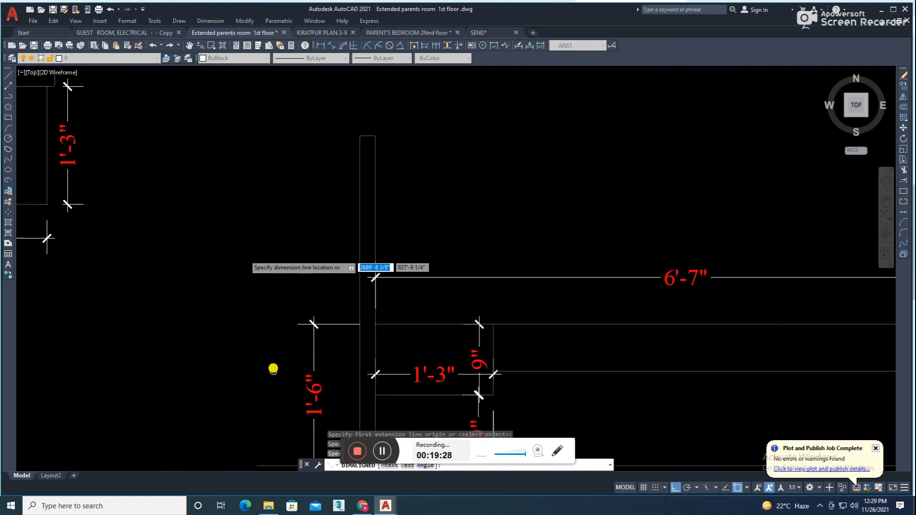
click(289, 293)
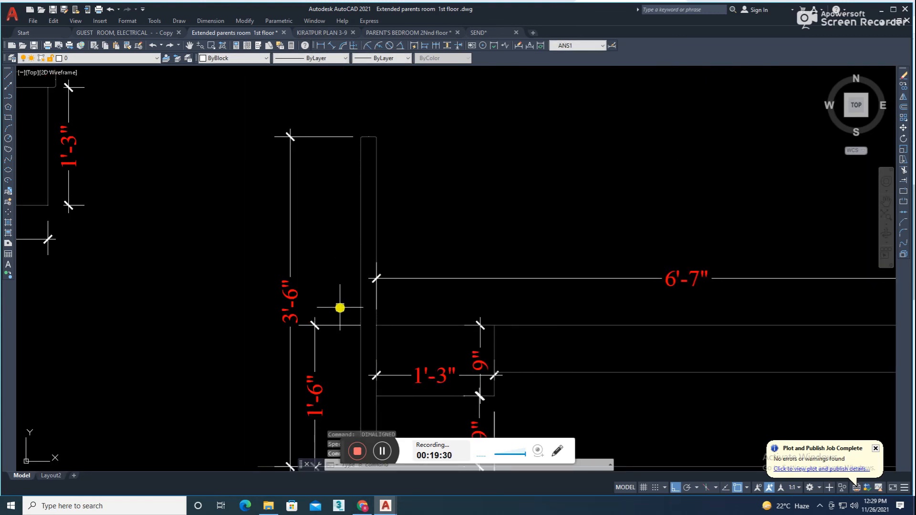
Step: Dimension the headboard part above the mattress top, in line with the mattress height dimension of the side elevation
click(332, 46)
click(367, 139)
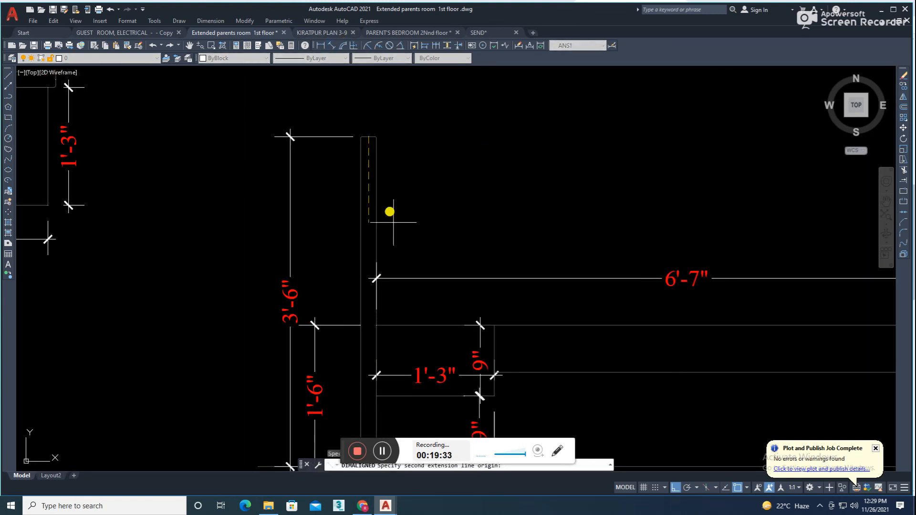
click(366, 326)
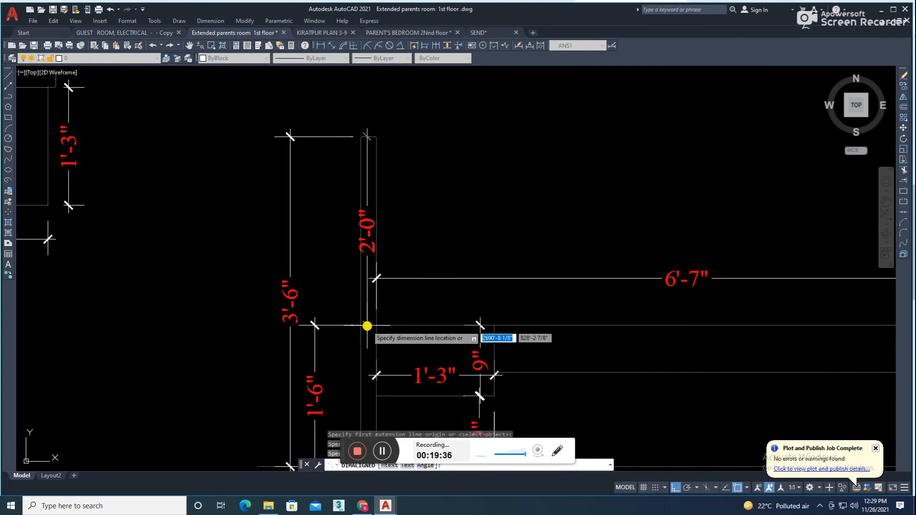
click(317, 323)
Step: Add the multiline text title "PARENTS ROOM" below the bed plan in capitals with a 6" text height
scroll(356, 288, down, 5)
mouse_move(424, 317)
middle_down()
mouse_move(383, 282)
mouse_move(390, 300)
mouse_move(394, 277)
middle_up()
scroll(432, 296, down, 2)
scroll(450, 286, down, 2)
text(t)
key(space)
scroll(307, 354, up, 4)
click(252, 325)
click(514, 415)
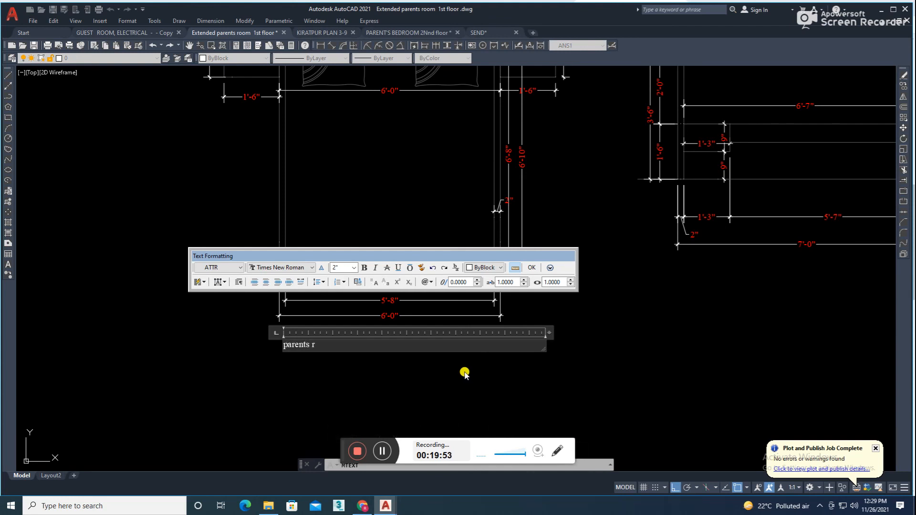
click(375, 287)
click(344, 382)
click(323, 343)
key(Return)
click(329, 348)
text(3)
key(Return)
click(365, 344)
Step: Move the title text slightly to clear the dimensions below the bed plan
scroll(500, 381, down, 4)
middle_drag(561, 385, 542, 348)
text(m)
key(Return)
click(538, 347)
click(531, 359)
Step: Extend the title text to read "PARENTS ROOM BED WORKING"
double_click(471, 338)
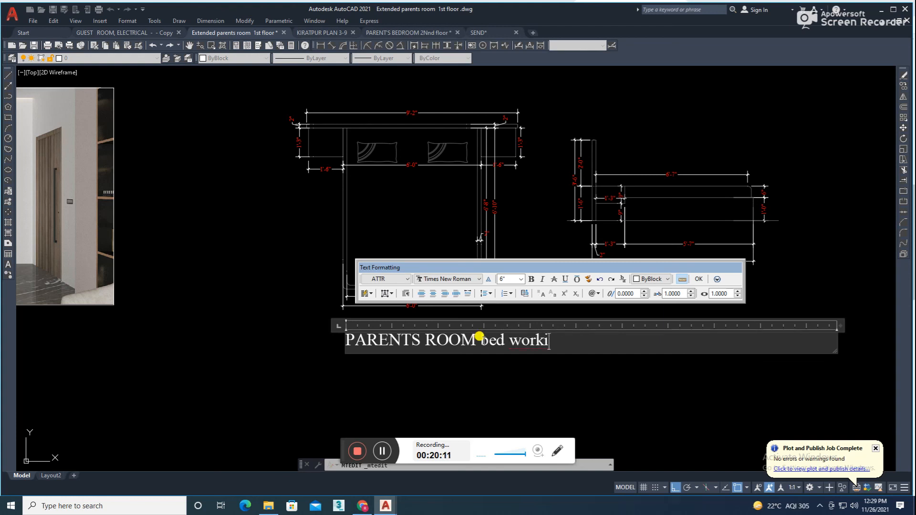
click(540, 295)
click(468, 388)
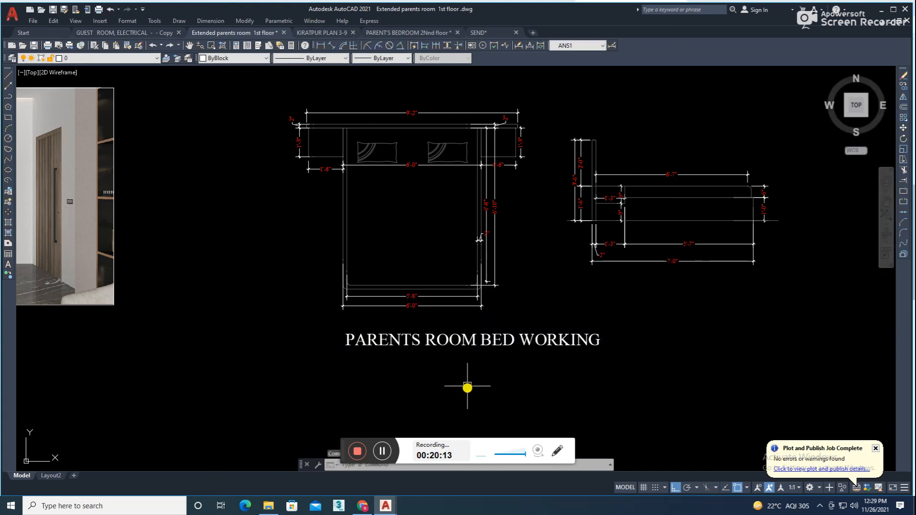
Step: Move the bed plan, side elevation and title together straight up, closer to the front elevation
scroll(489, 340, down, 4)
click(636, 240)
click(409, 370)
text(m)
key(space)
click(722, 277)
click(722, 258)
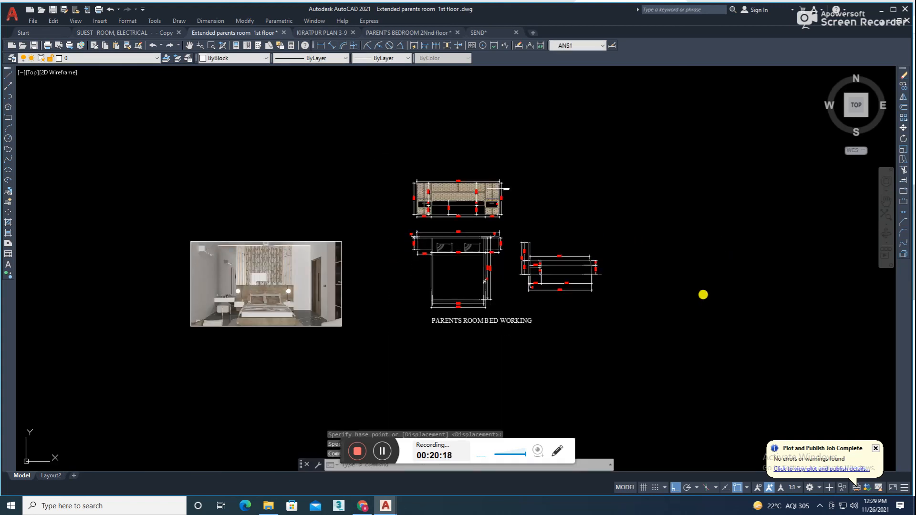
Step: Draw a rectangular border about 22'-10" by 17'-10" around all bed views and the title, and save the drawing
text(rec)
key(space)
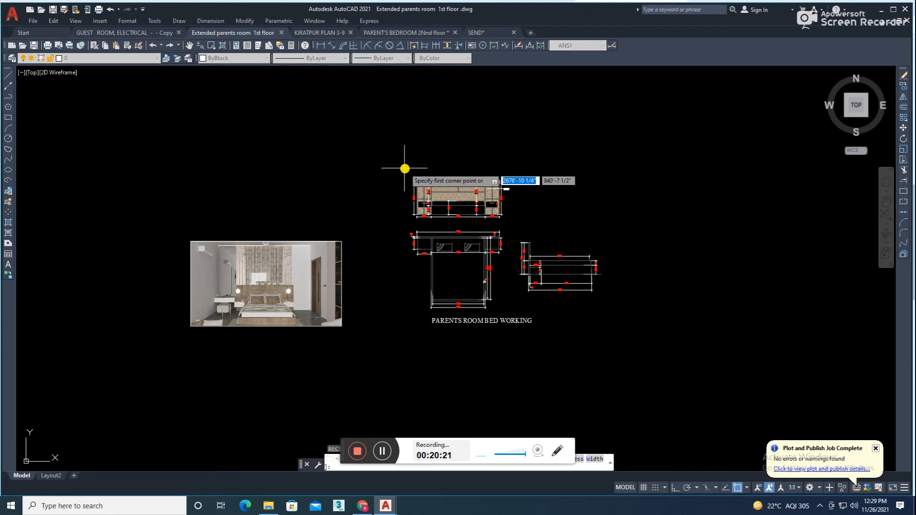
click(403, 168)
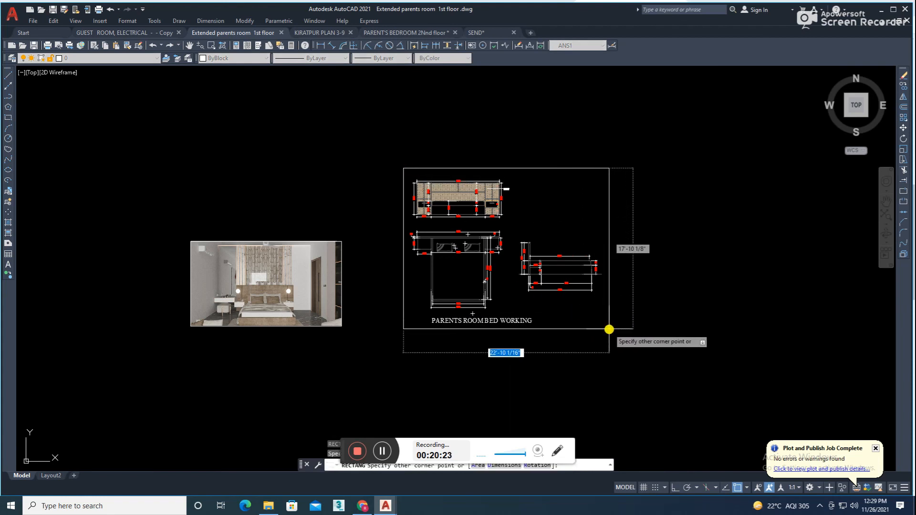
click(610, 330)
middle_drag(596, 314, 571, 314)
key(ctrl+s)
Step: Set up a plot with DWG To PDF.pc3 and a window plot area covering the rectangular border
key(ctrl+p)
click(456, 271)
click(519, 275)
click(334, 154)
click(338, 168)
click(382, 301)
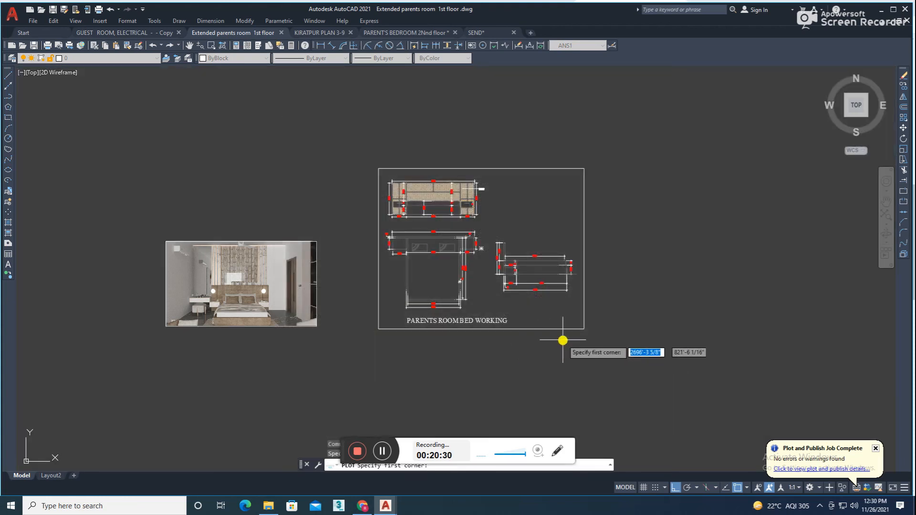
click(580, 323)
click(375, 168)
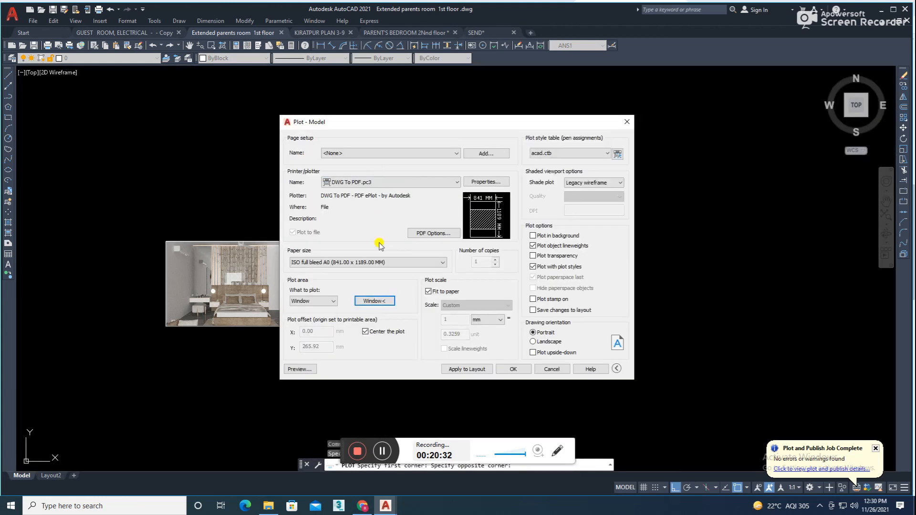
Step: Set the plot orientation to Landscape and check the sheet in the plot preview
click(550, 341)
click(302, 370)
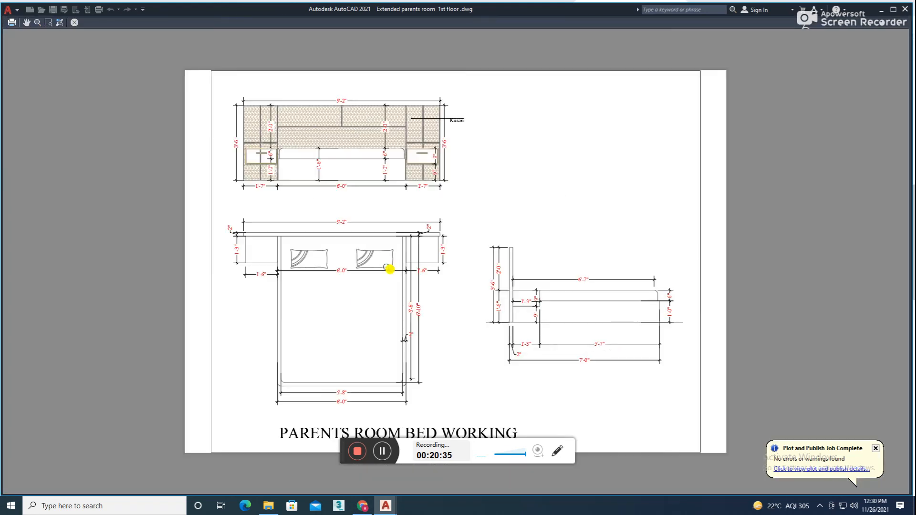
scroll(384, 265, up, 3)
scroll(364, 236, down, 3)
Step: Plot the previewed sheet to a PDF on the Desktop, adding "bqq" to the end of the suggested file name
right_click(326, 236)
click(353, 258)
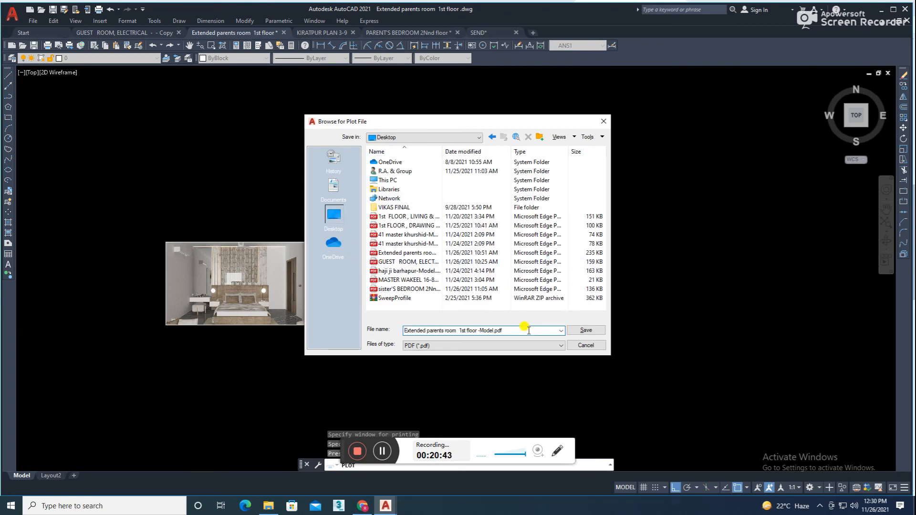
text(bqq)
click(579, 330)
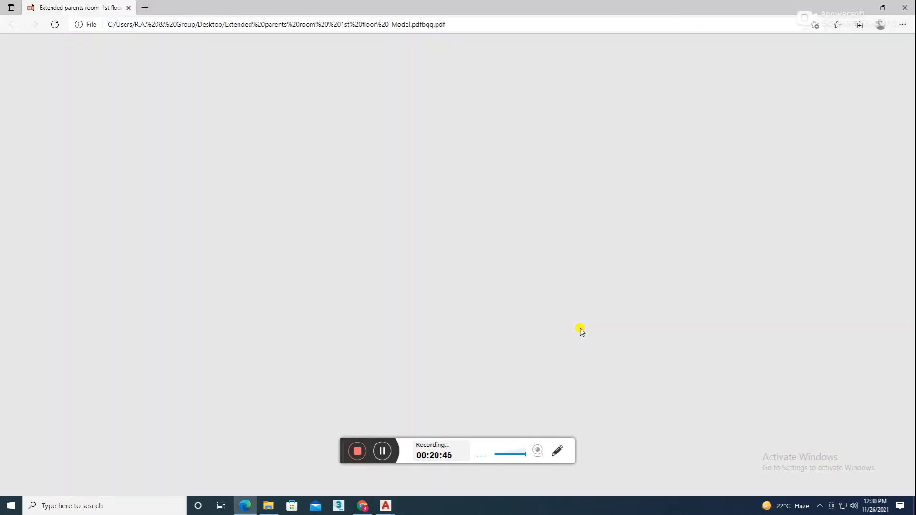